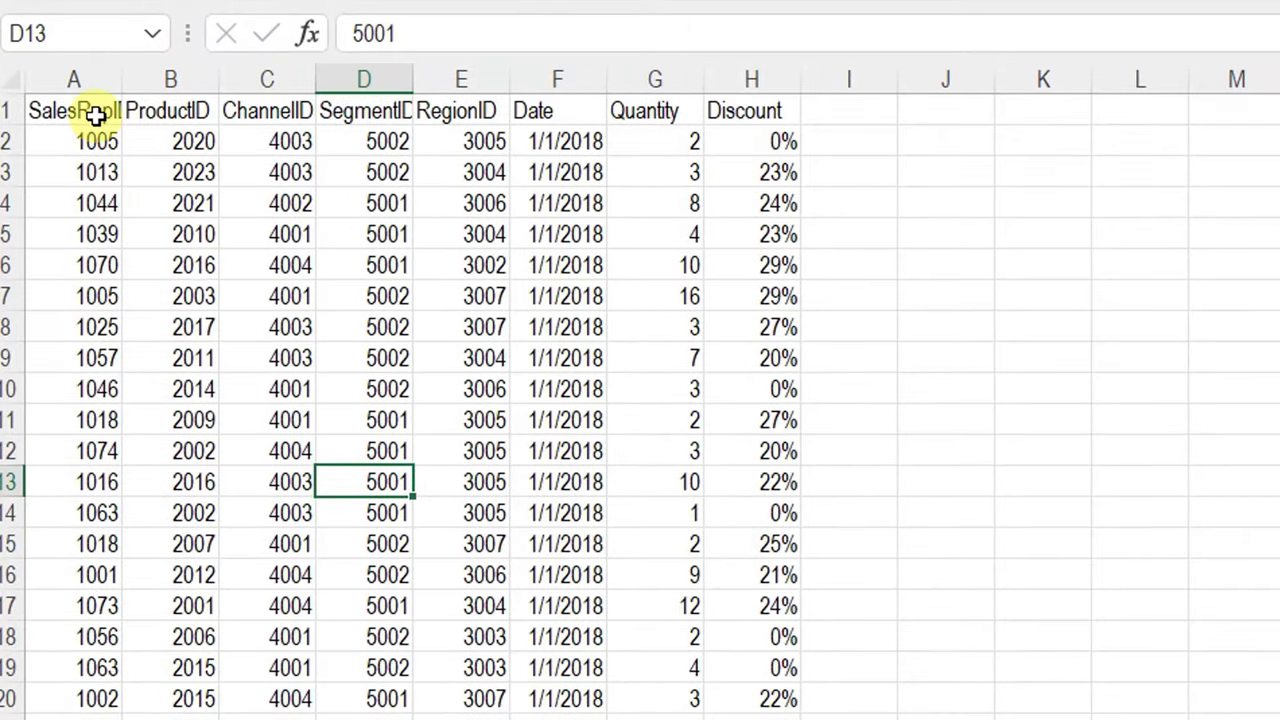
Starting from the sales data's first cell, step through the Products, Region and Channel sheets
left_click(95, 111)
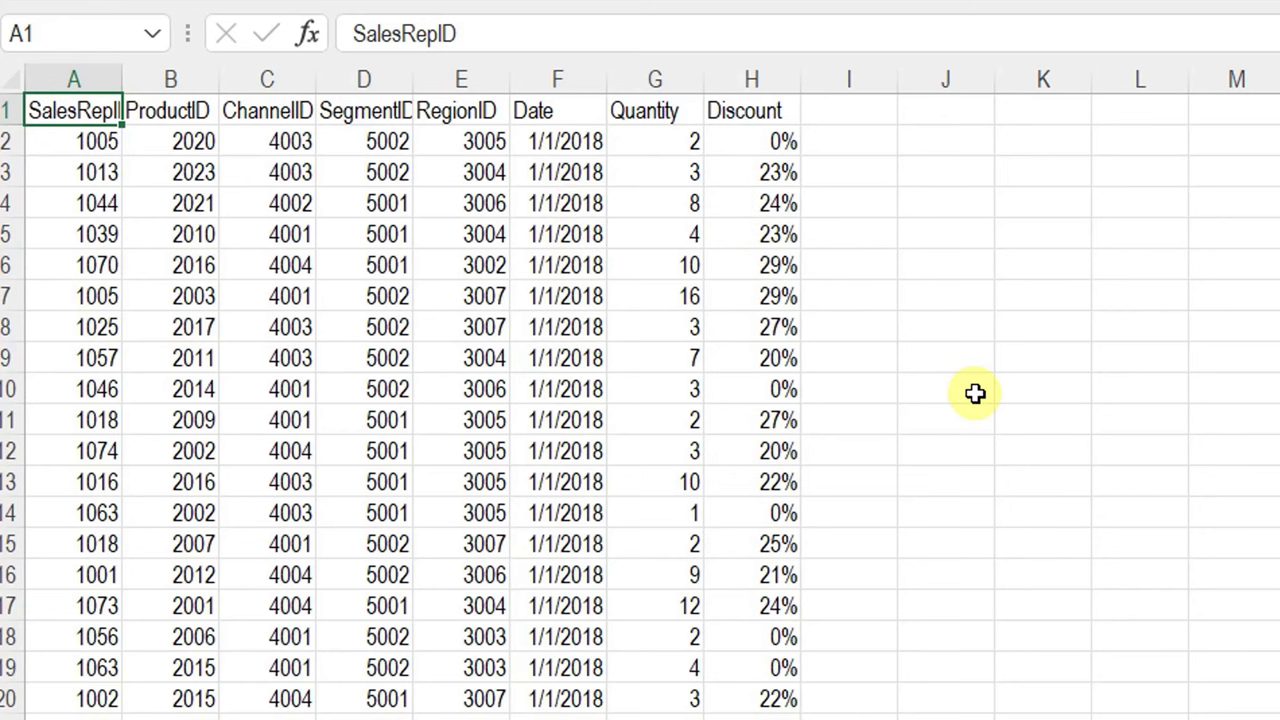
key("ctrl+Page_Down")
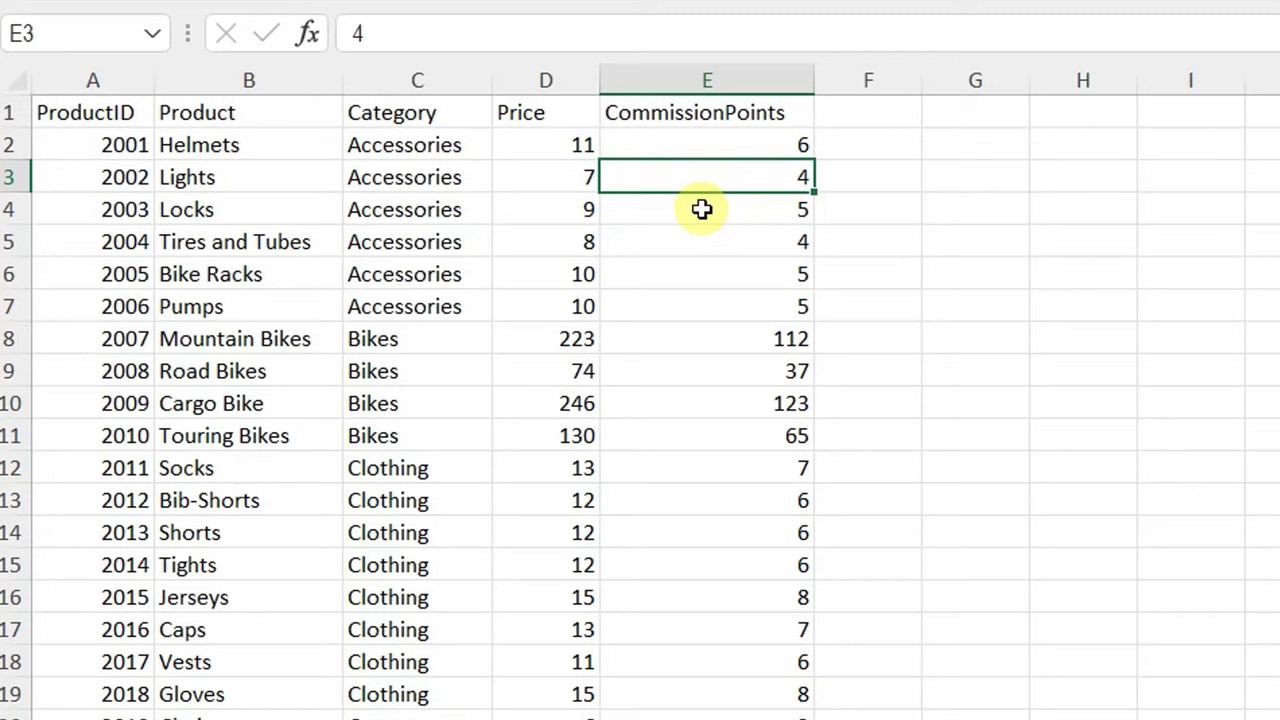
key("ctrl+Page_Down")
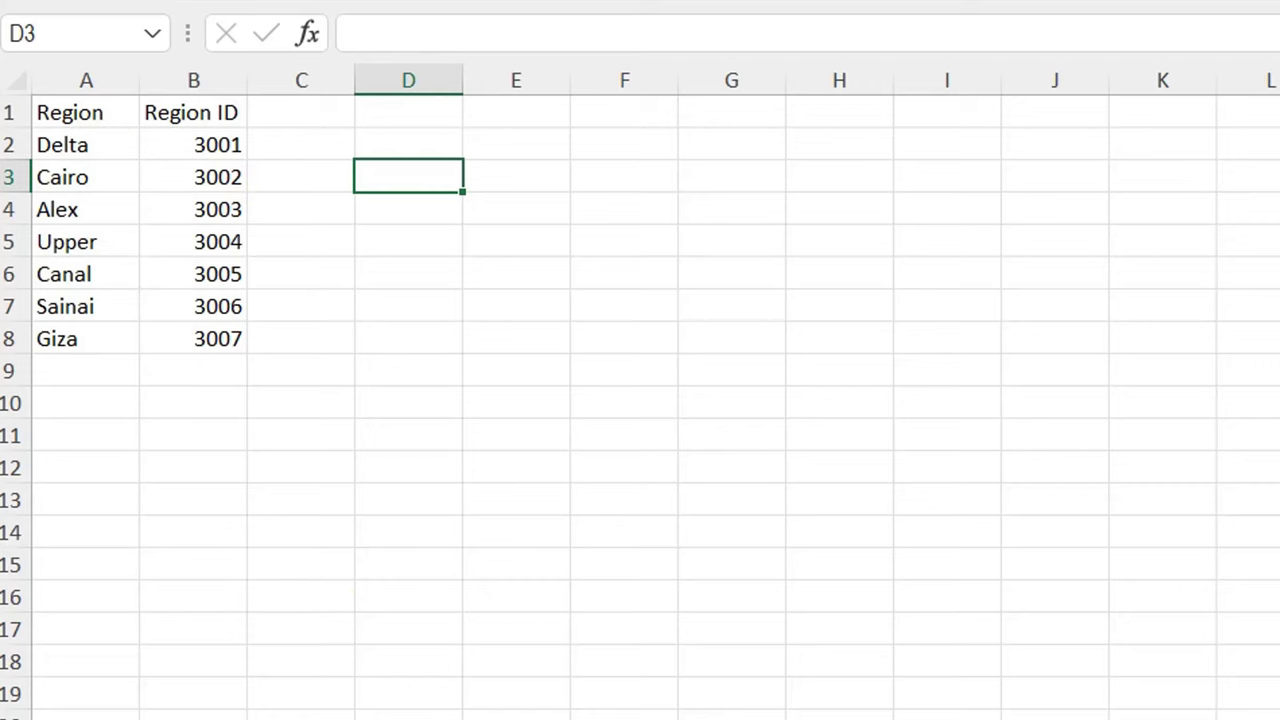
key("ctrl+Page_Down")
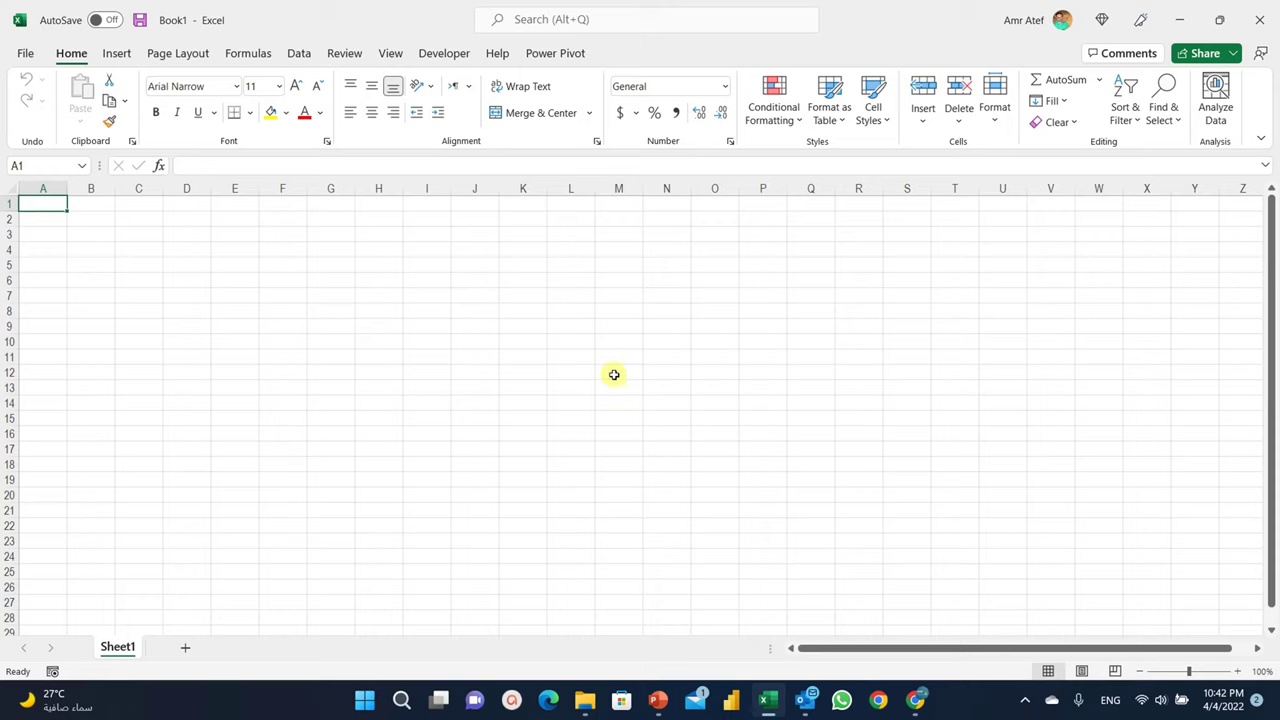
Import the AllSales.xlsx workbook via Get Data from an Excel workbook
left_click(300, 53)
left_click(40, 117)
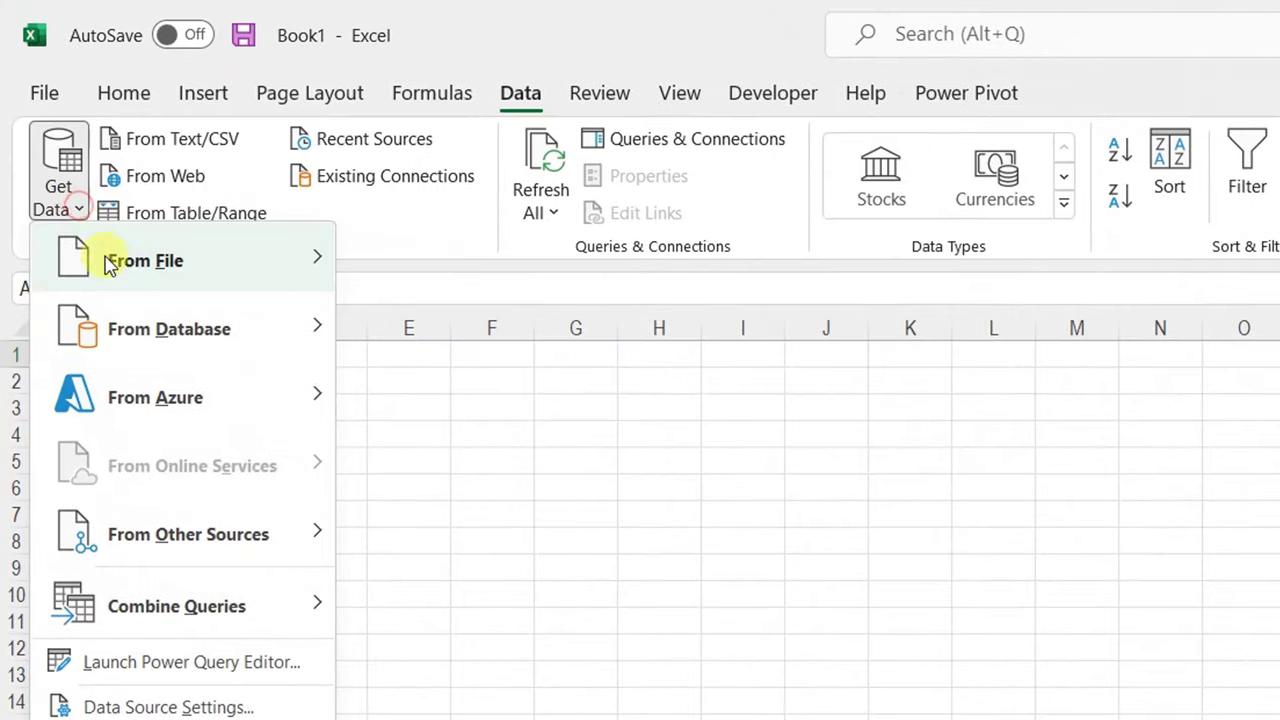
mouse_move(113, 265)
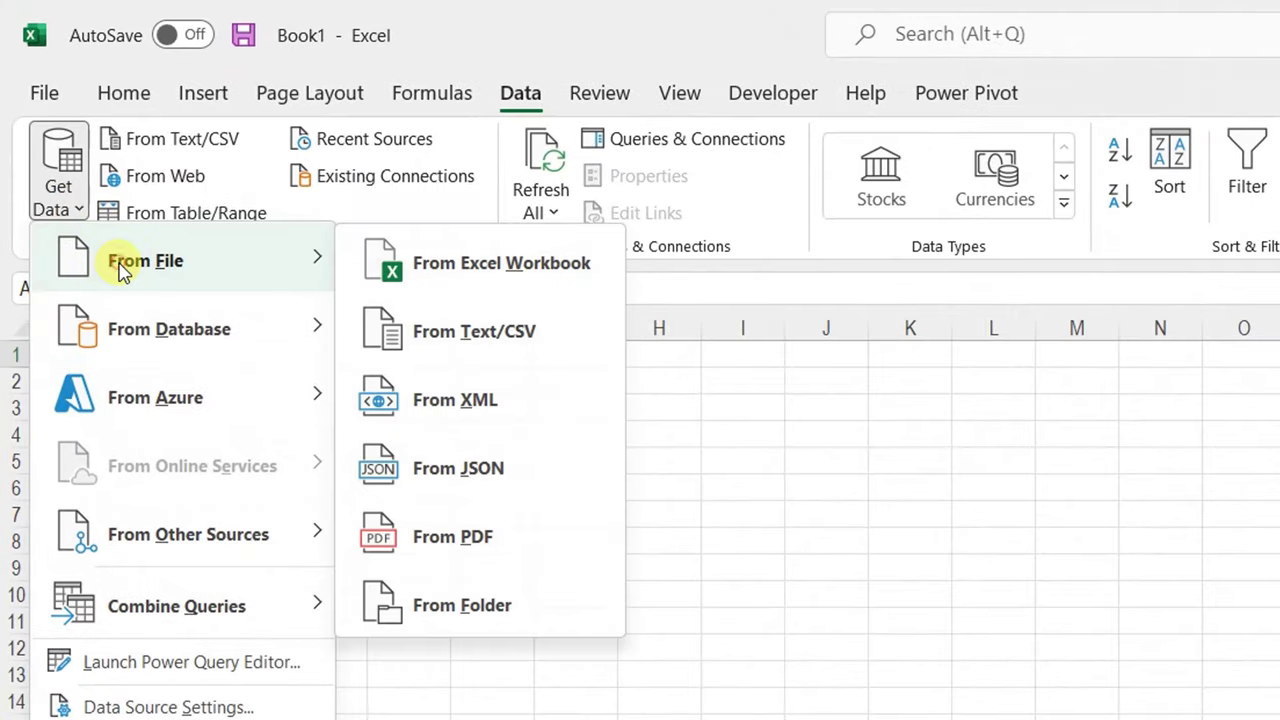
left_click(476, 263)
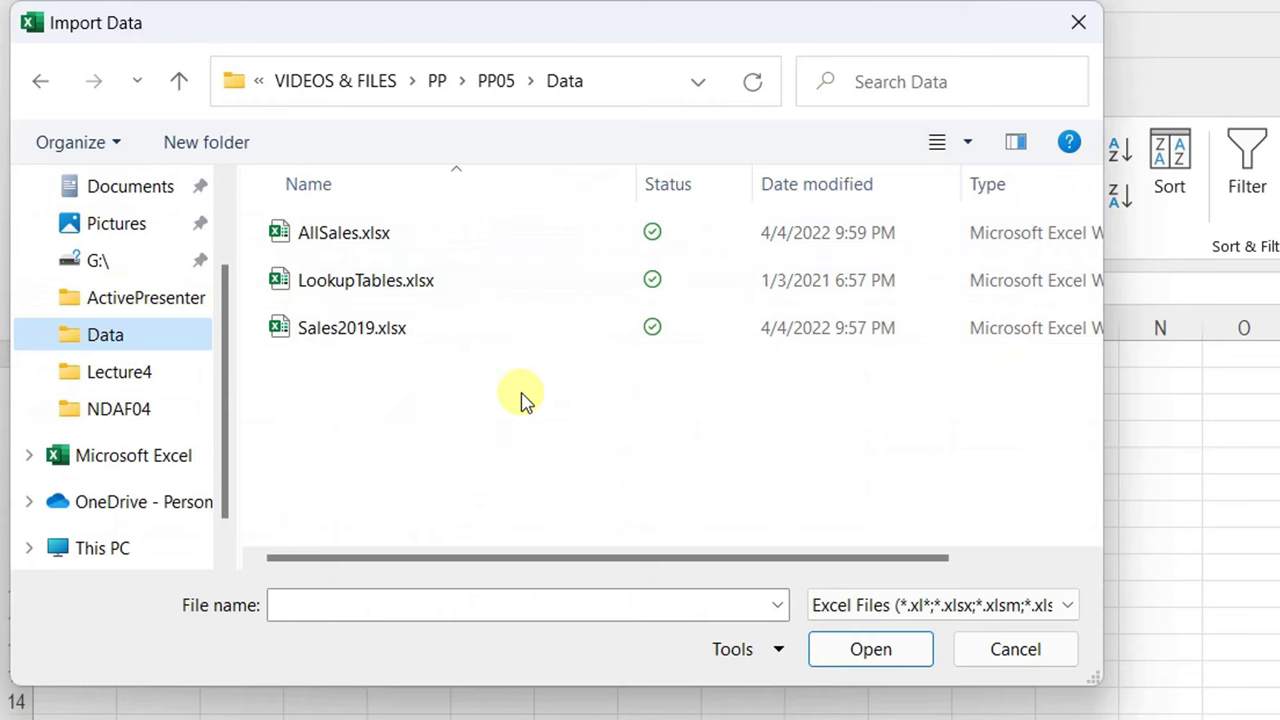
left_click(404, 236)
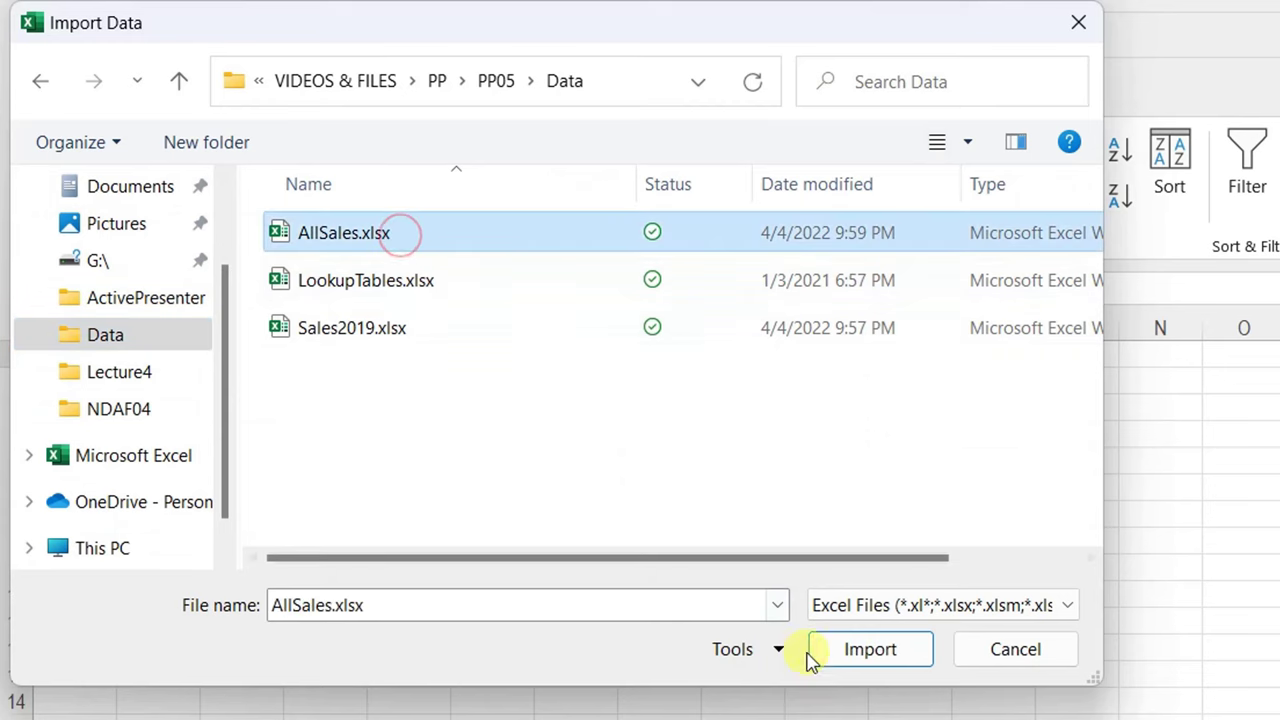
left_click(866, 649)
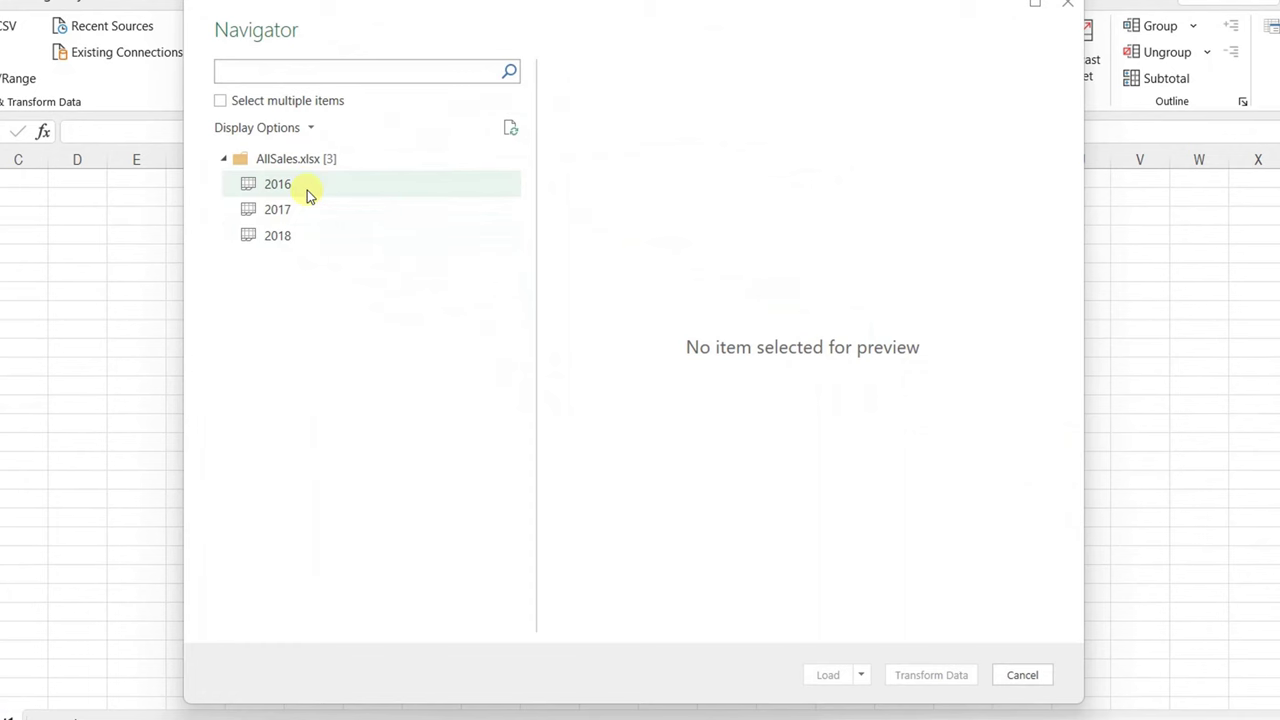
Select the whole AllSales.xlsx workbook node in Navigator and send it to Transform Data
left_click(307, 190)
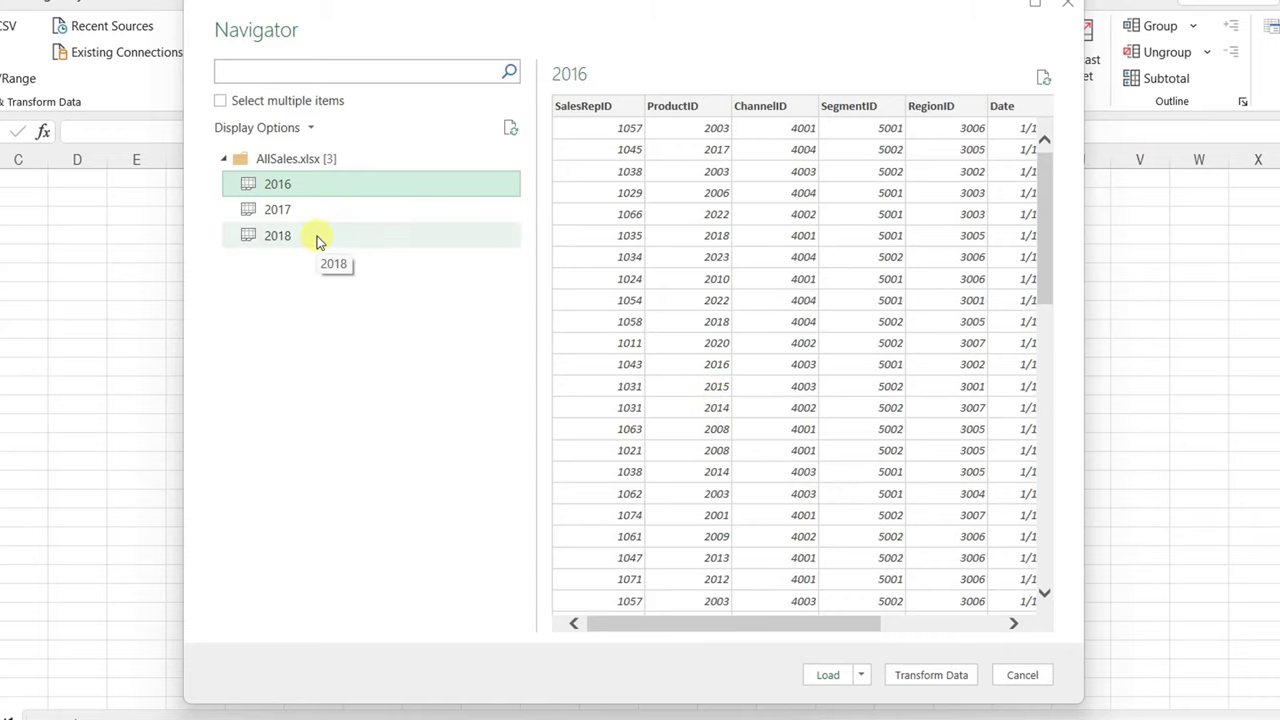
left_click(308, 168)
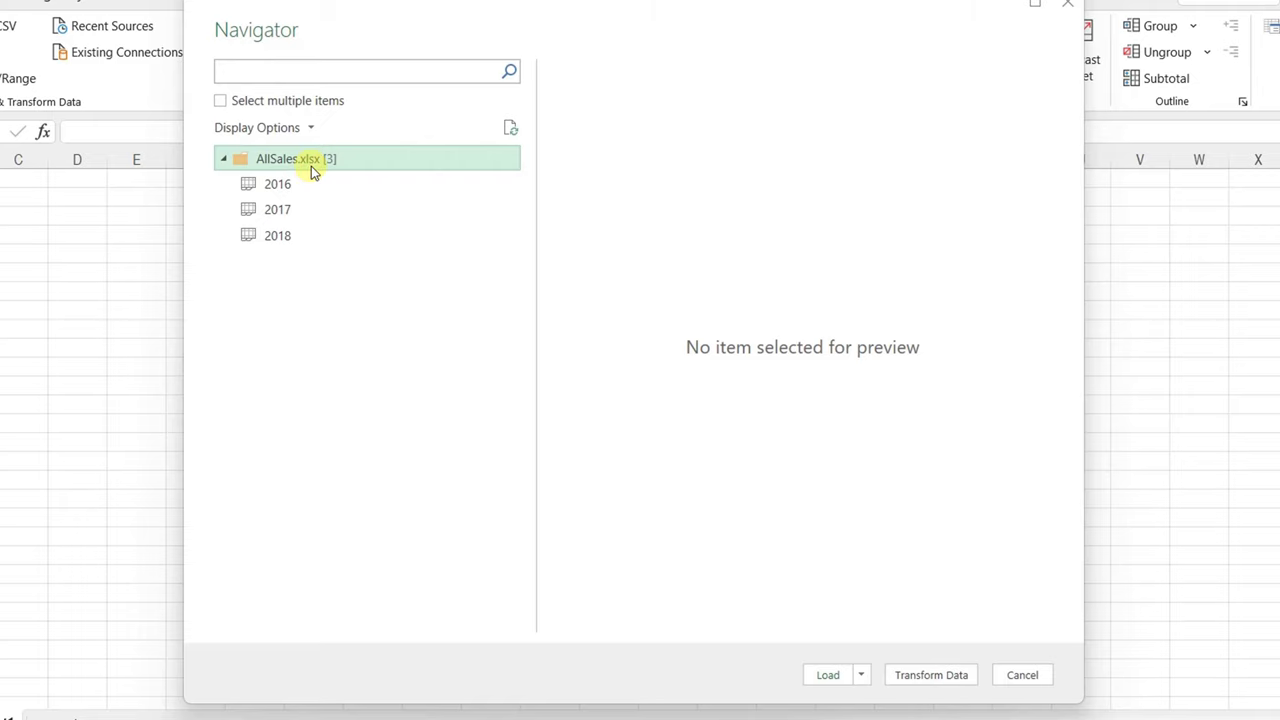
left_click(938, 675)
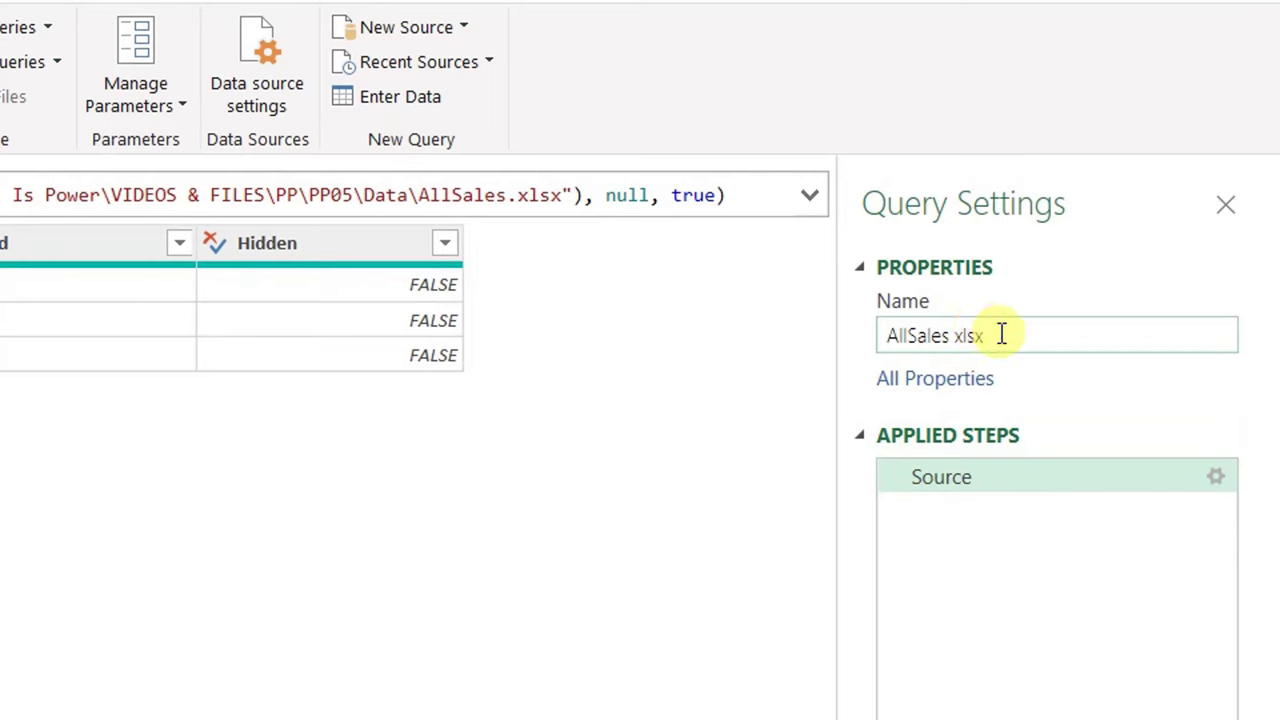
Rename the query to AllSales and preview the 2016, 2017 and 2018 nested tables
left_click(1001, 335)
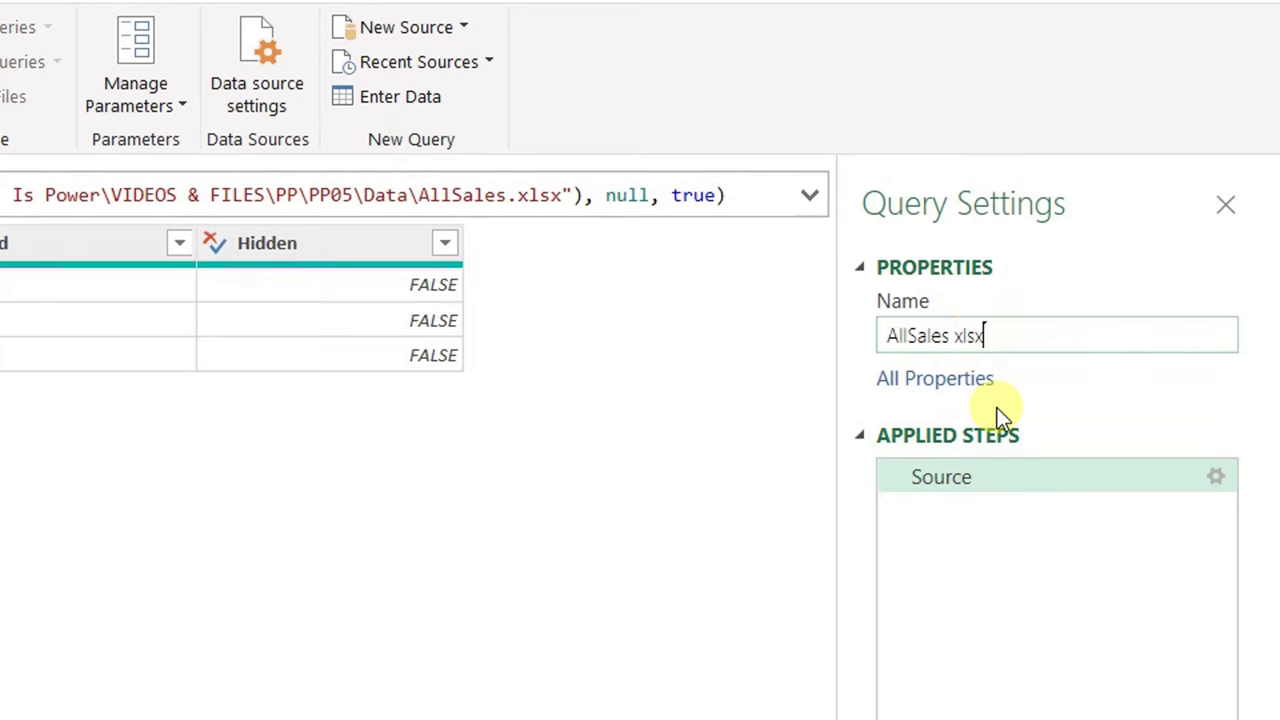
key("BackSpace")
key("BackSpace")
key("BackSpace")
key("BackSpace")
key("BackSpace")
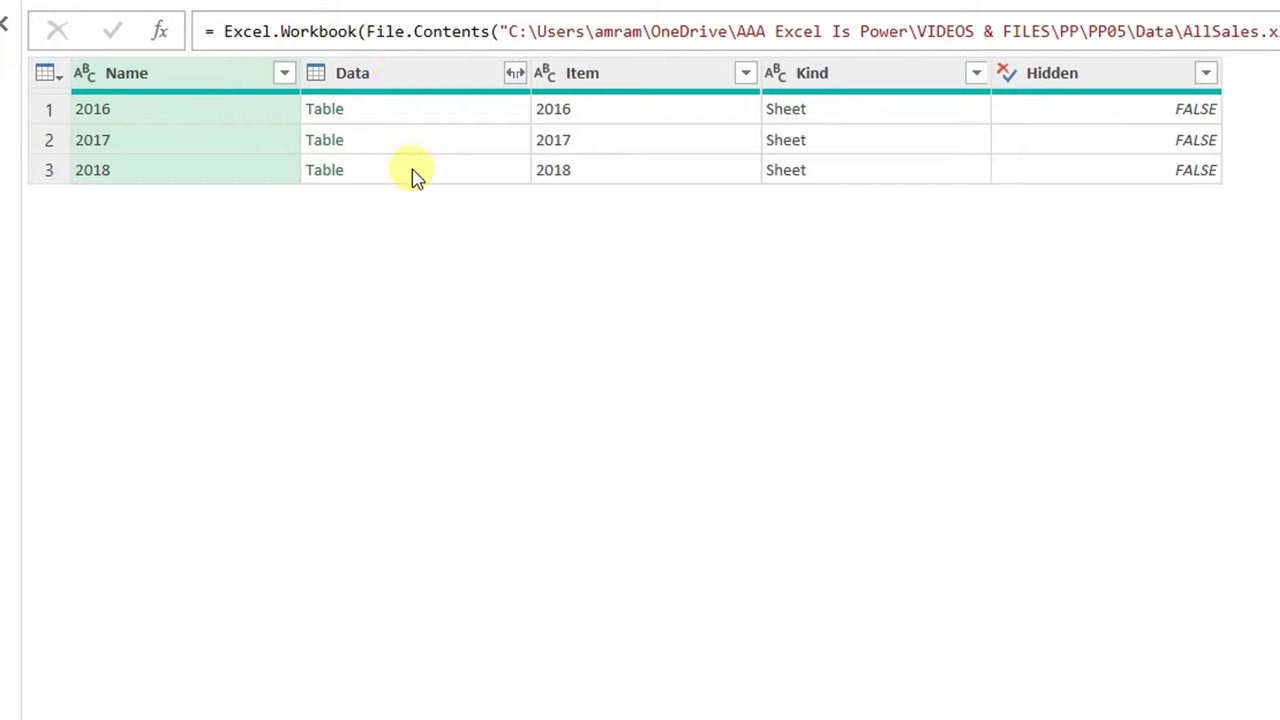
left_click(470, 118)
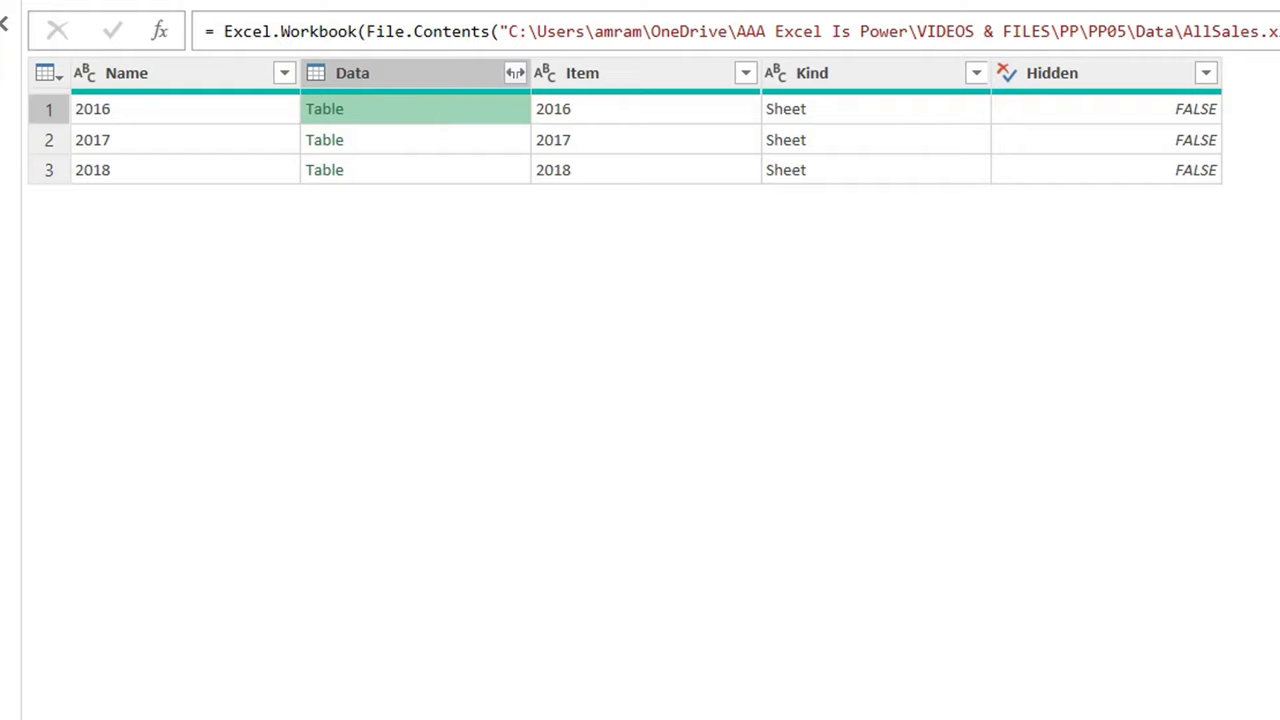
left_click_drag(612, 705, 634, 471)
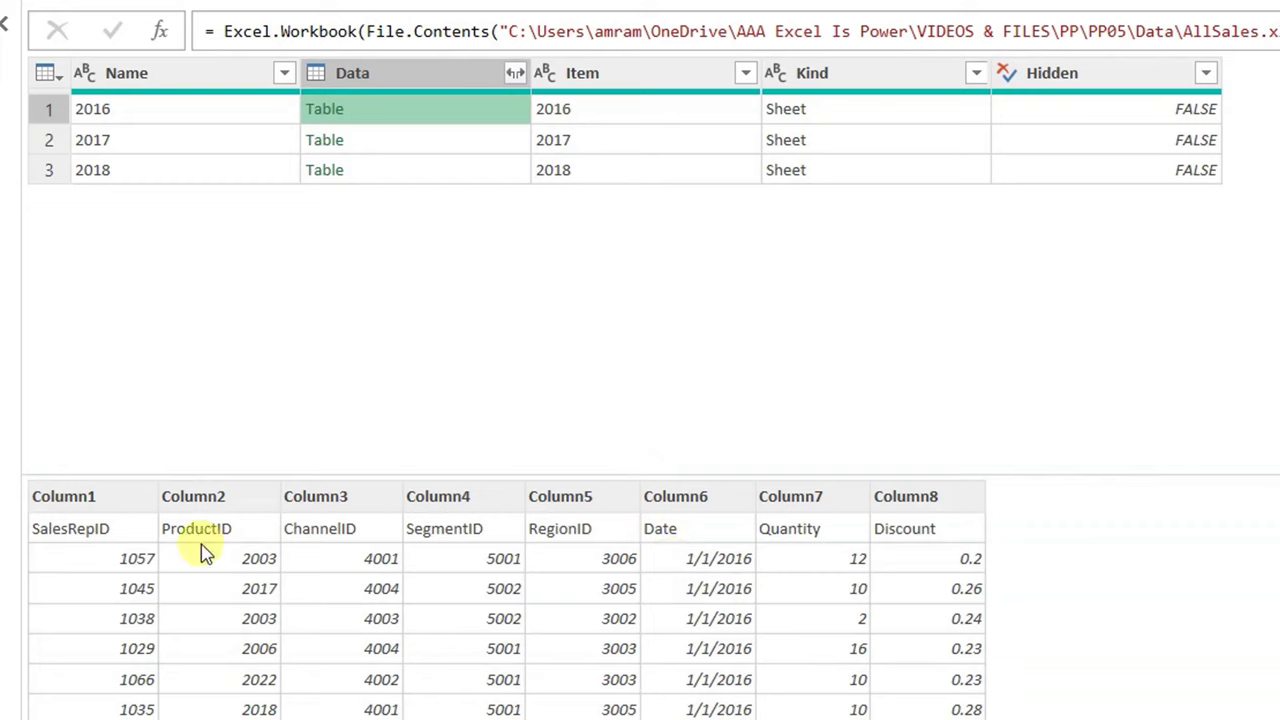
left_click(471, 142)
left_click(472, 181)
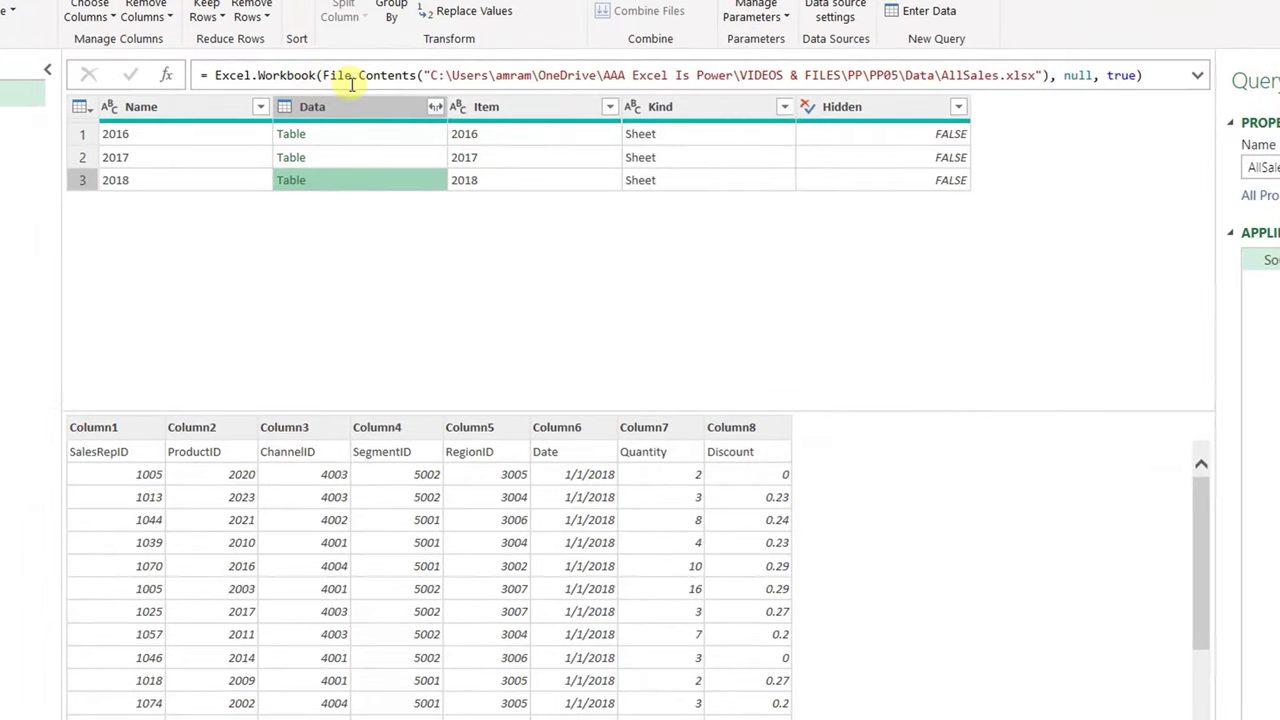
Replace null with true in the Excel.Workbook source formula and preview the 2016 table
double_click(1078, 75)
type("true")
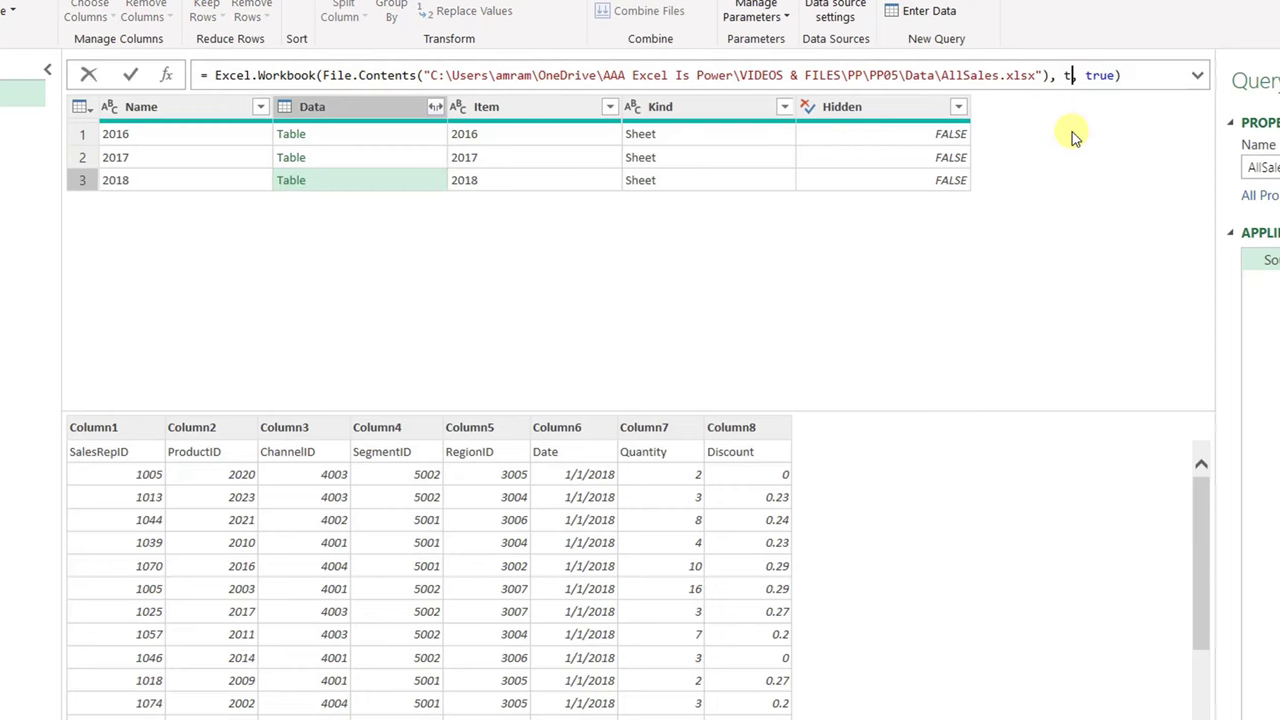
left_click(130, 78)
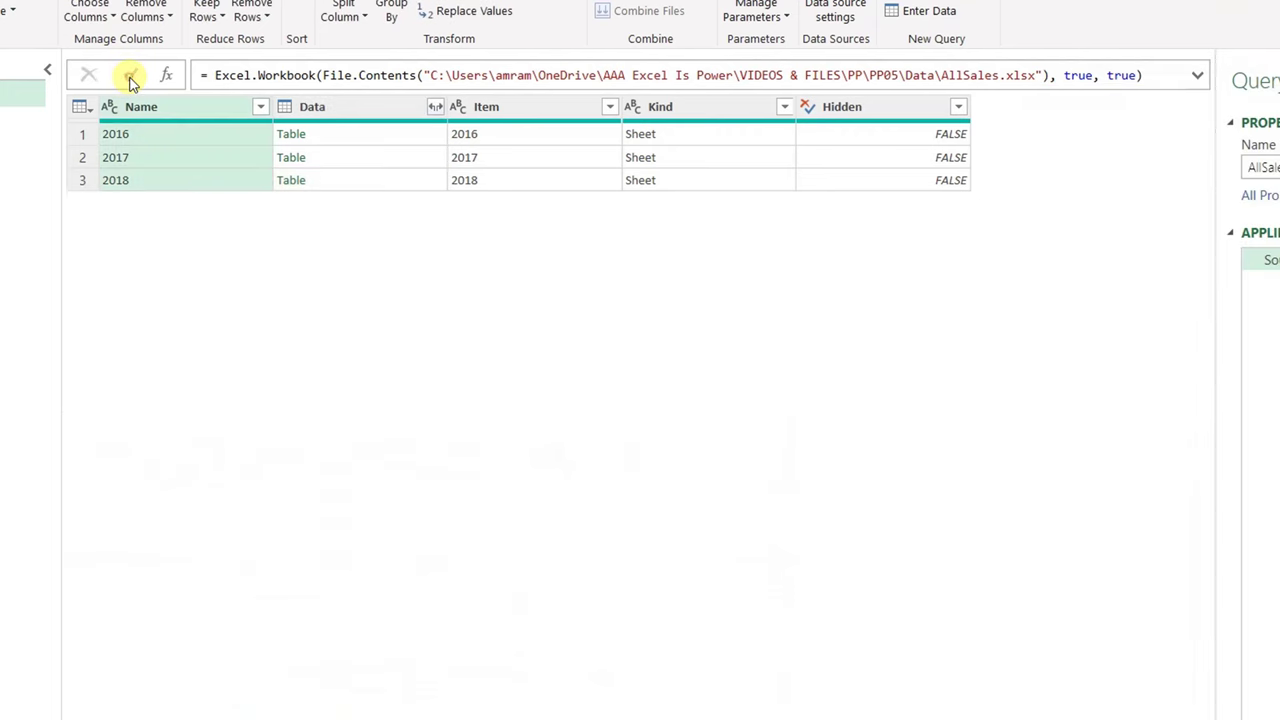
left_click(372, 142)
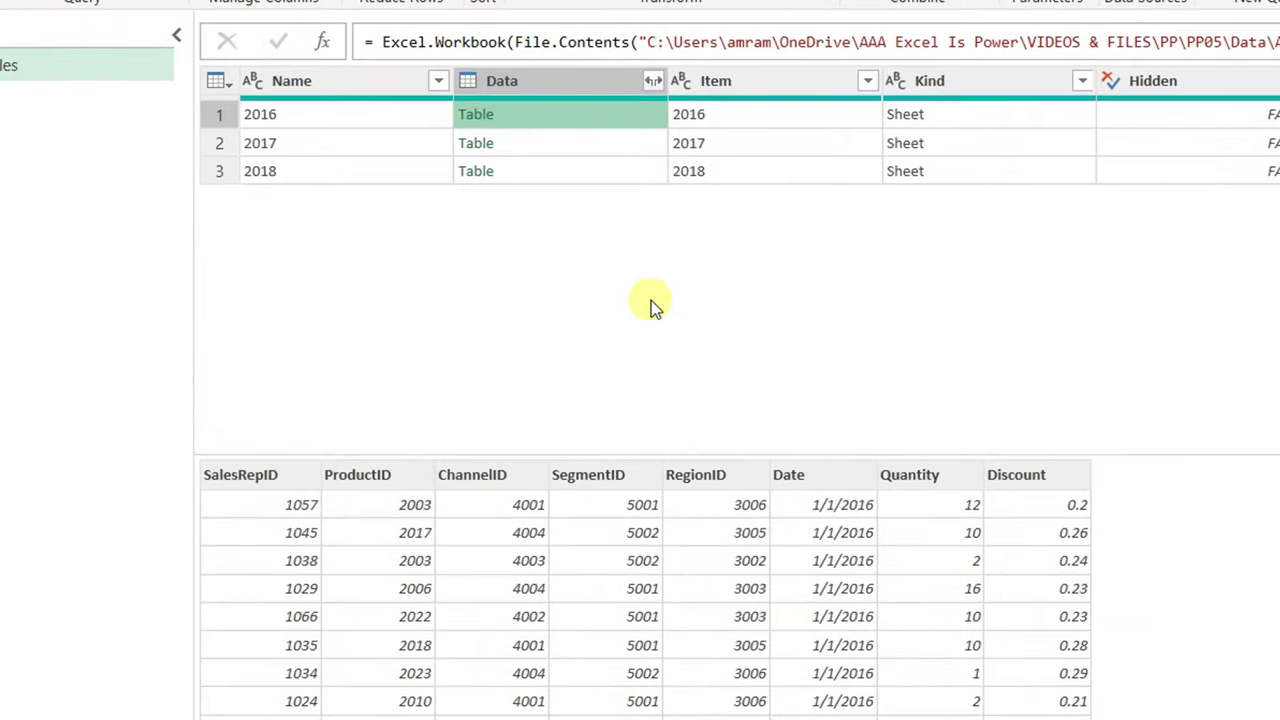
Remove all columns except Data
left_click(577, 78)
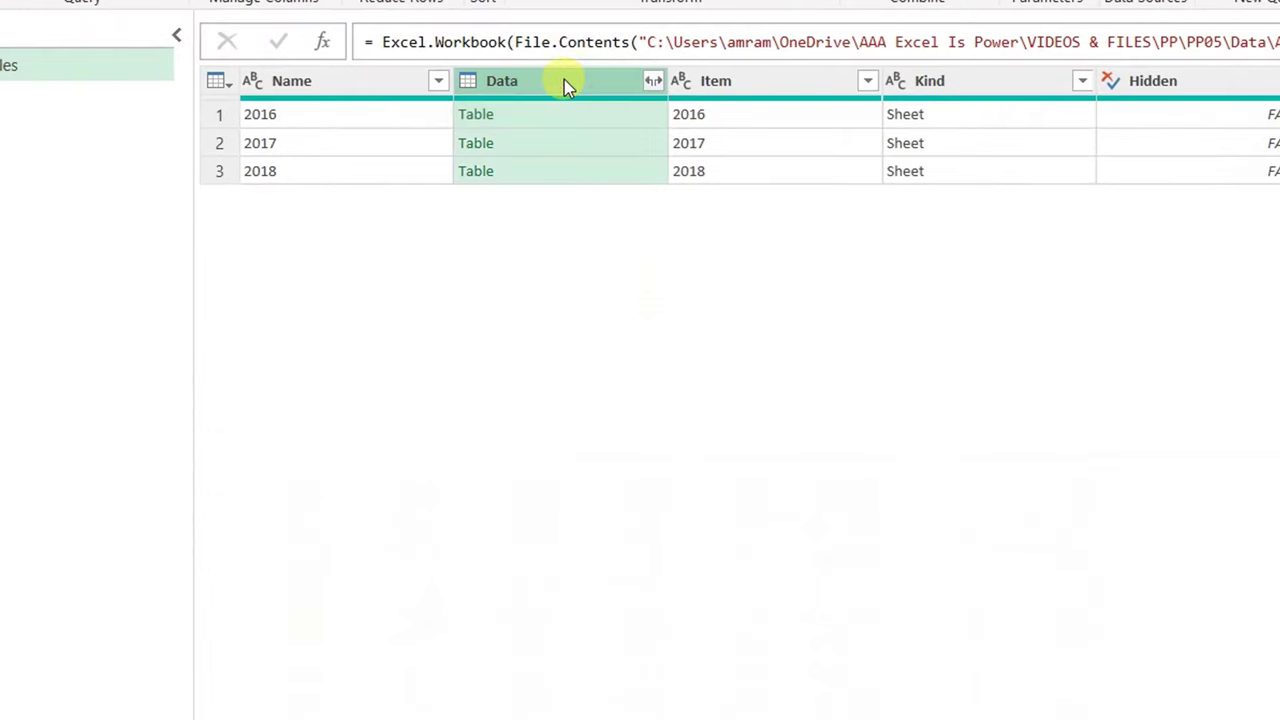
right_click(566, 82)
left_click(652, 160)
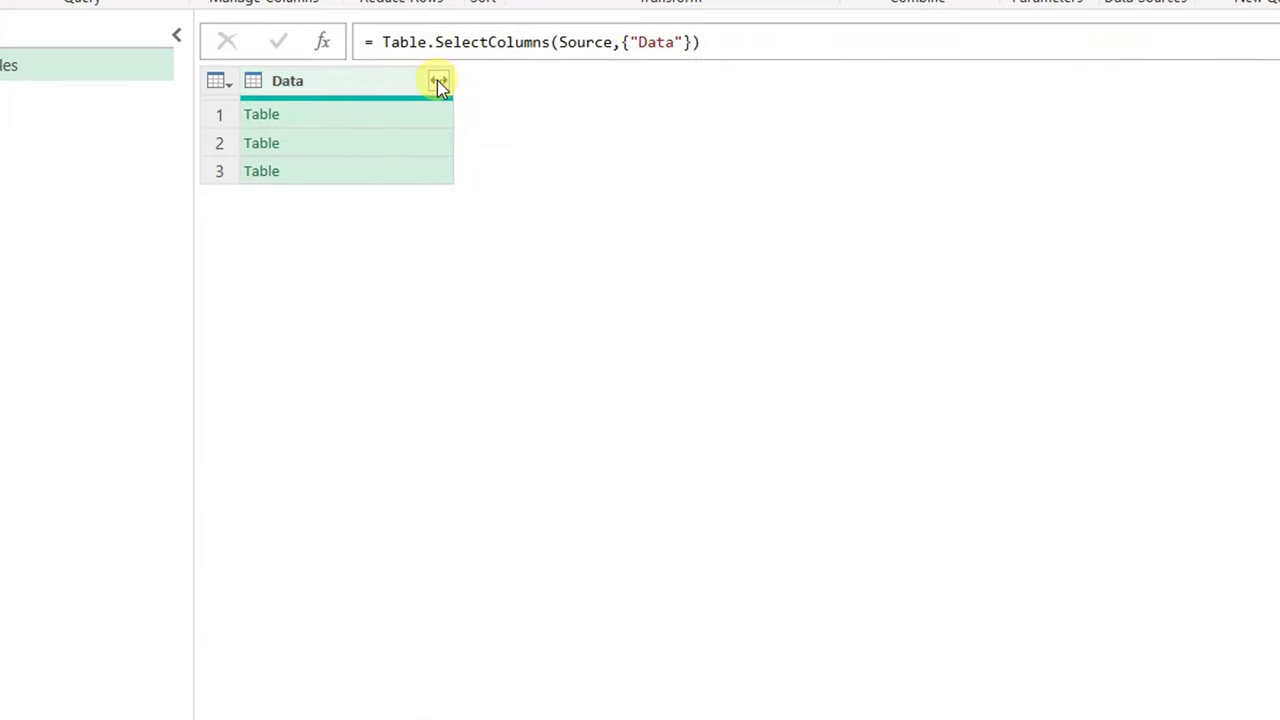
Expand Data without SalesRepID, SegmentID or the Data column-name prefix
left_click(440, 84)
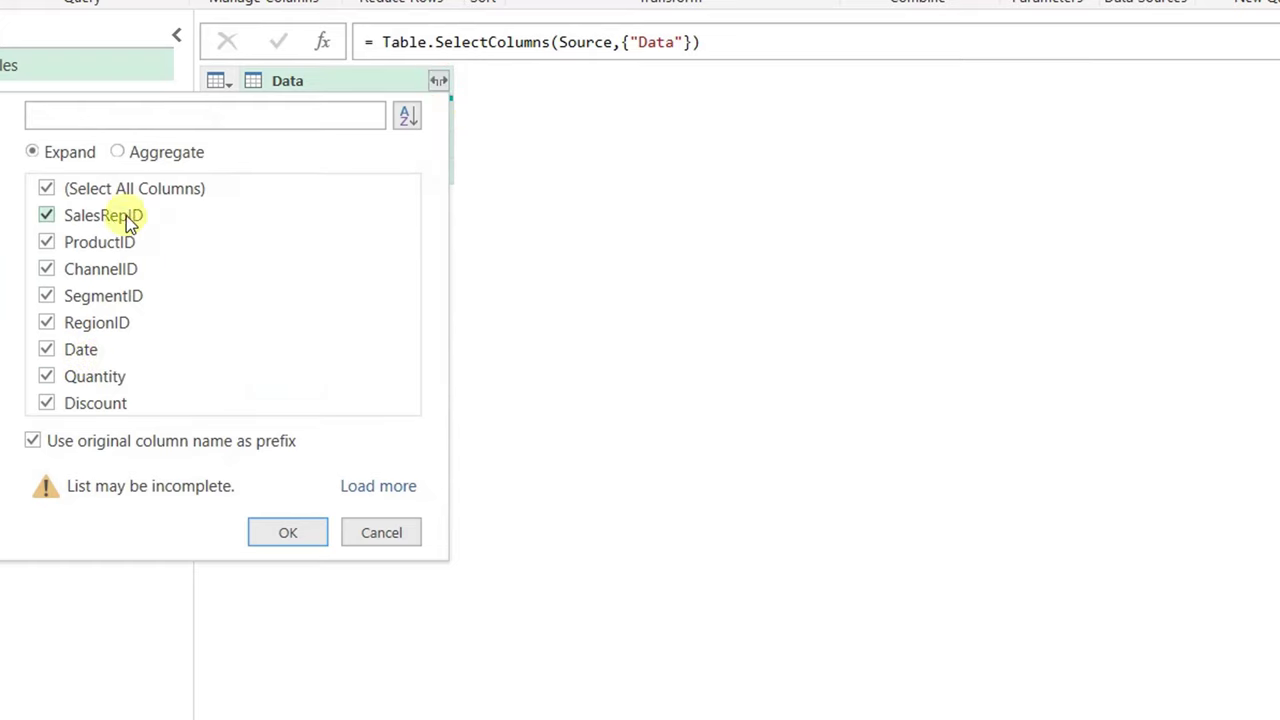
left_click(48, 216)
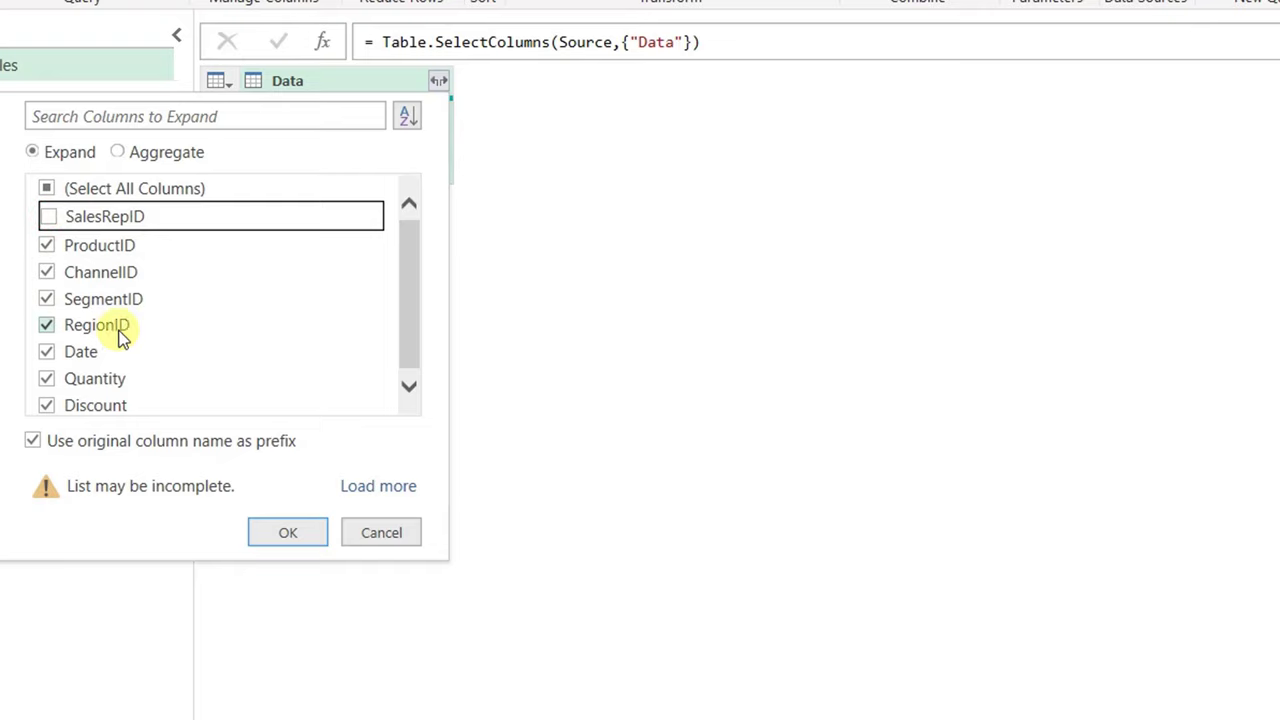
left_click(48, 297)
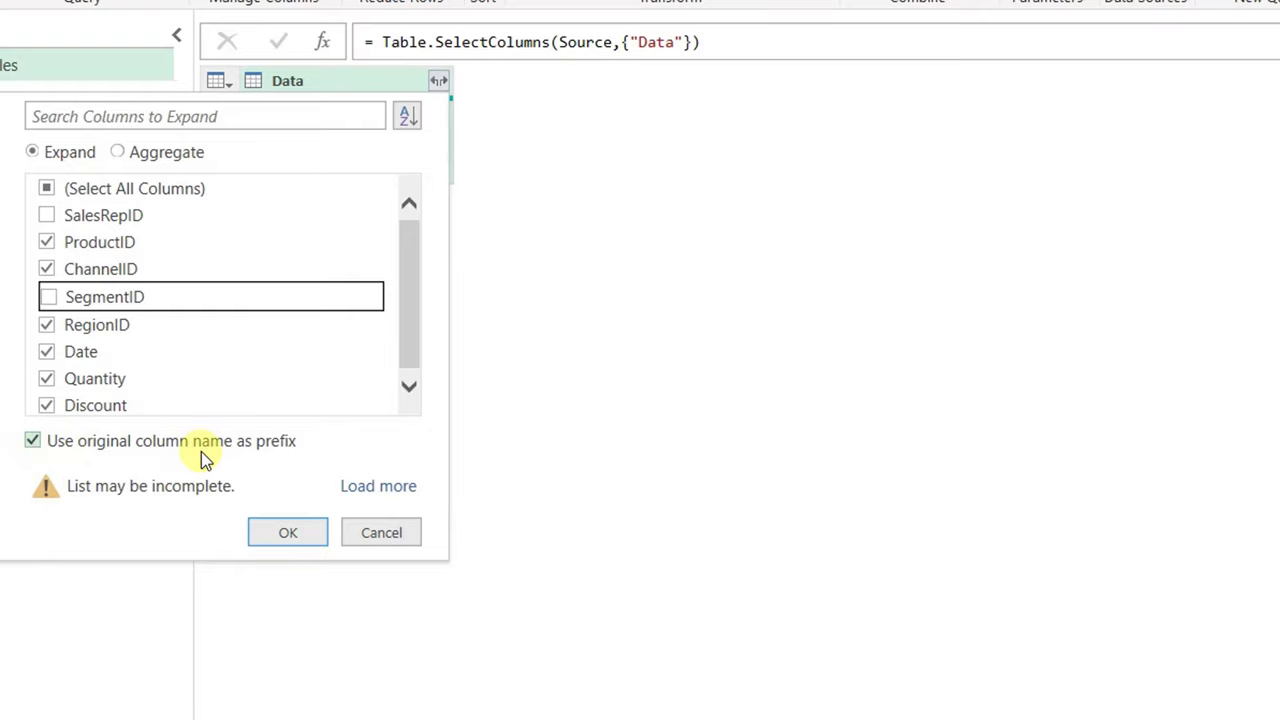
left_click(38, 442)
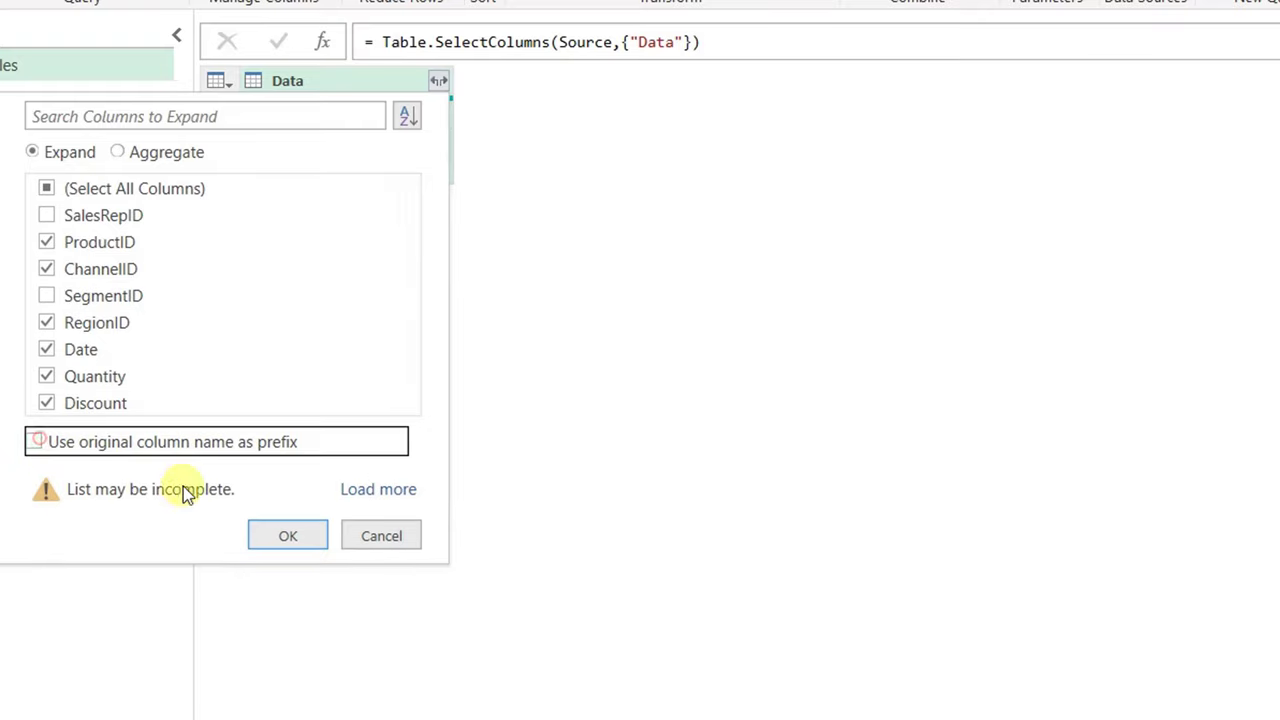
left_click(301, 542)
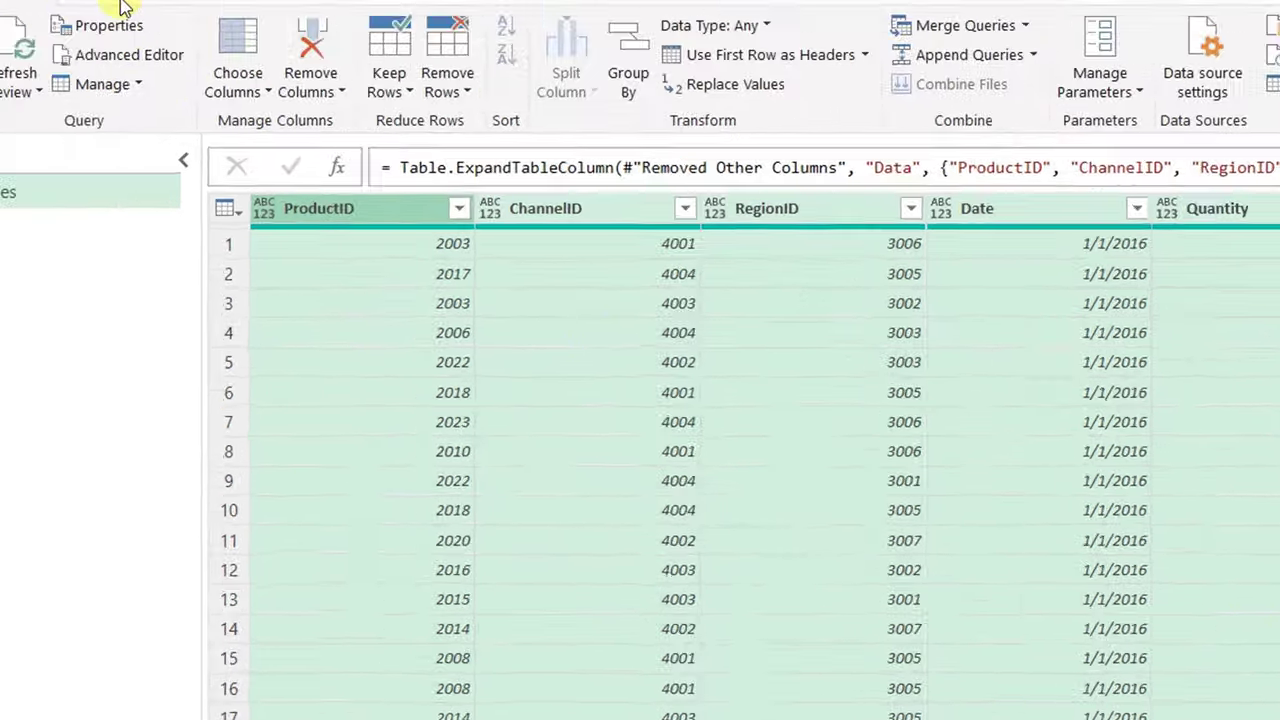
Run Detect Data Type so IDs and Quantity become whole numbers and Date a date
left_click(248, 60)
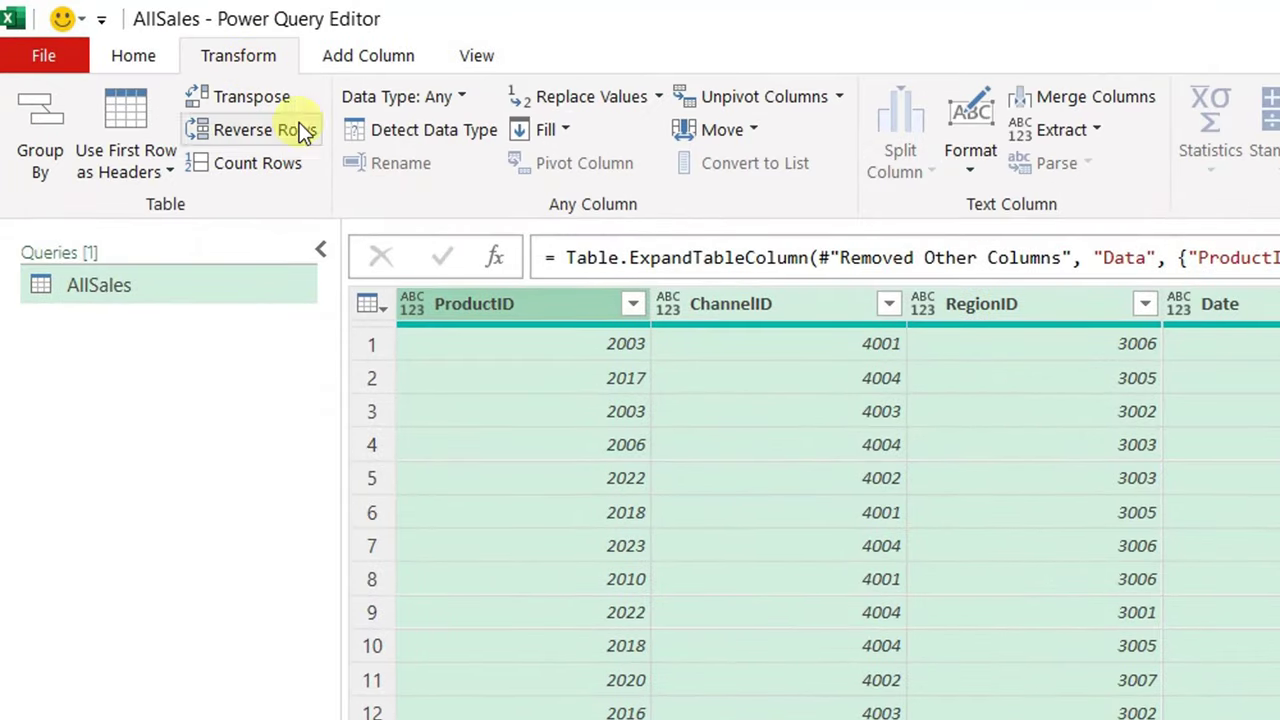
left_click(441, 135)
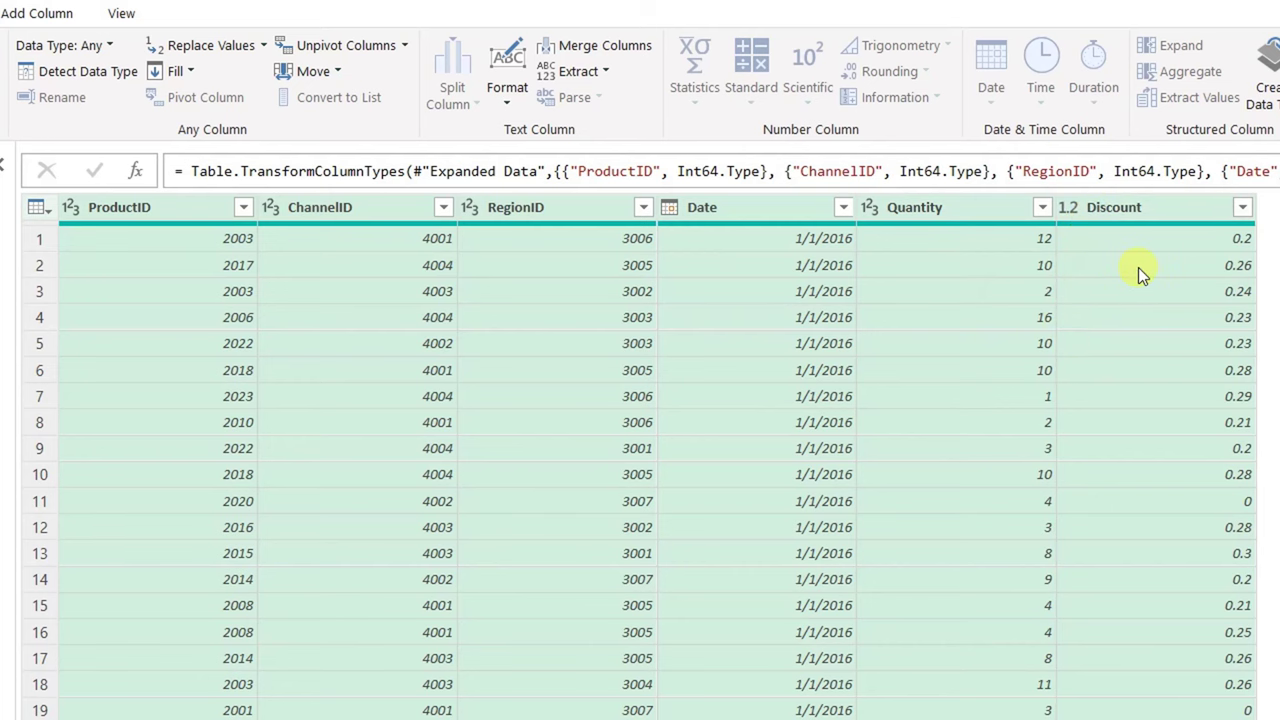
left_click(127, 43)
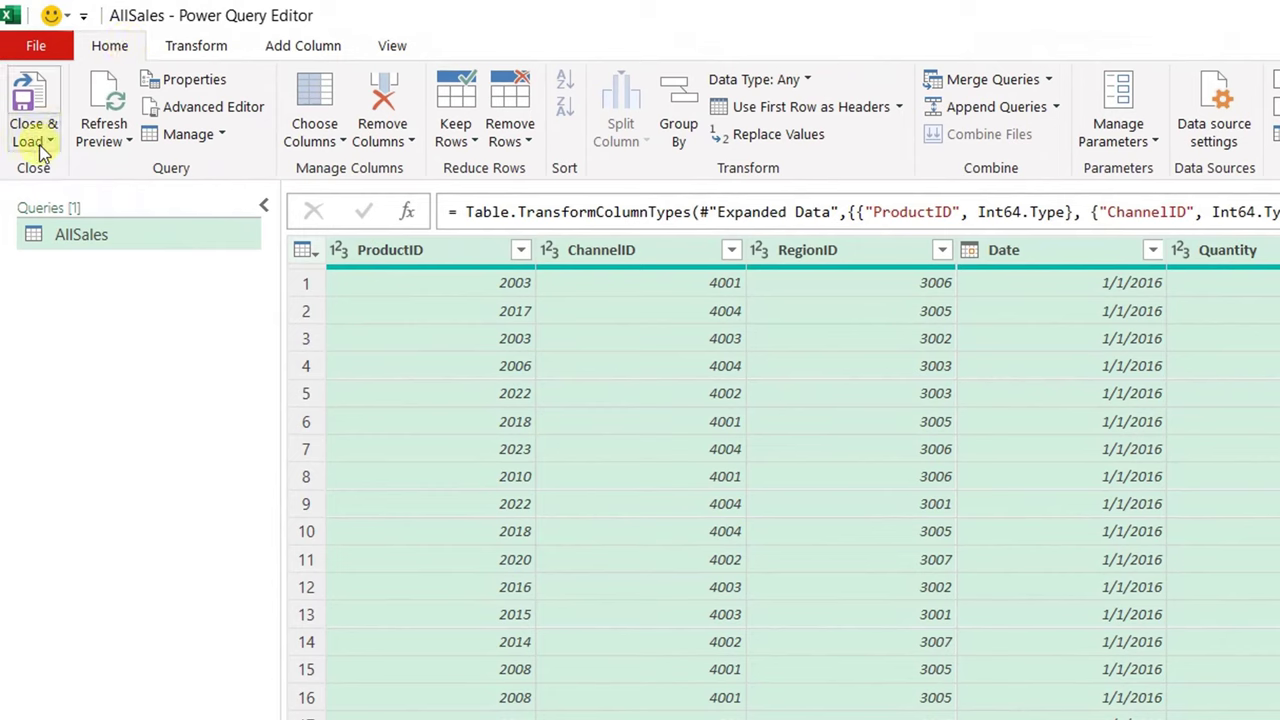
Start a new query from the LookupTables.xlsx Excel workbook
right_click(120, 303)
mouse_move(194, 345)
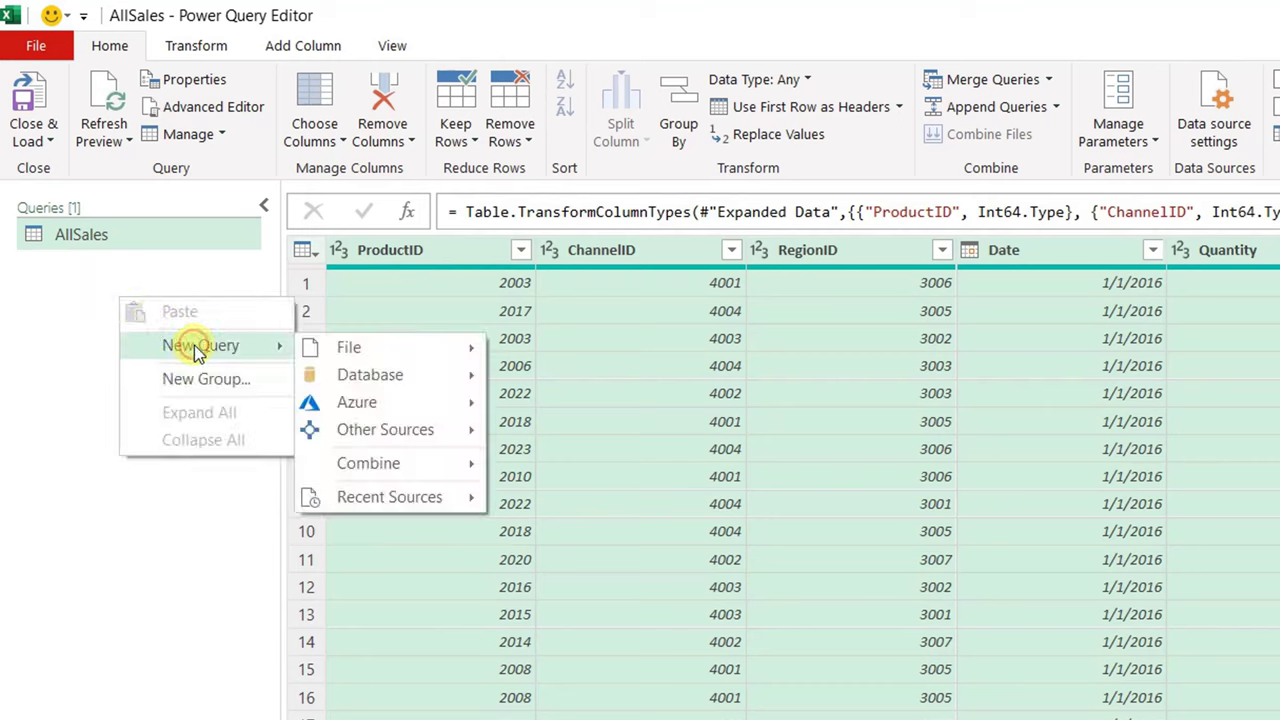
mouse_move(347, 347)
left_click(555, 352)
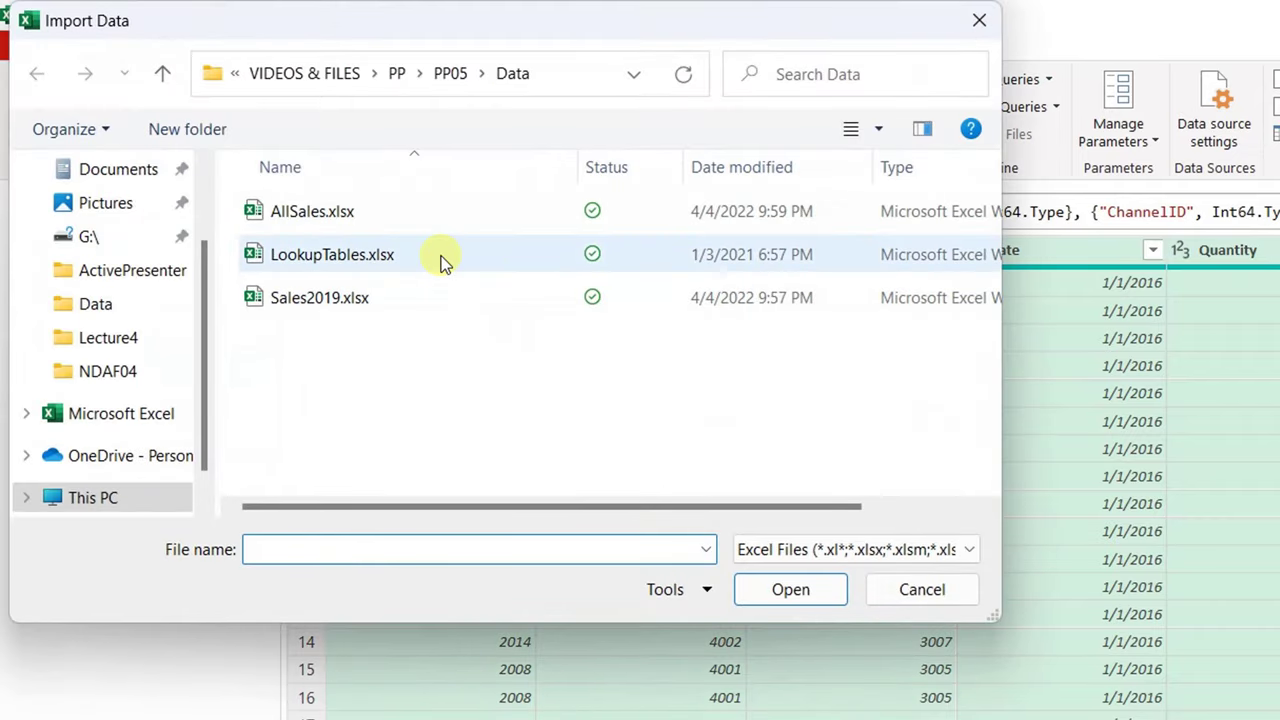
left_click(362, 262)
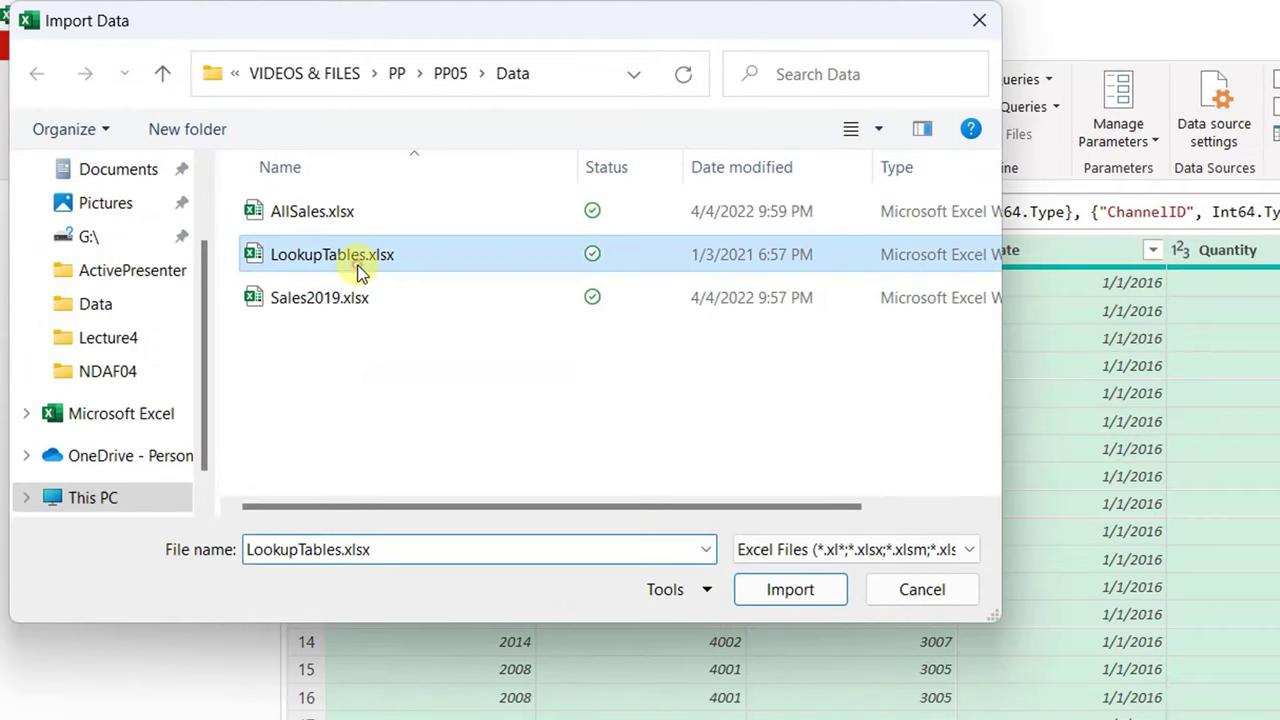
left_click(790, 589)
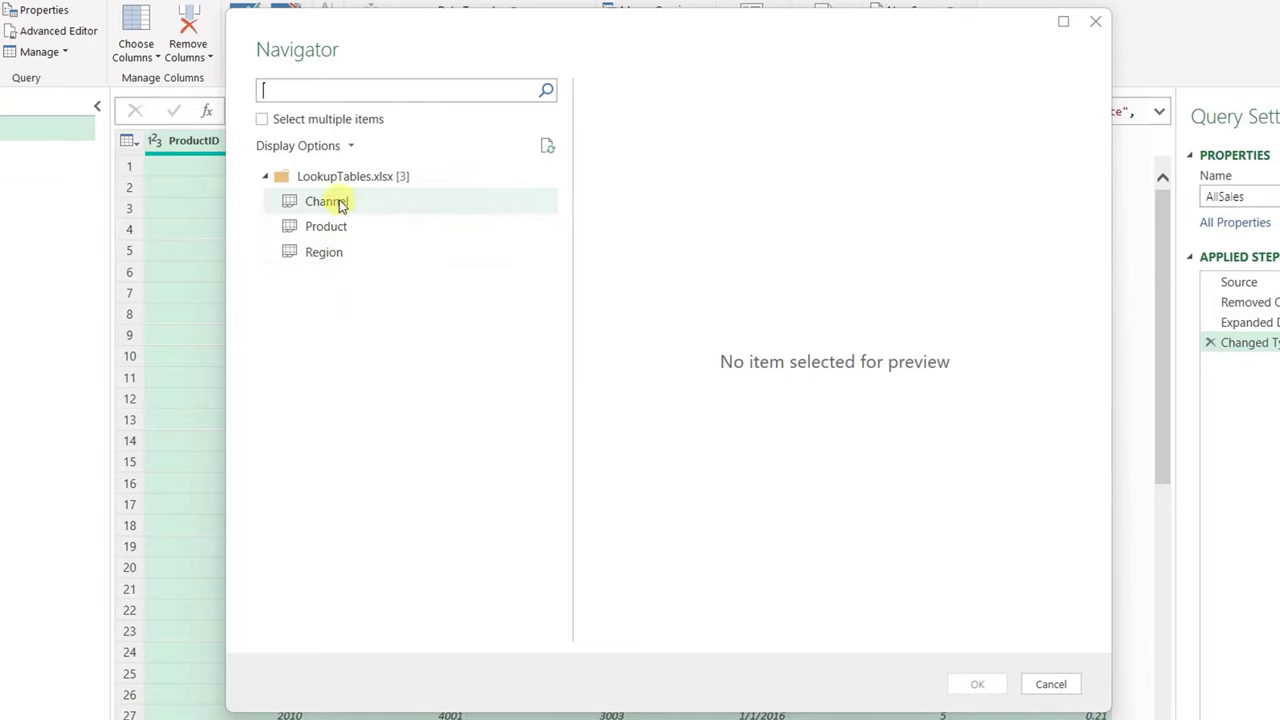
Select multiple items and import the Channel, Product and Region tables as queries
left_click(262, 120)
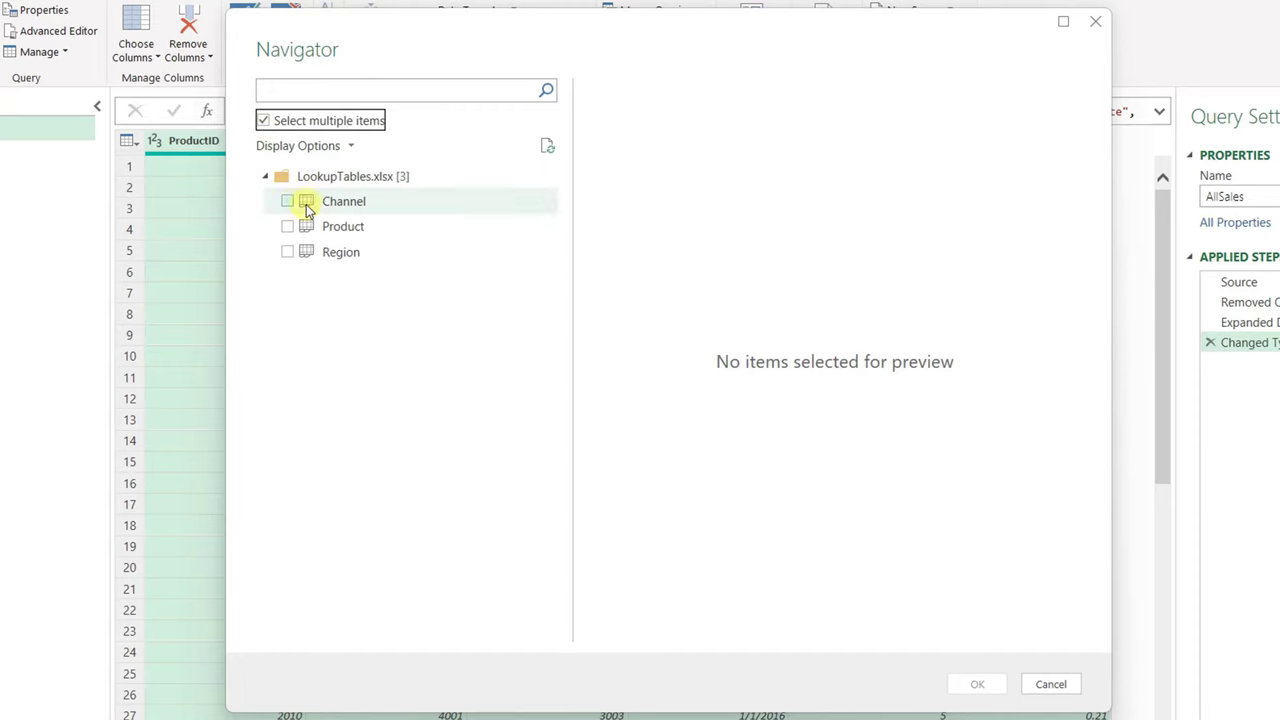
left_click(287, 201)
left_click(288, 226)
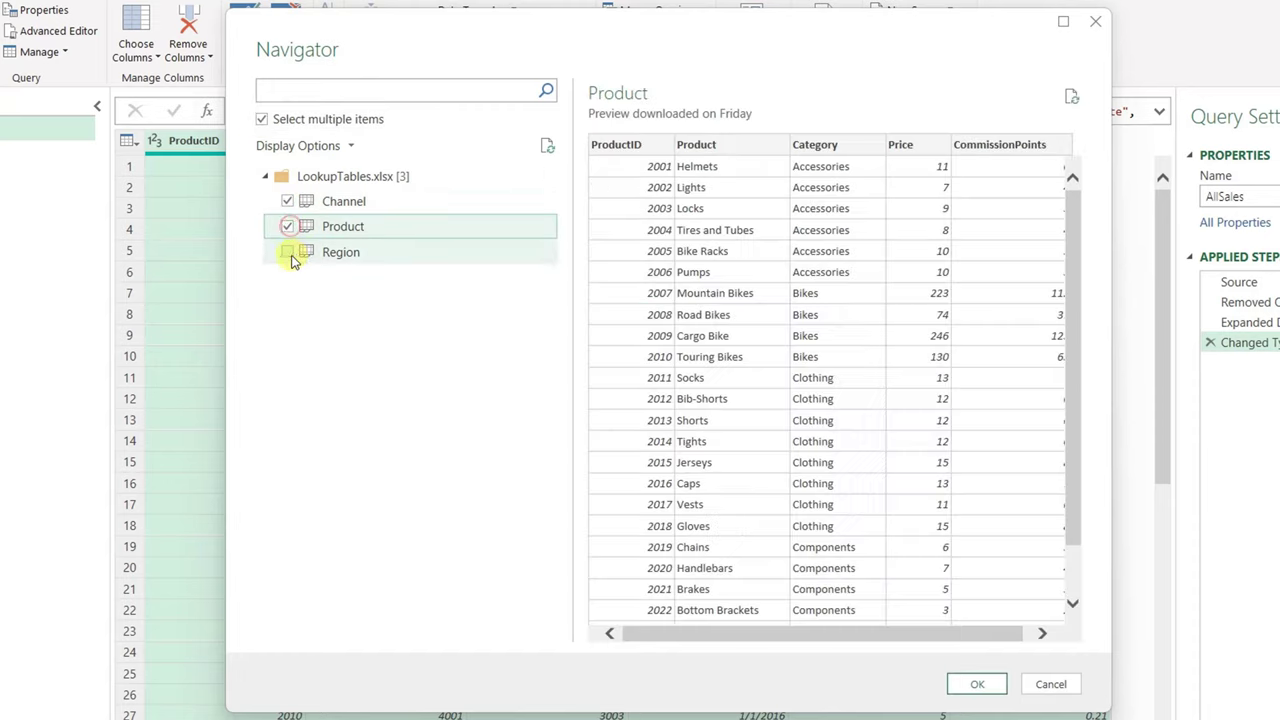
left_click(288, 252)
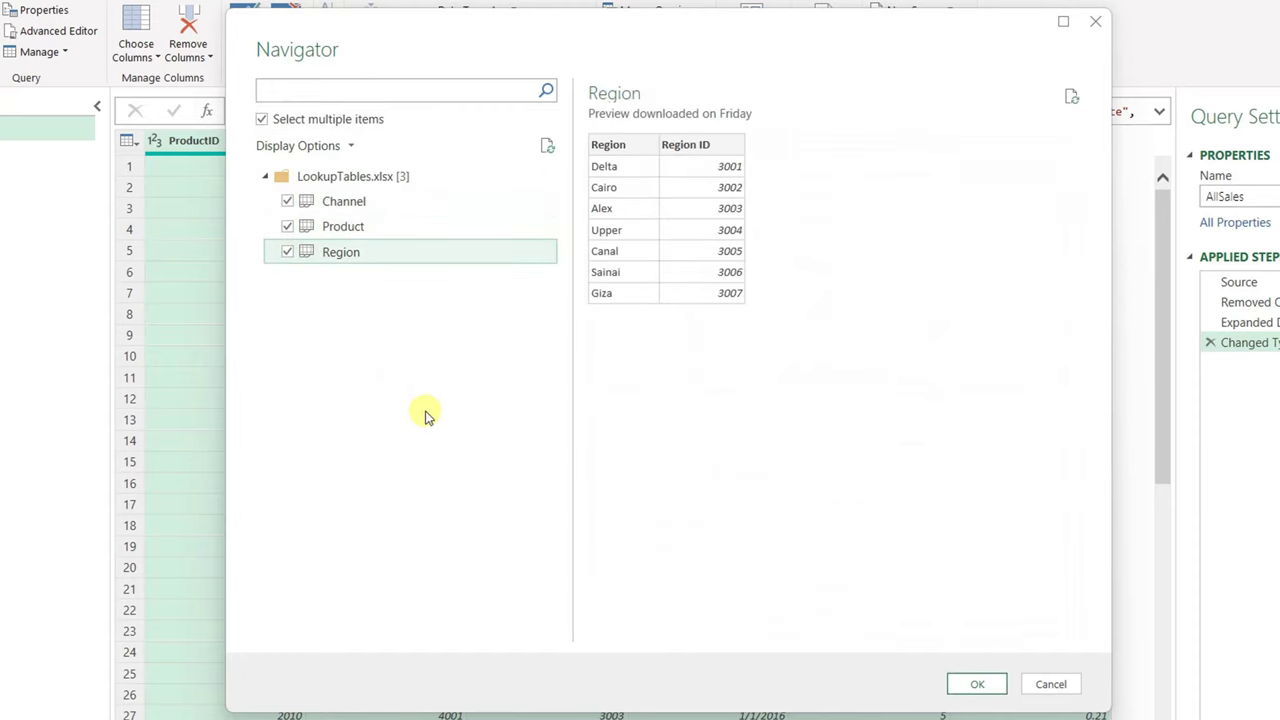
left_click(979, 686)
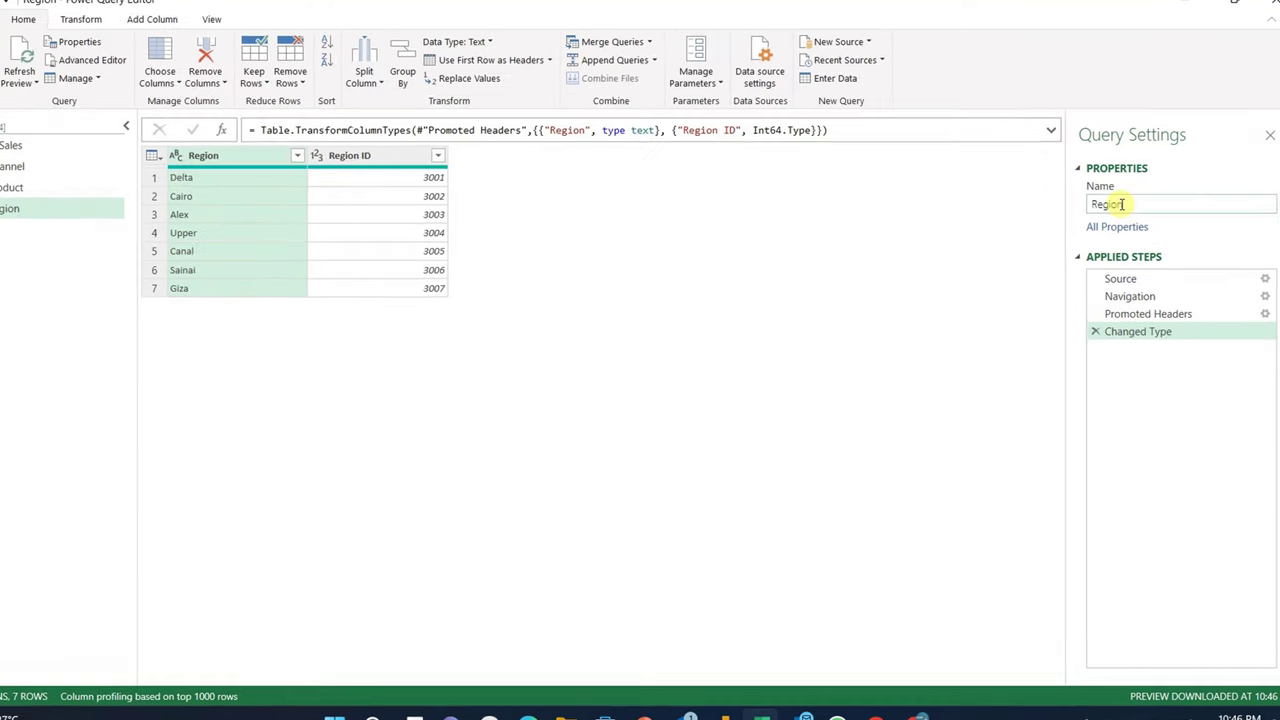
Review the Region query's Source, Navigation, Promoted Headers and Changed Type steps
left_click(1203, 292)
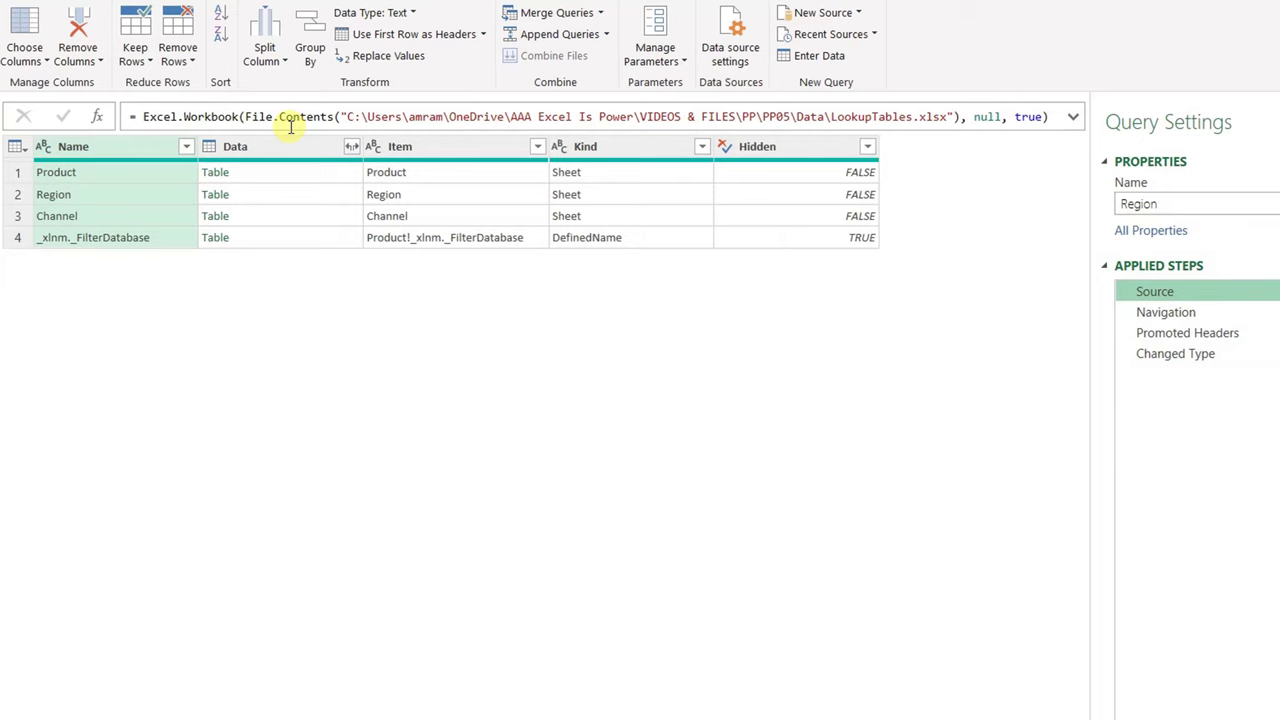
left_click(1203, 315)
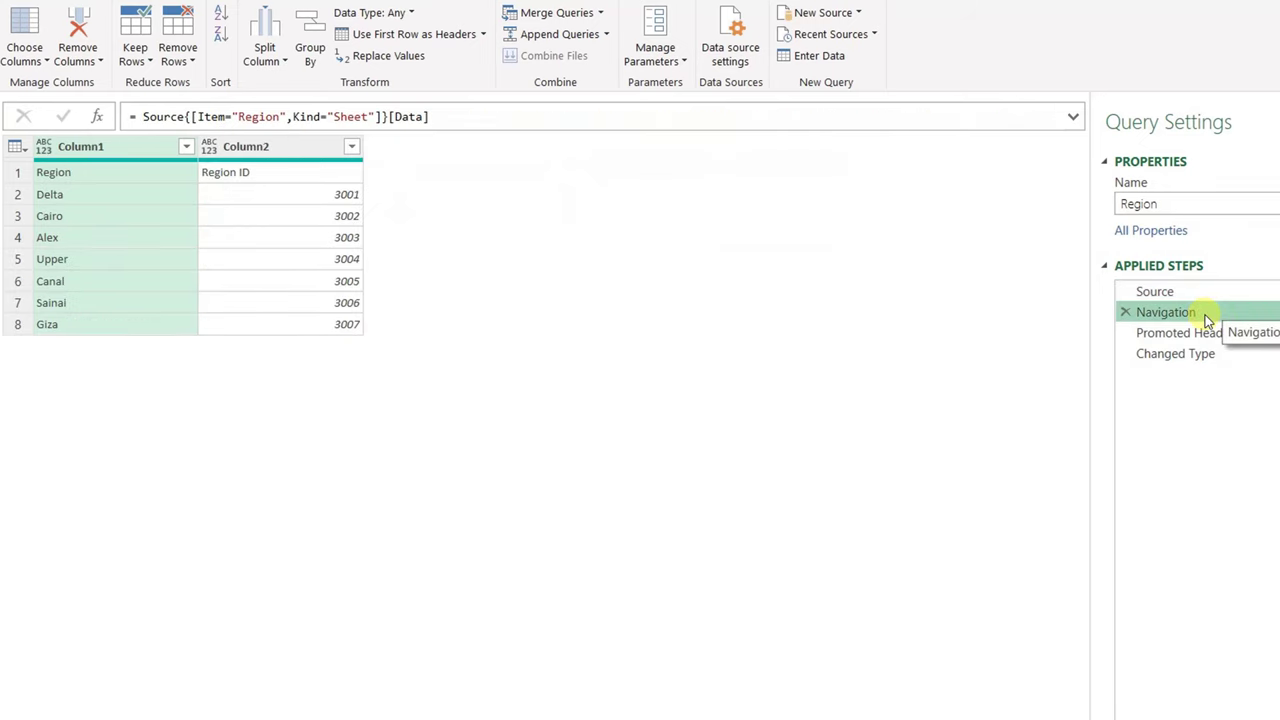
left_click(1208, 333)
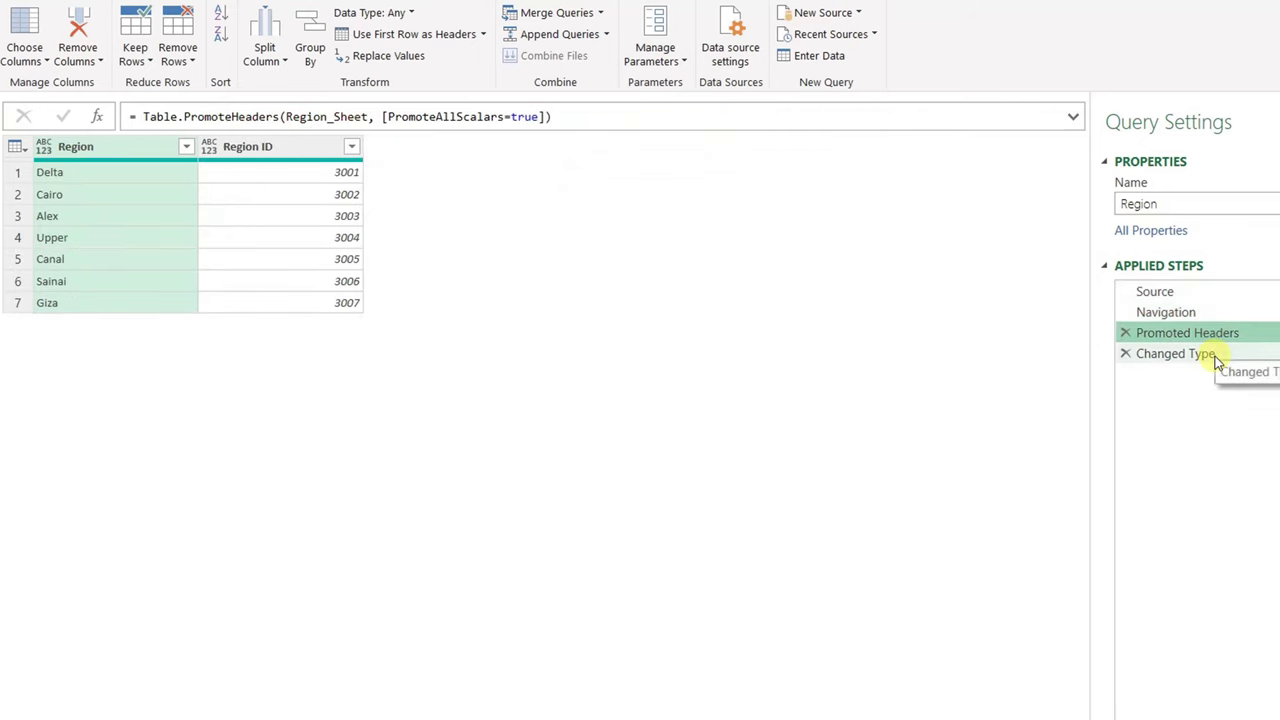
left_click(1214, 356)
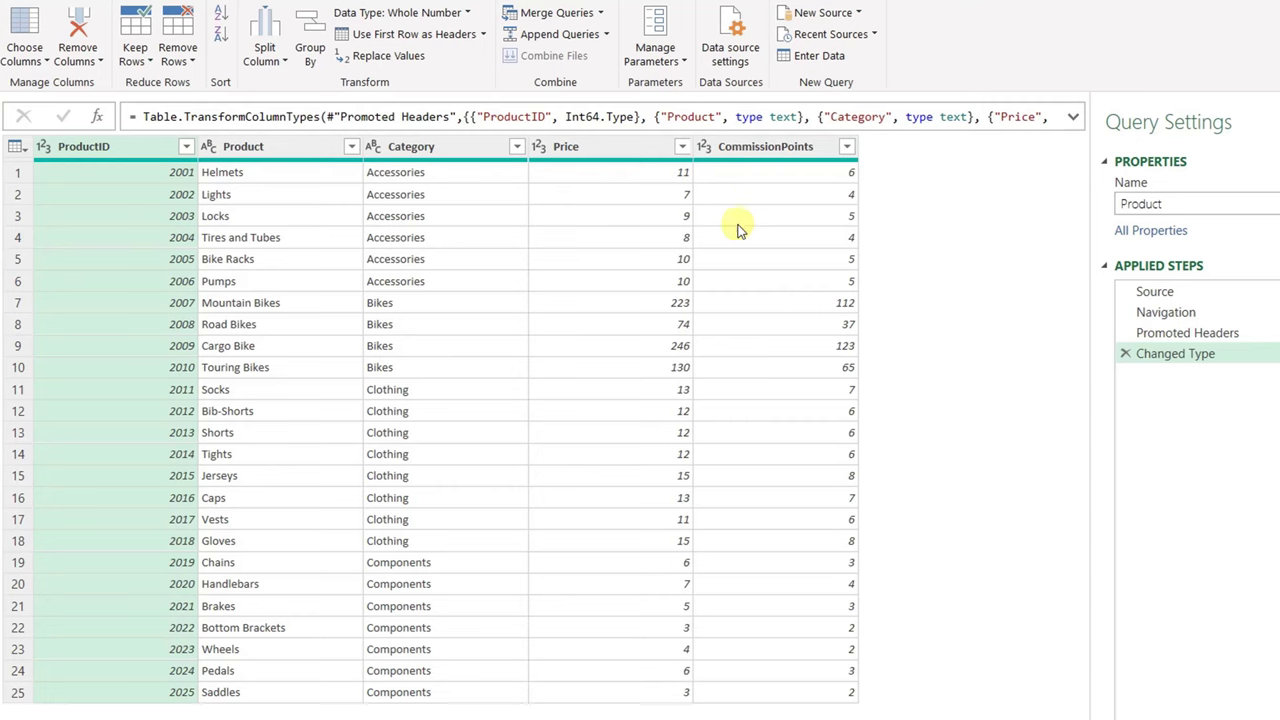
Remove the CommissionPoints column from the Product query
left_click(770, 150)
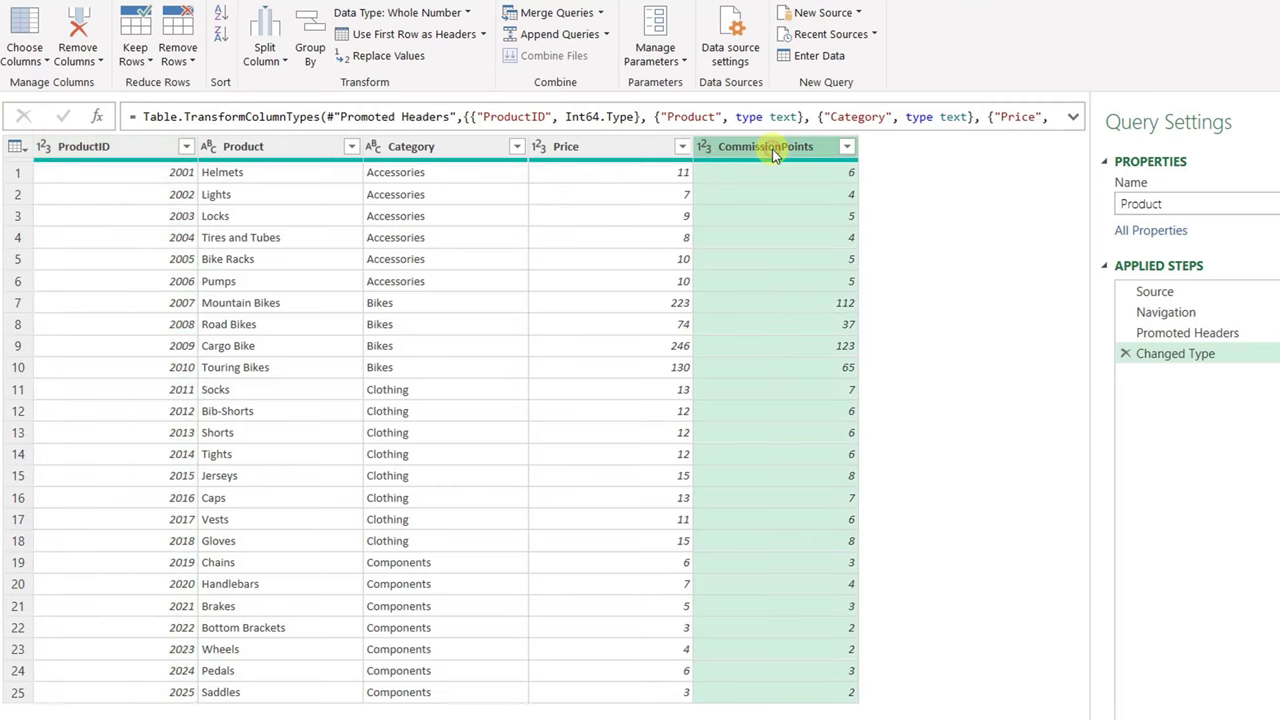
right_click(772, 152)
left_click(818, 163)
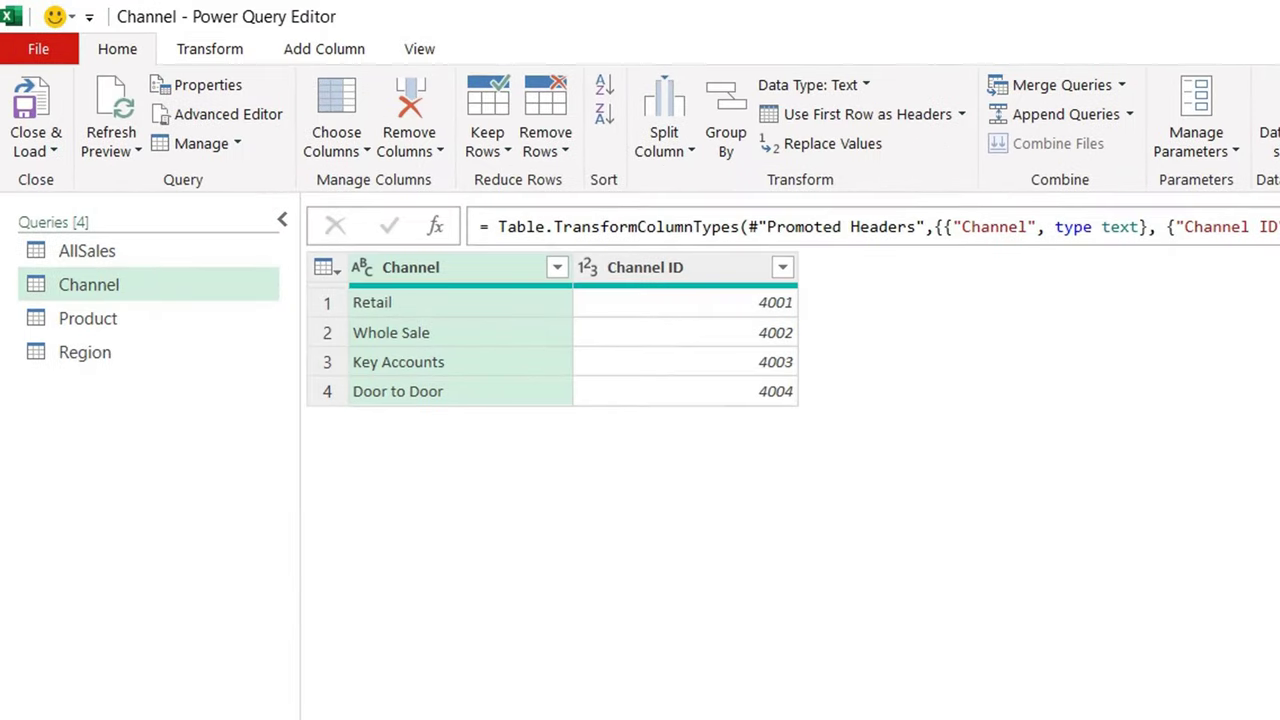
Close & Load To as Only Create Connection with Add this data to the Data Model ticked
left_click(36, 150)
left_click(90, 211)
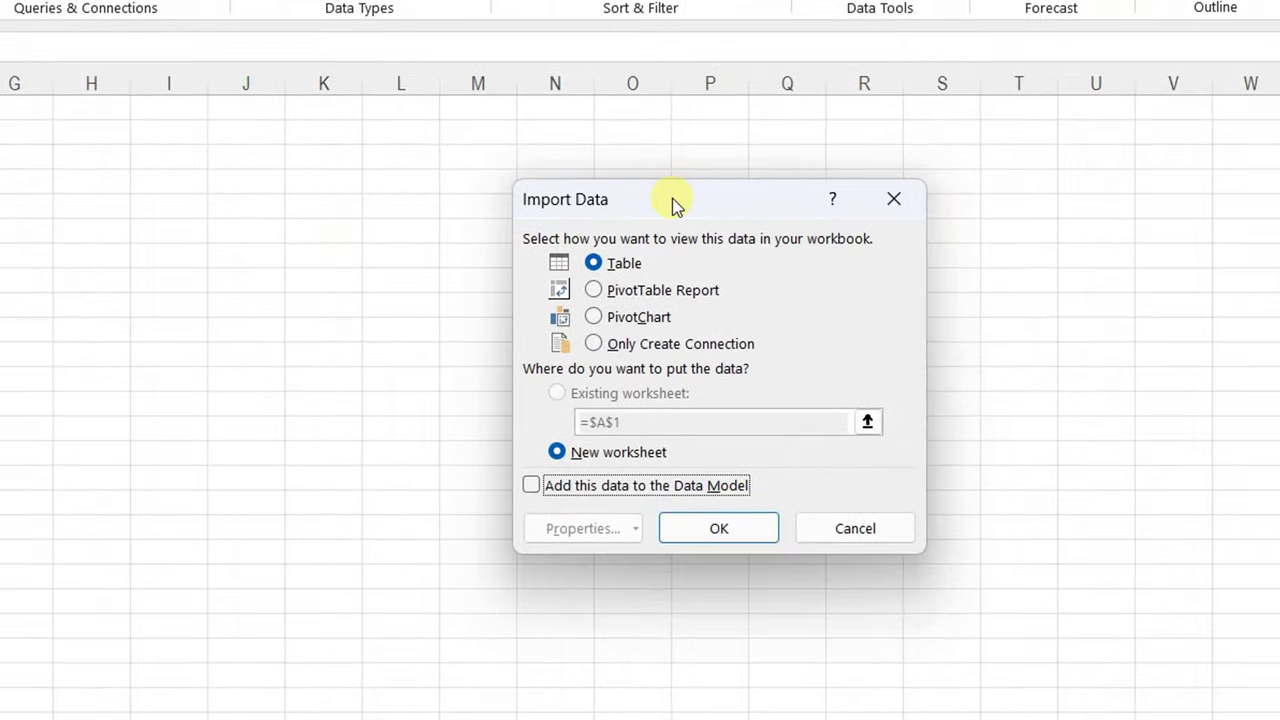
left_click(645, 344)
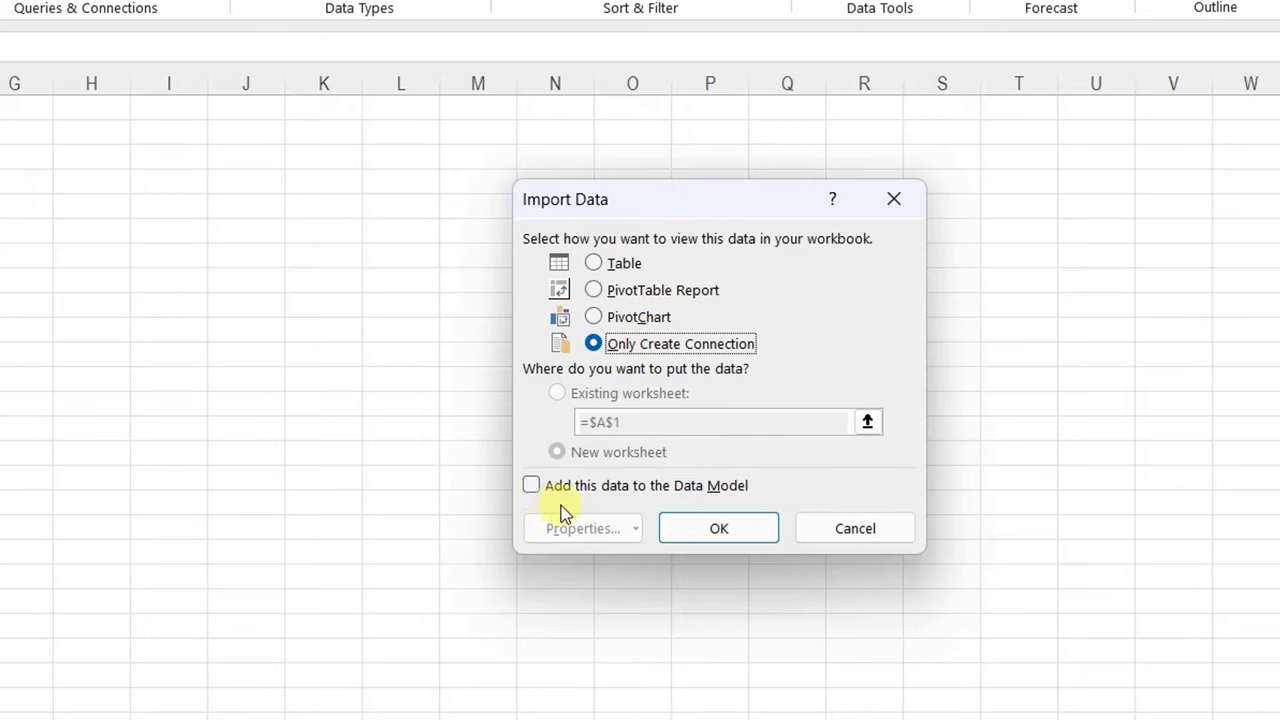
left_click(531, 488)
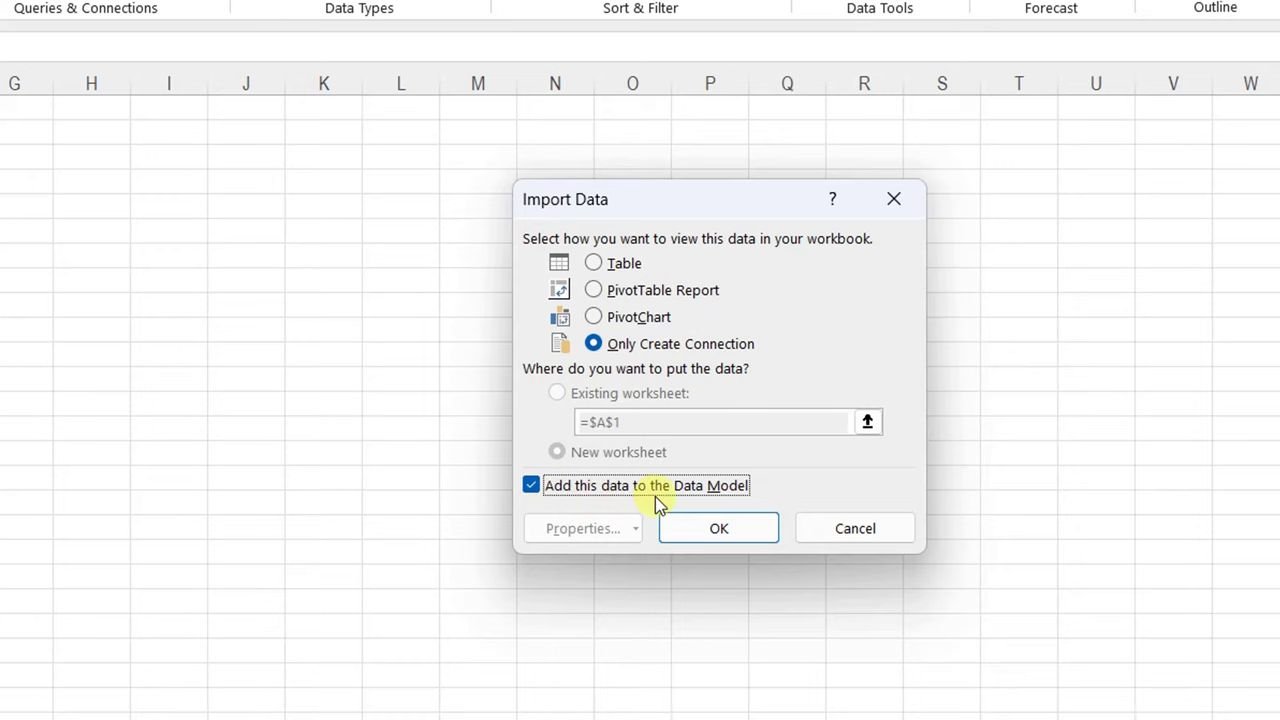
left_click(709, 527)
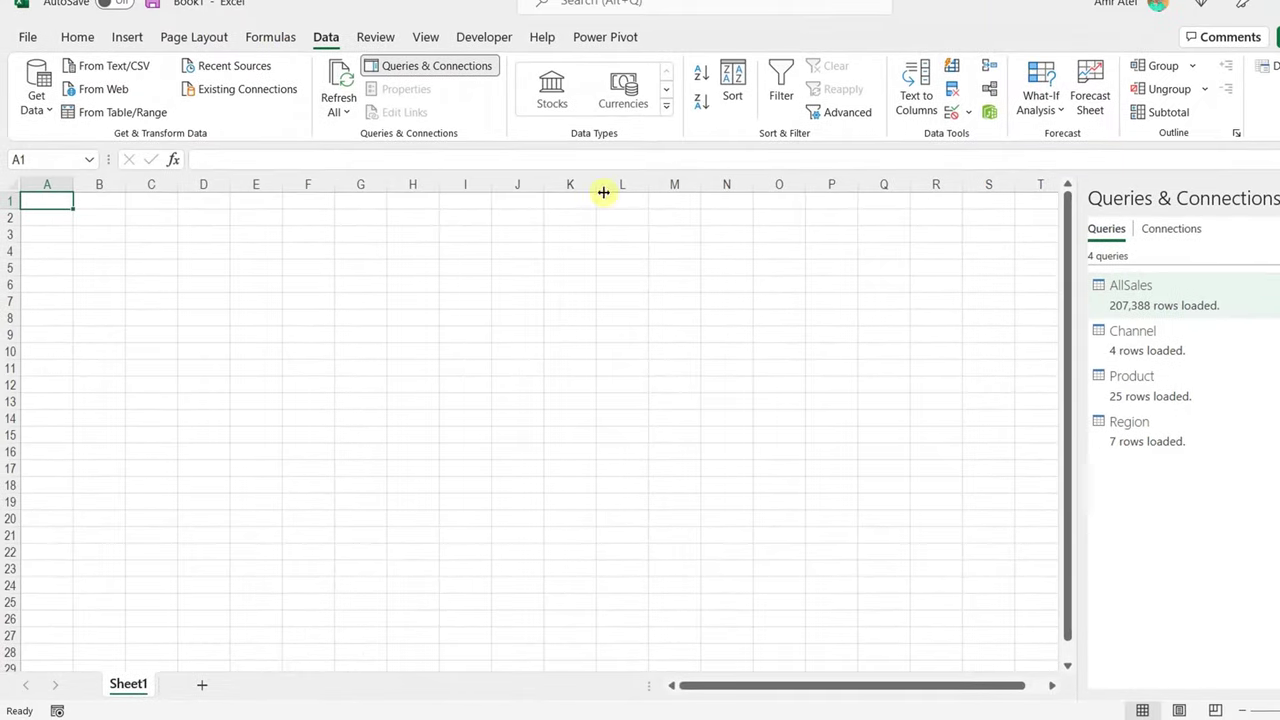
Open the Power Pivot data model in Diagram View, showing AllSales, Channel, Product and Region
left_click(991, 116)
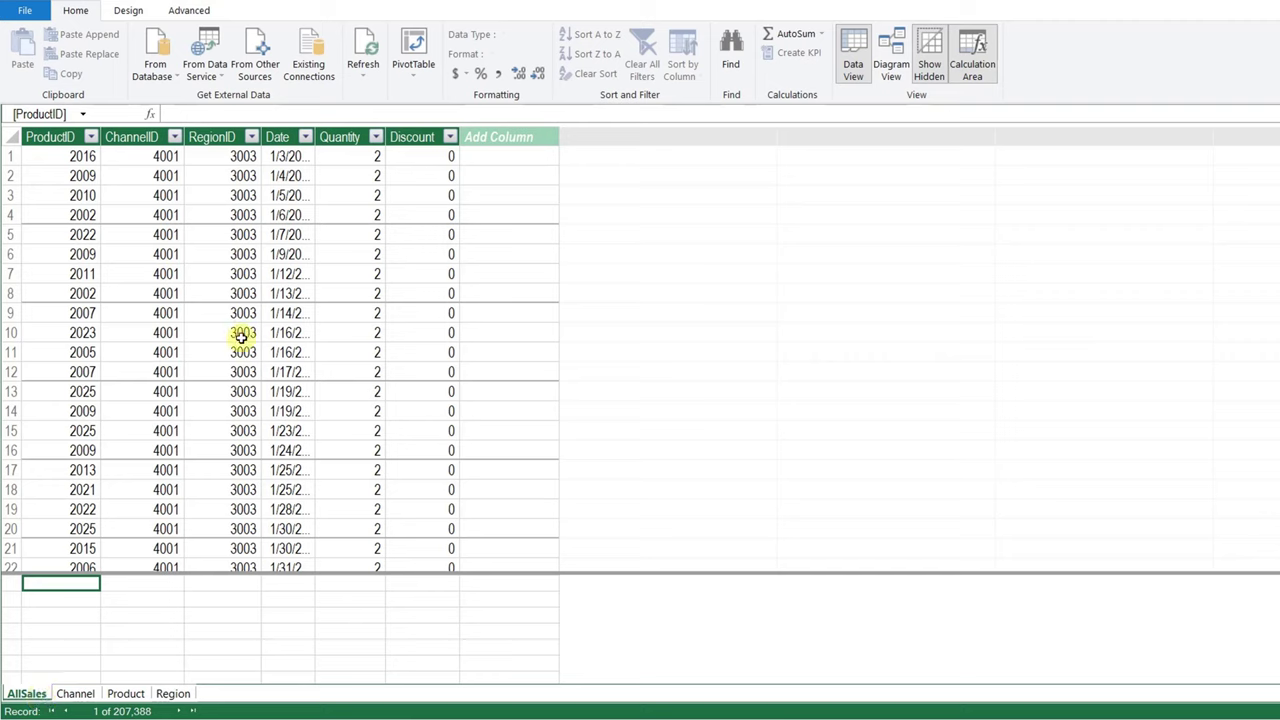
left_click(893, 63)
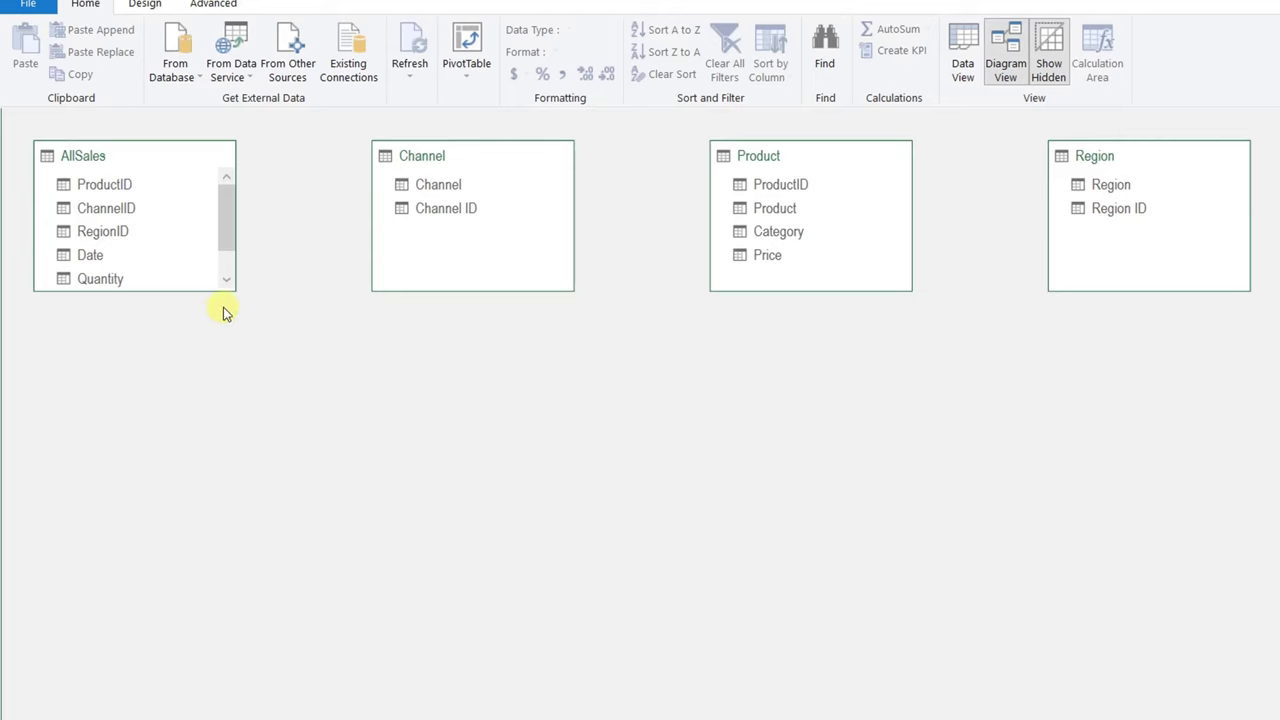
Enlarge AllSales to show every field, centre it below Channel, and select Region's Region ID
left_click_drag(234, 290, 259, 414)
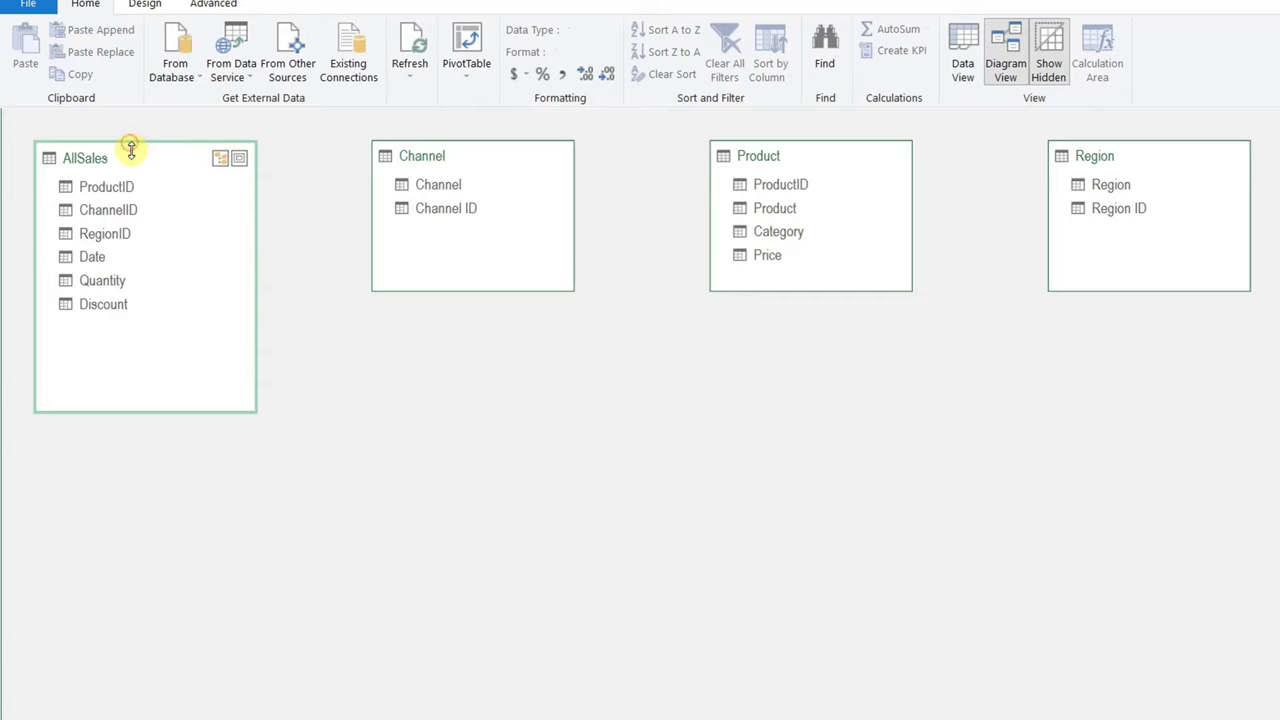
left_click_drag(130, 150, 473, 328)
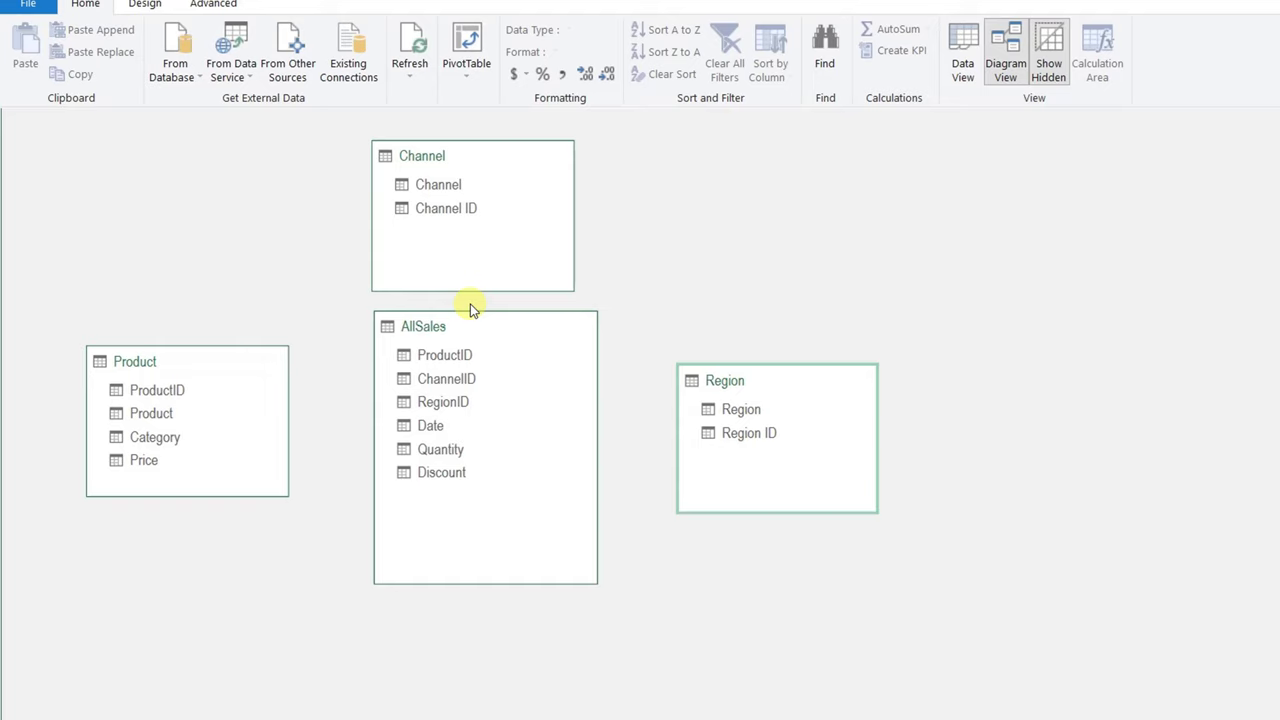
left_click(749, 437)
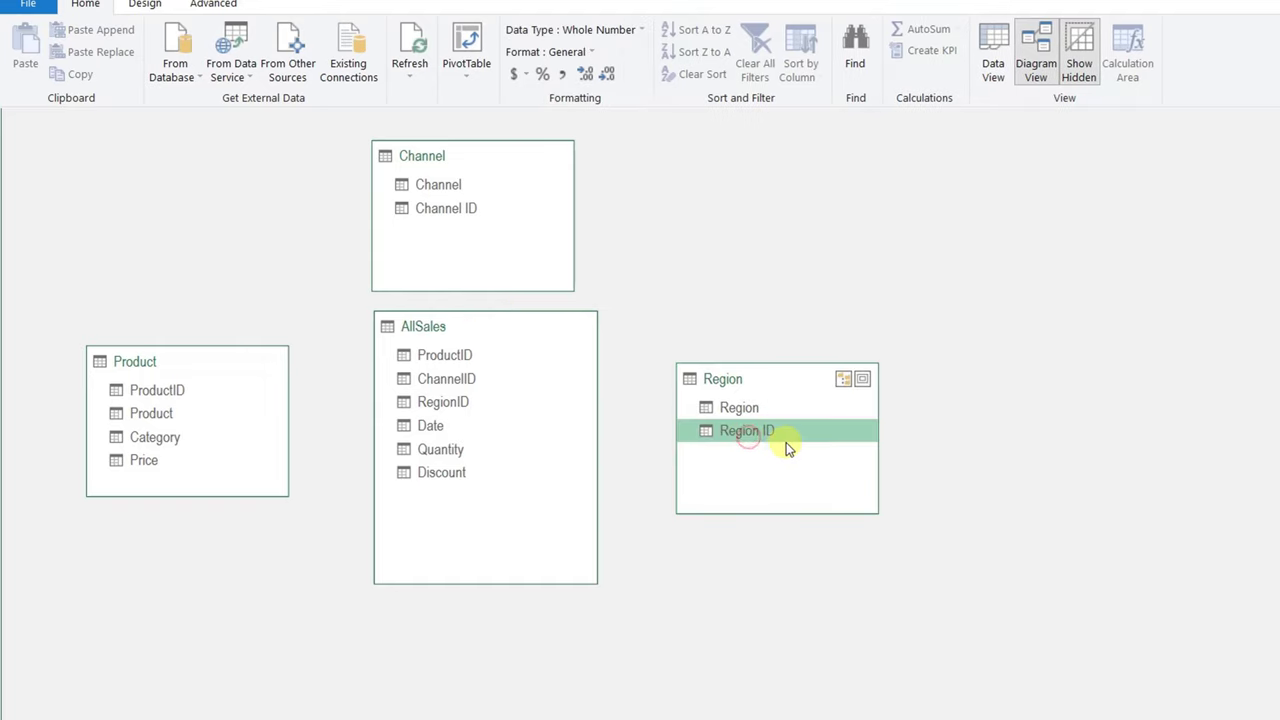
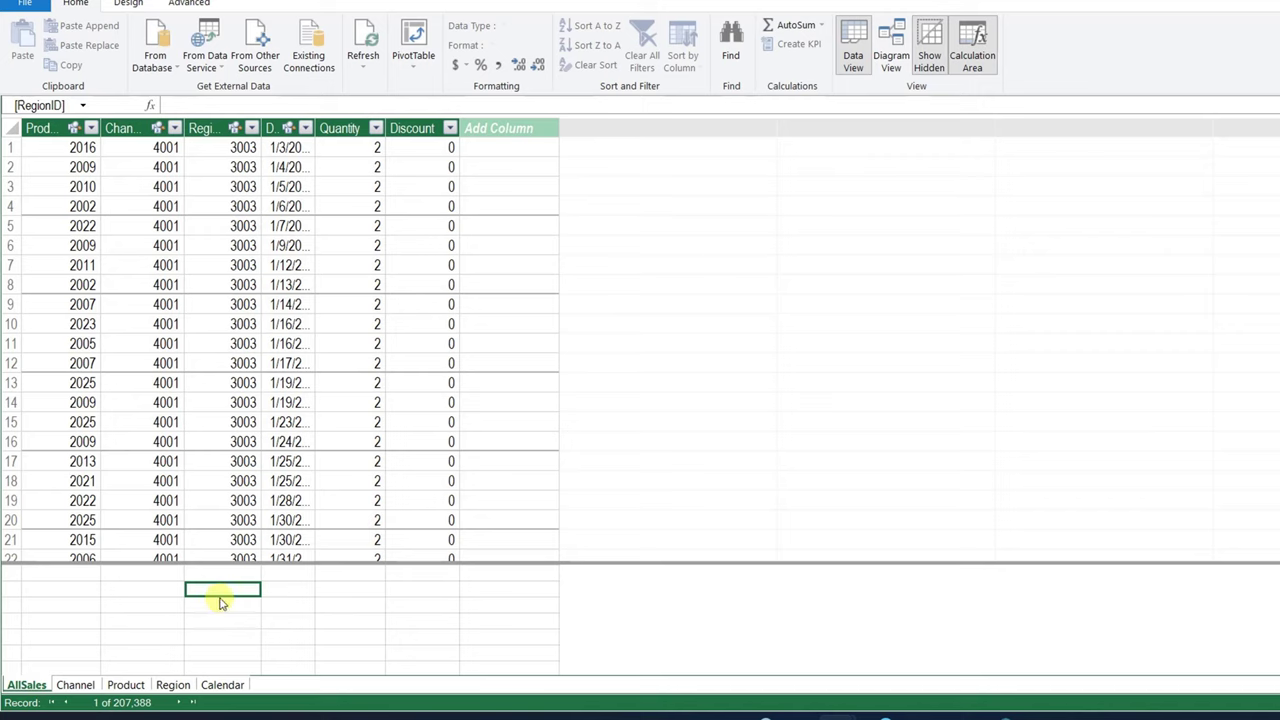
Begin the Revenue measure as SUMX over AllSales of Quantity times (1-Discount)
type("Revenue:")
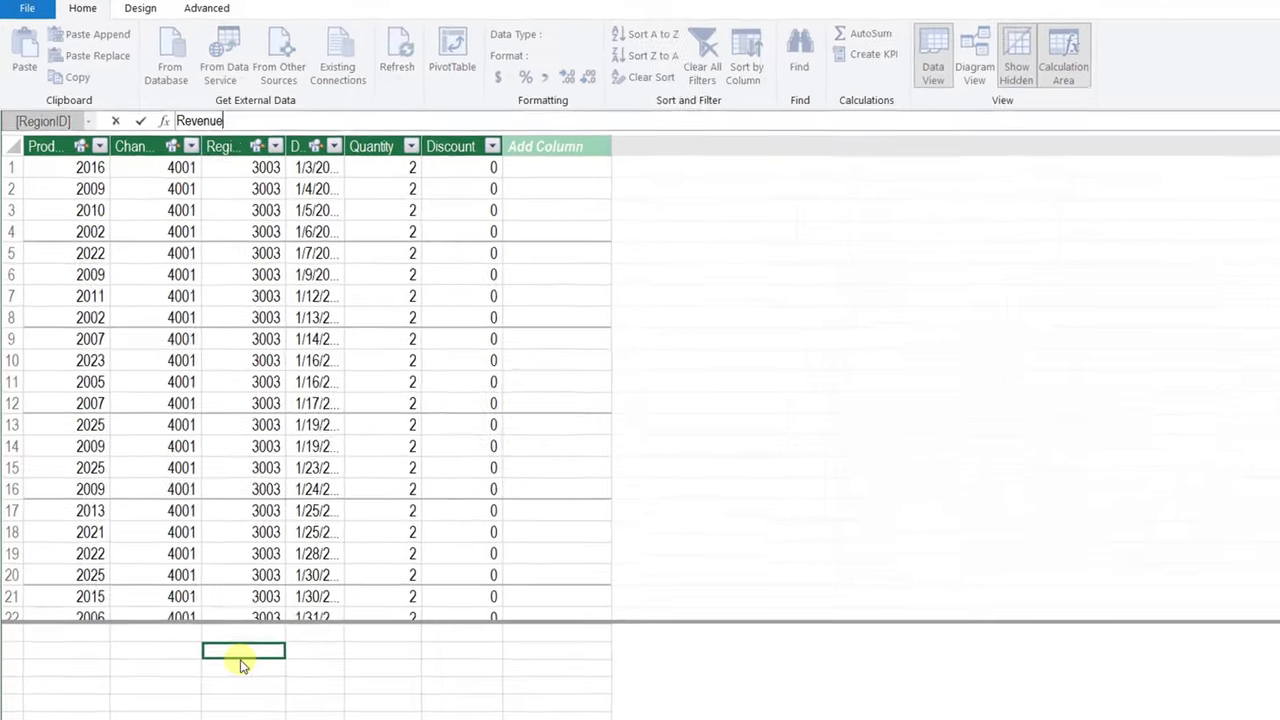
type("= SUMX(")
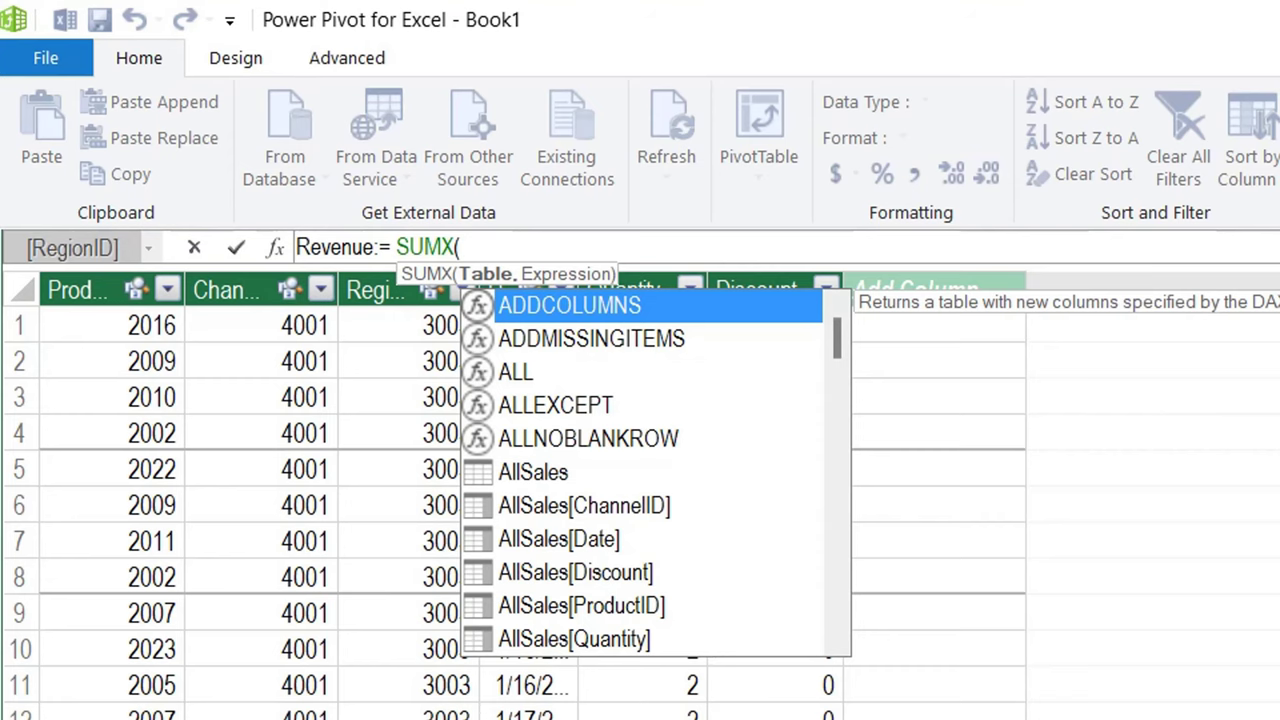
type("All")
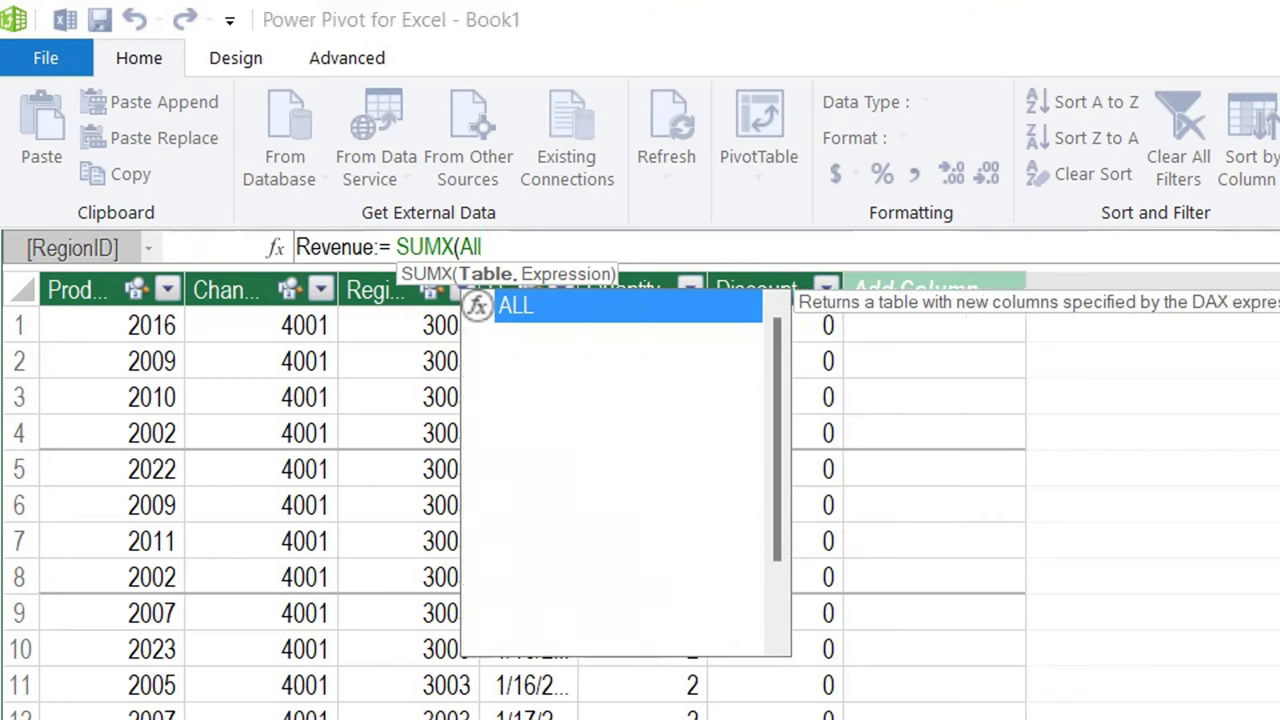
type("s")
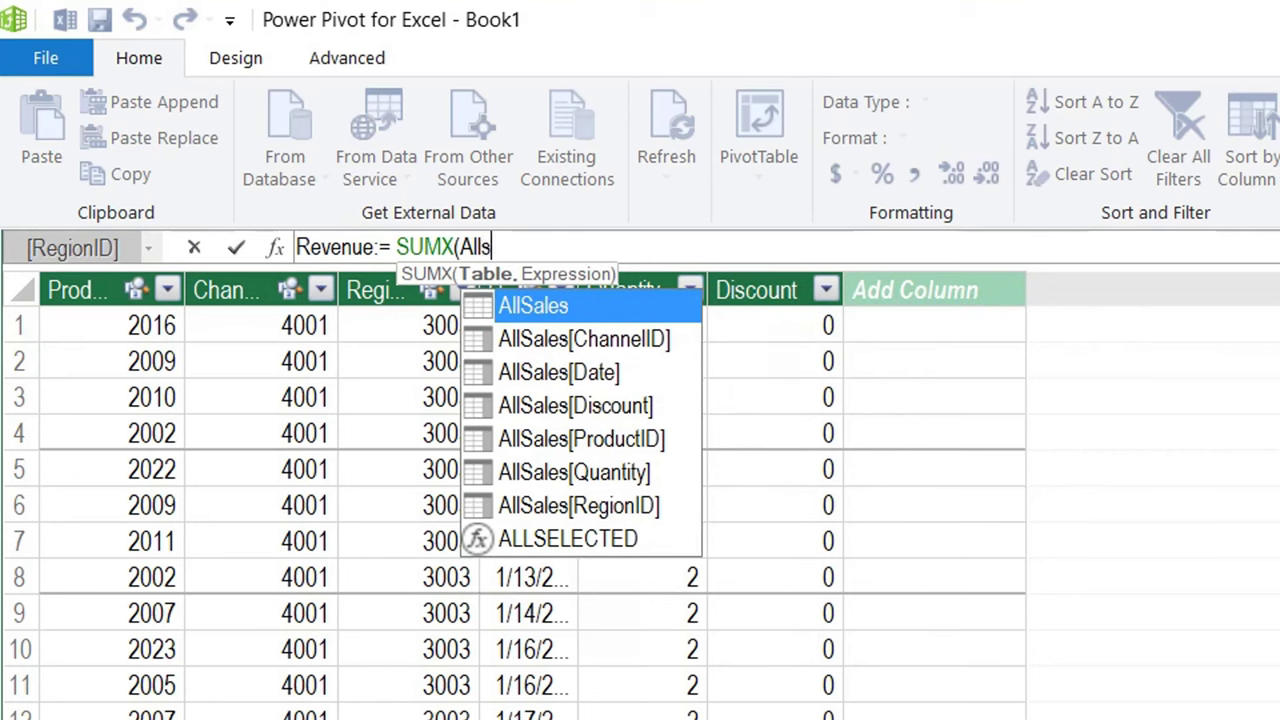
double_click(522, 311)
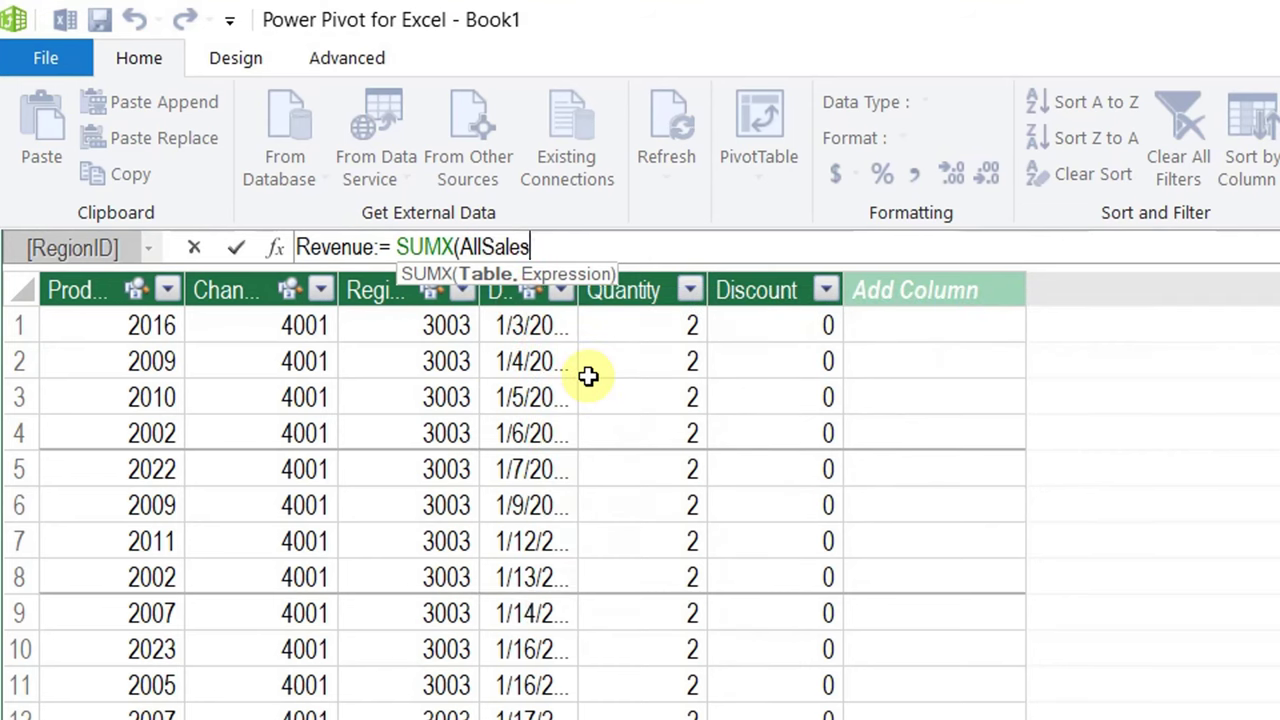
type(",")
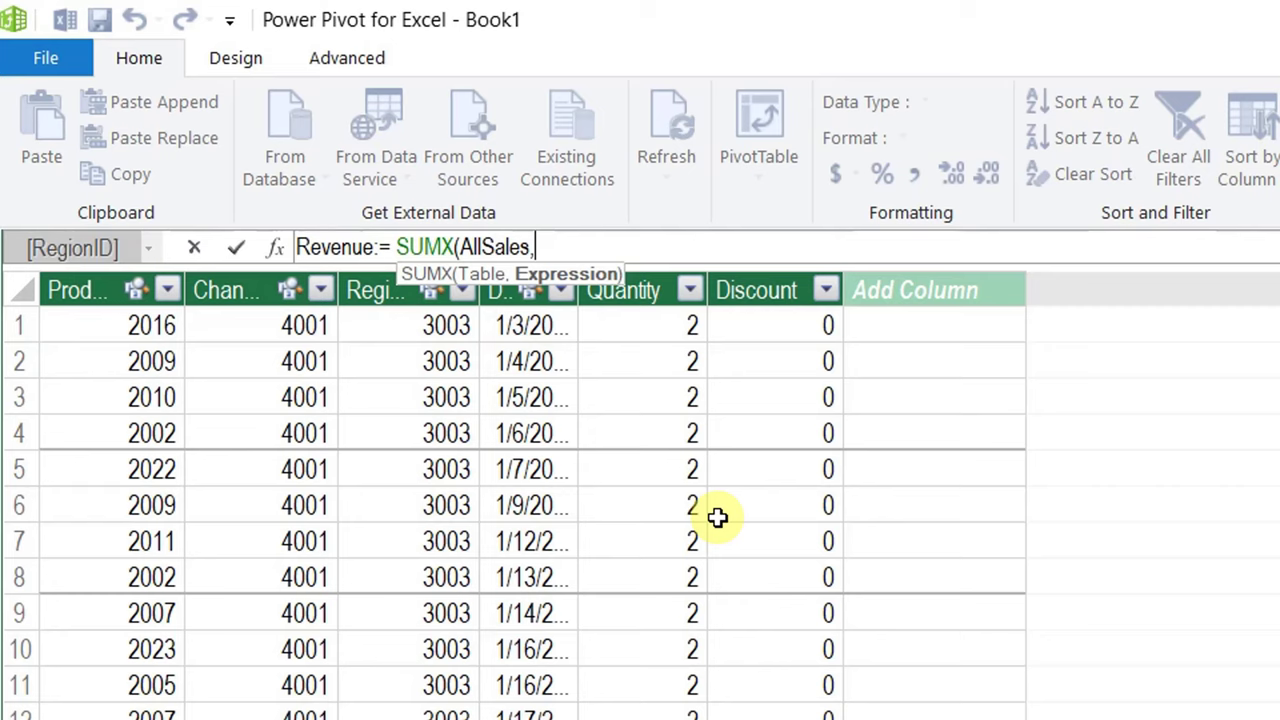
type("Al")
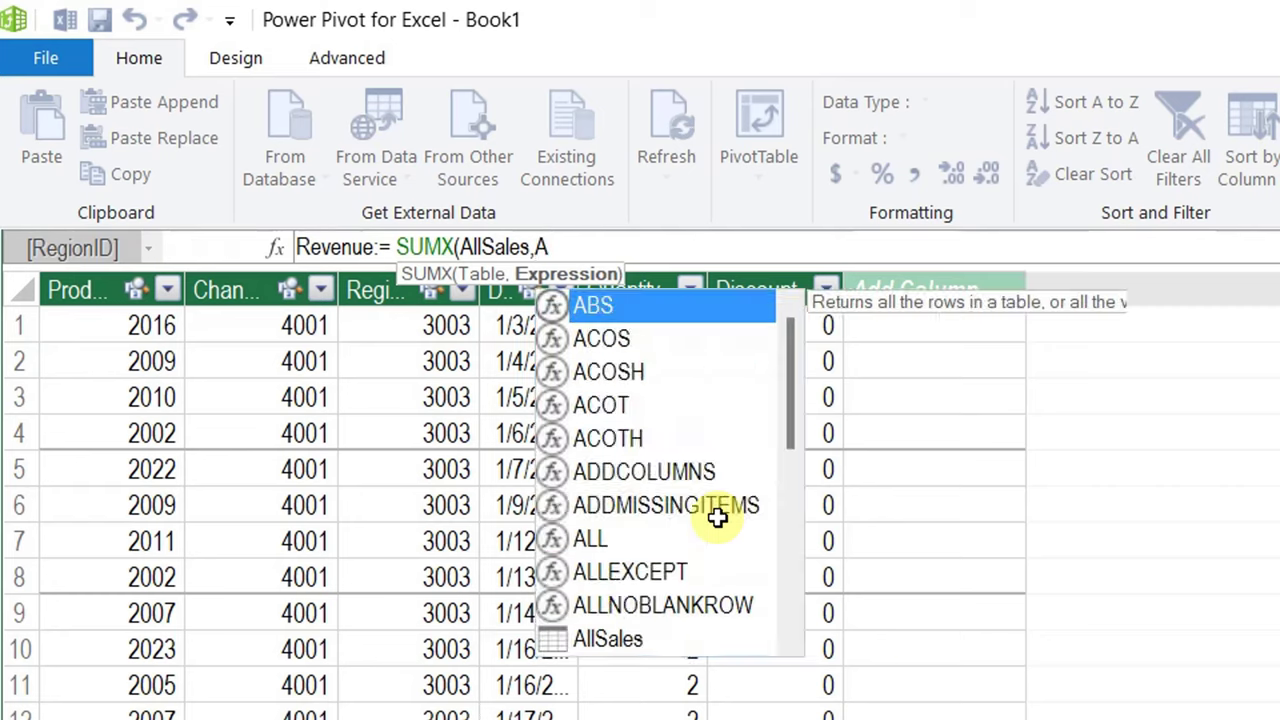
key("Down")
key("Down")
key("Down")
key("Down")
key("Down")
key("Down")
key("Down")
key("Down")
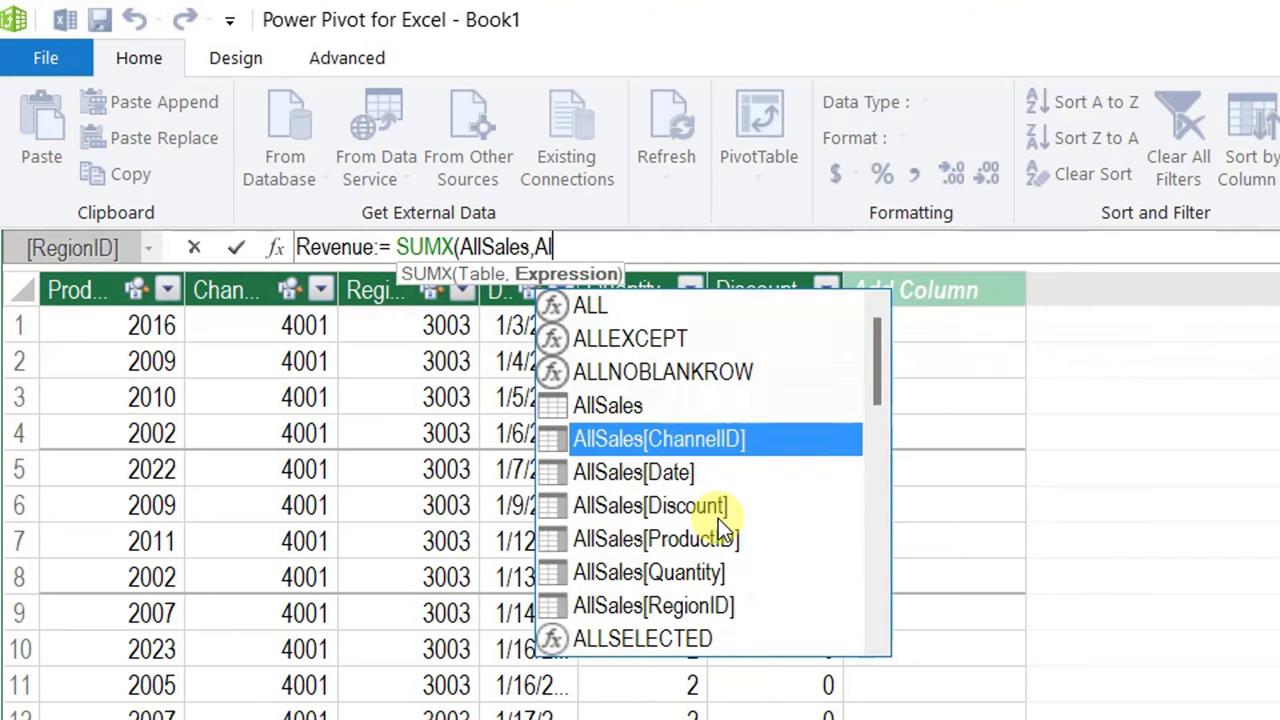
key("Tab")
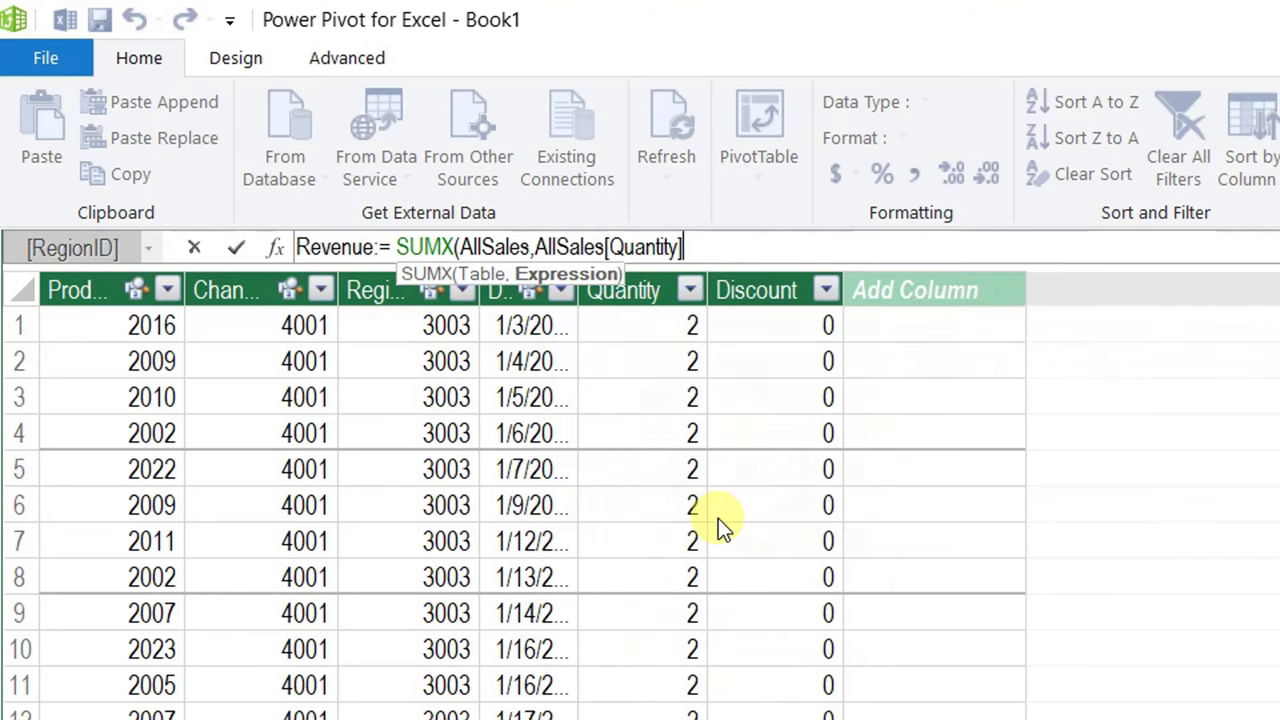
type("*")
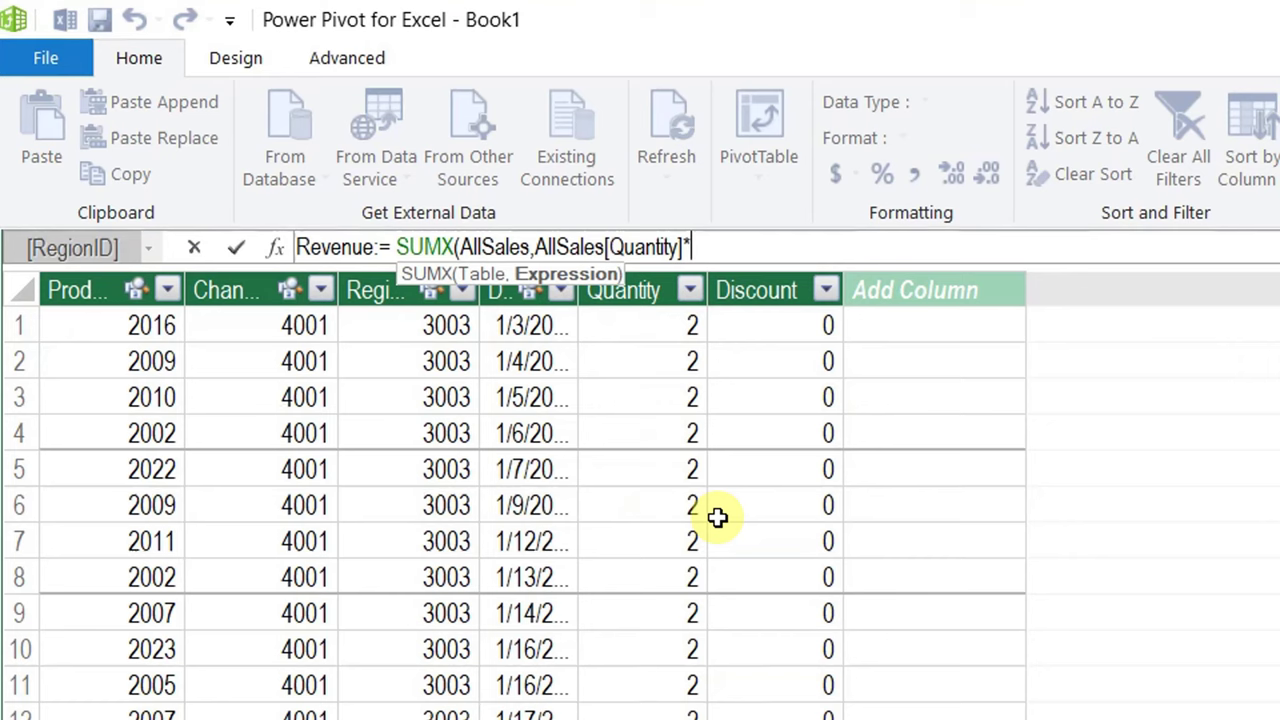
type("(1")
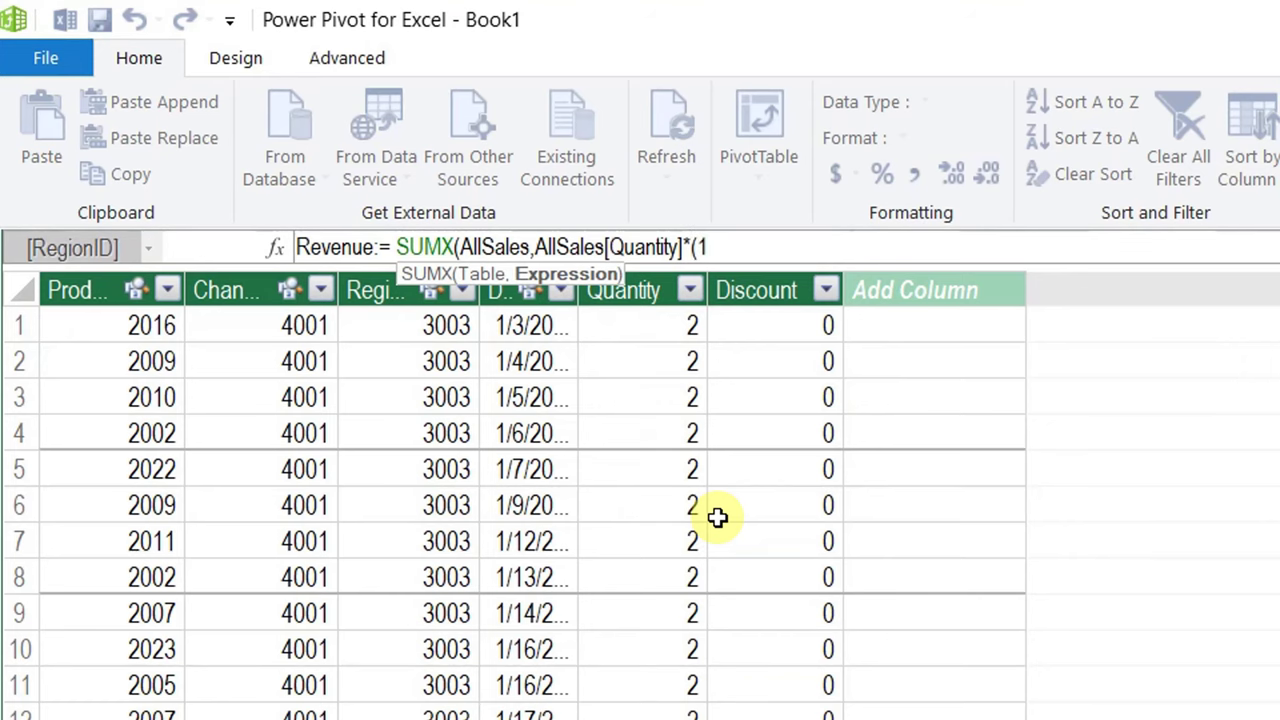
type("-allsa")
key("Down")
key("Down")
key("Down")
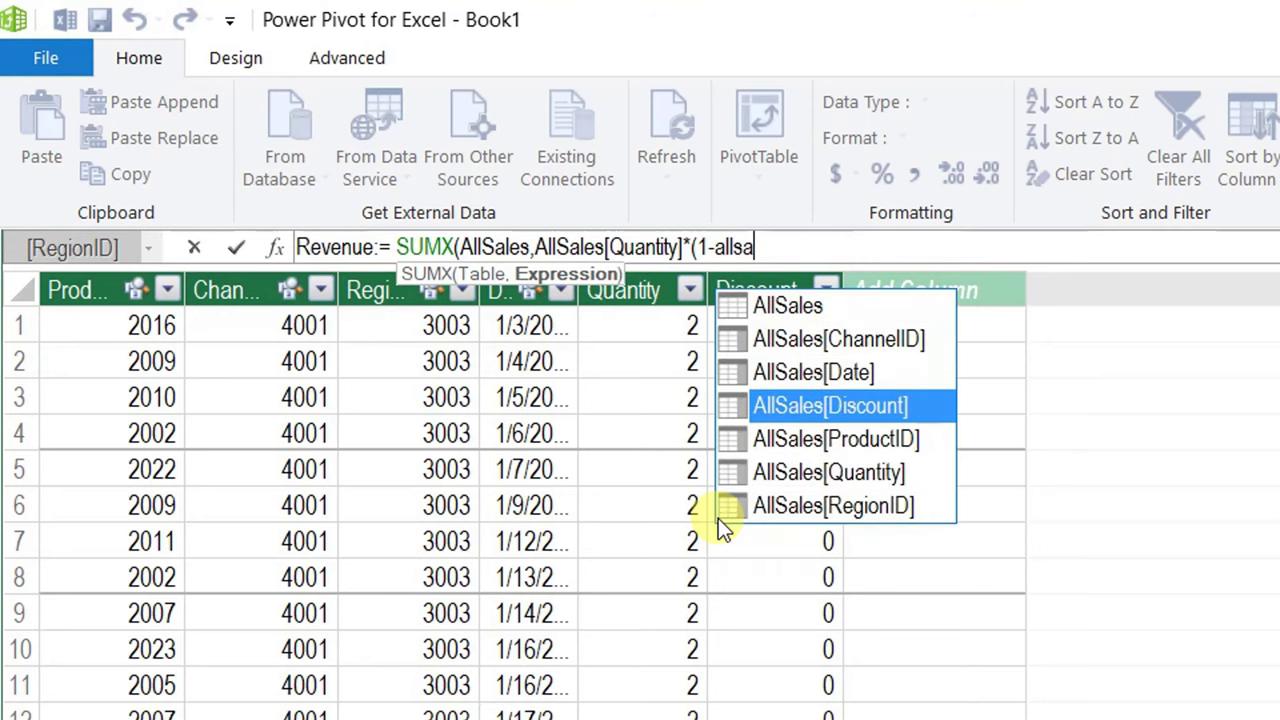
key("Tab")
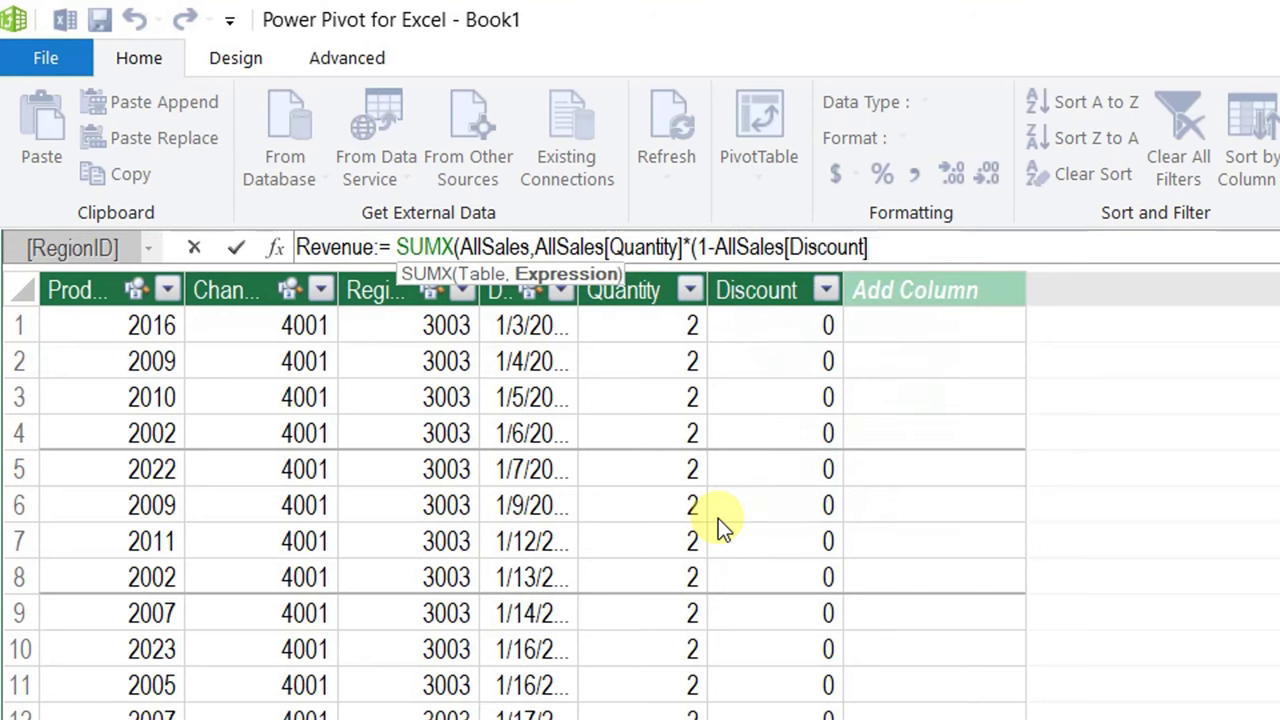
type(")")
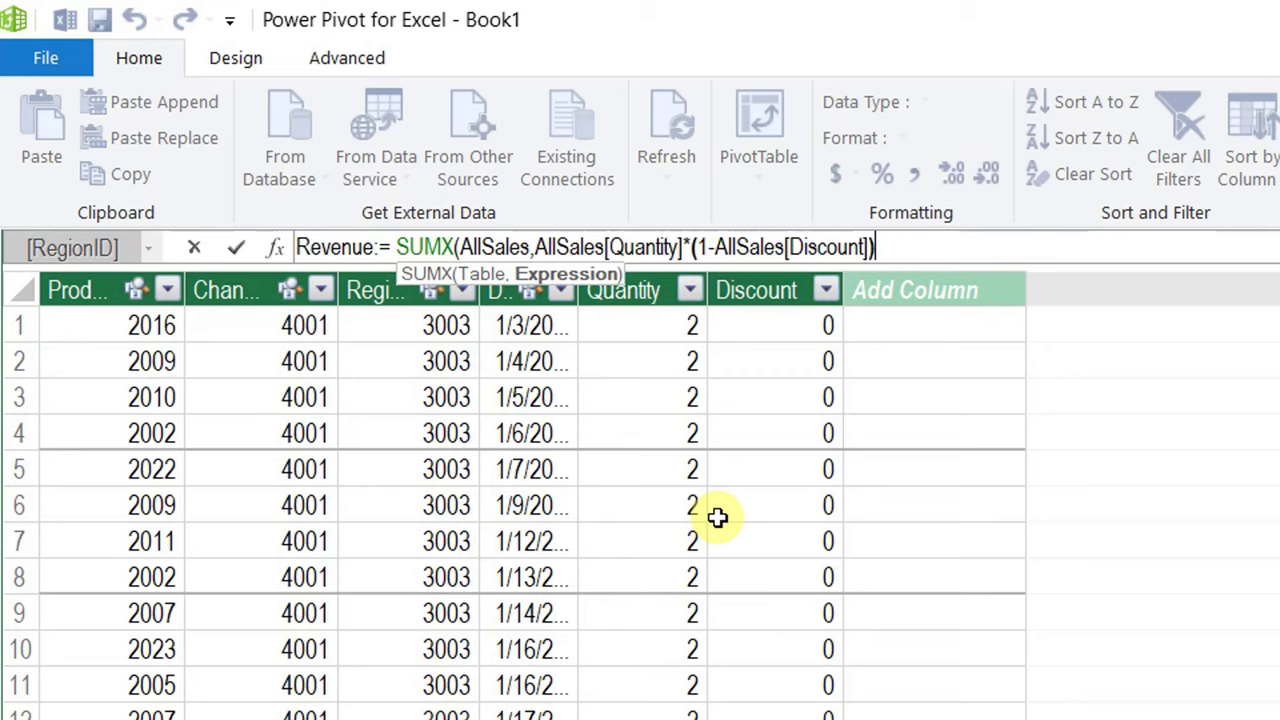
Multiply by RELATED('Product'[Price]) and commit the Revenue measure
type("*")
type("related(")
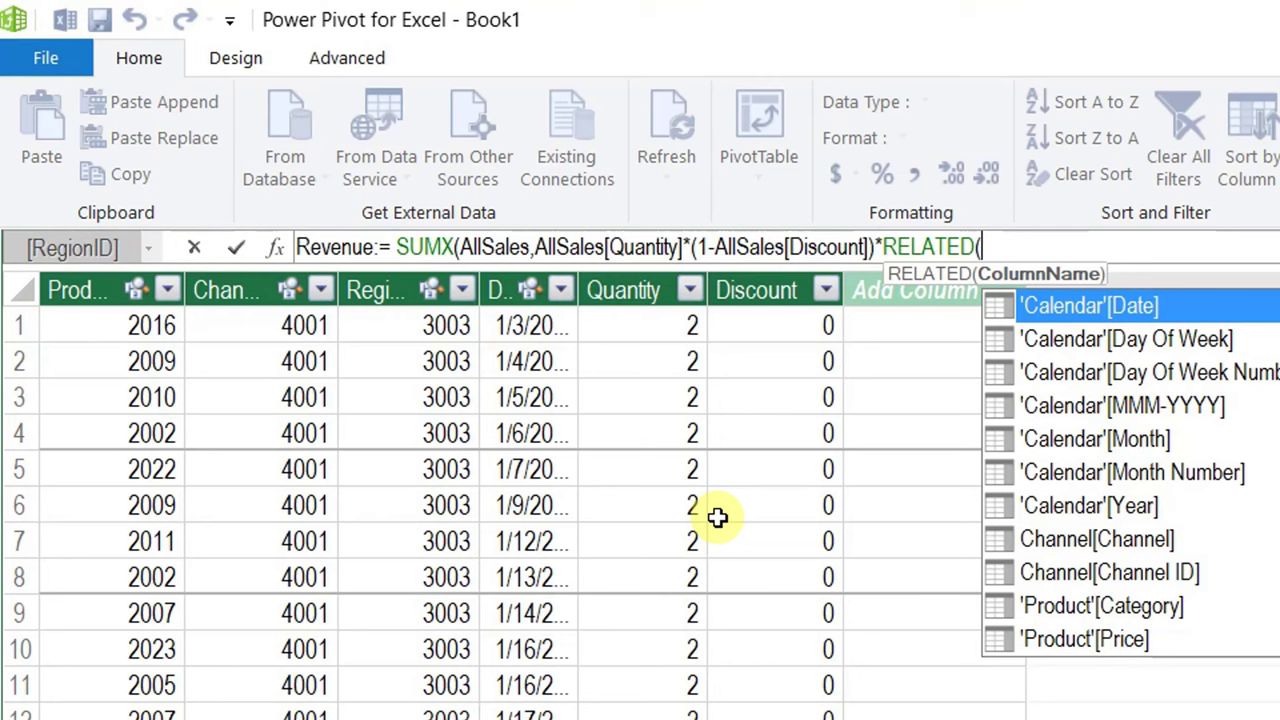
type("pro")
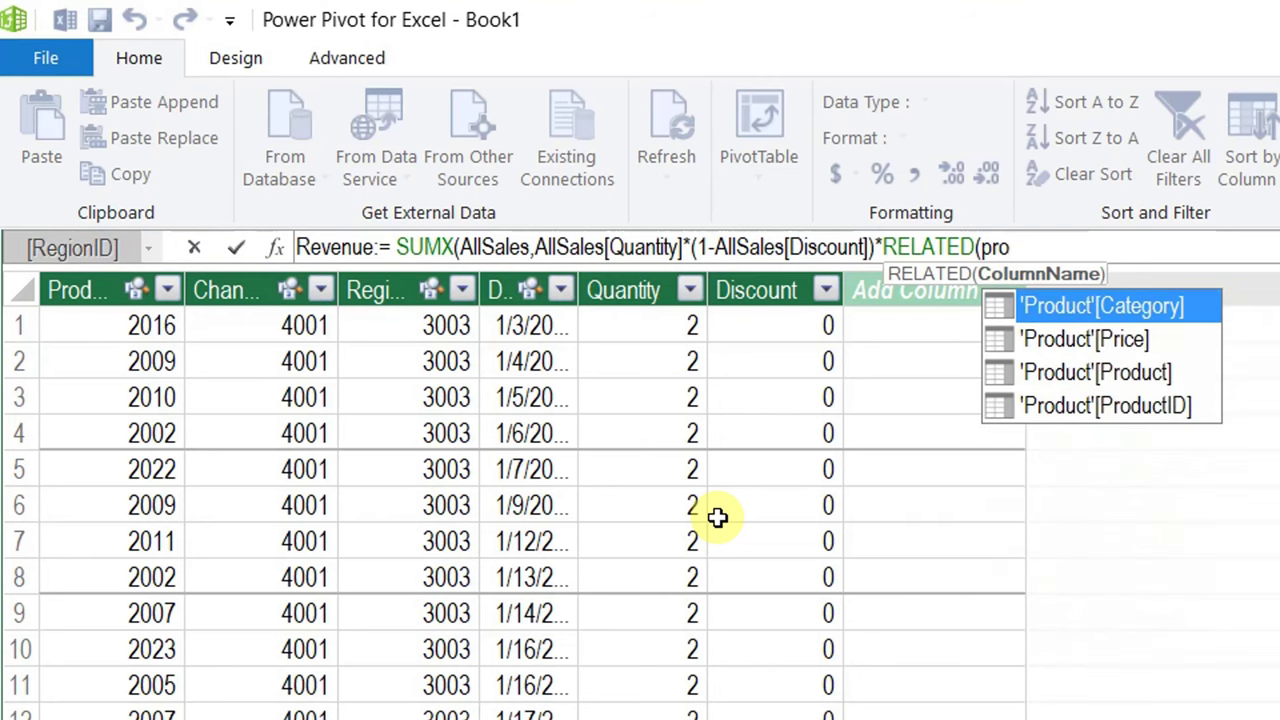
key("Down")
key("Tab")
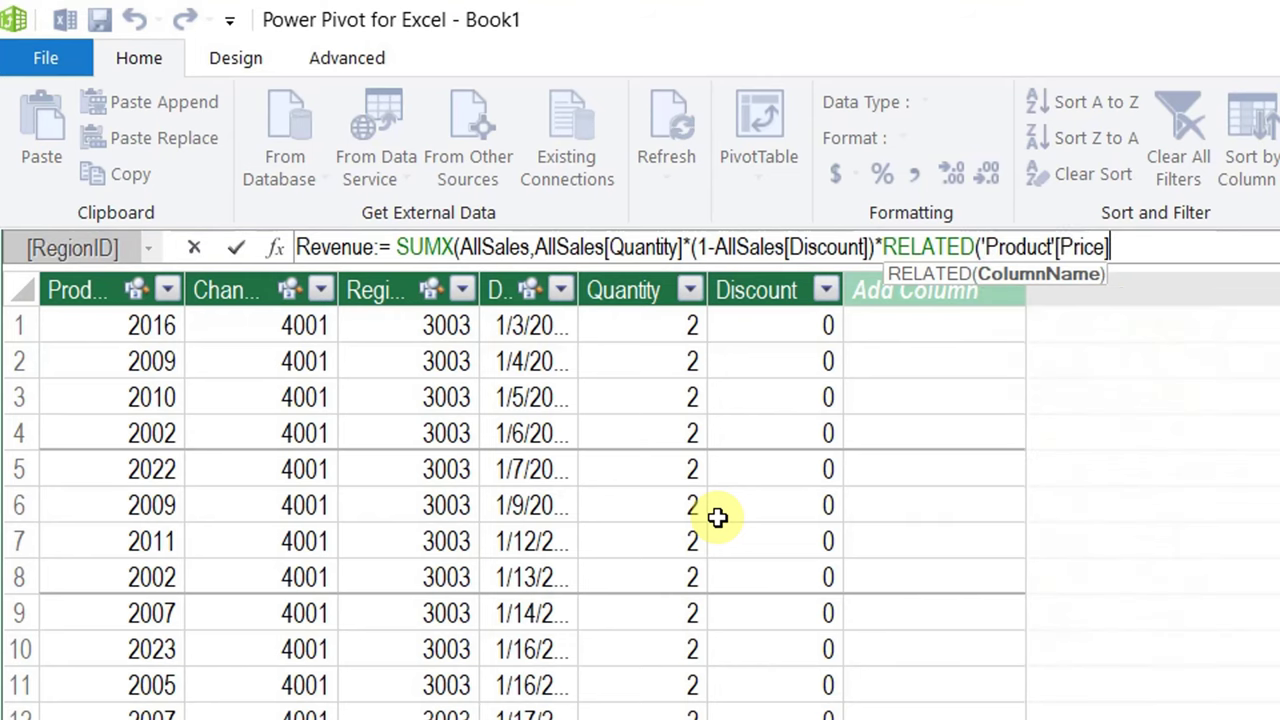
type(")")
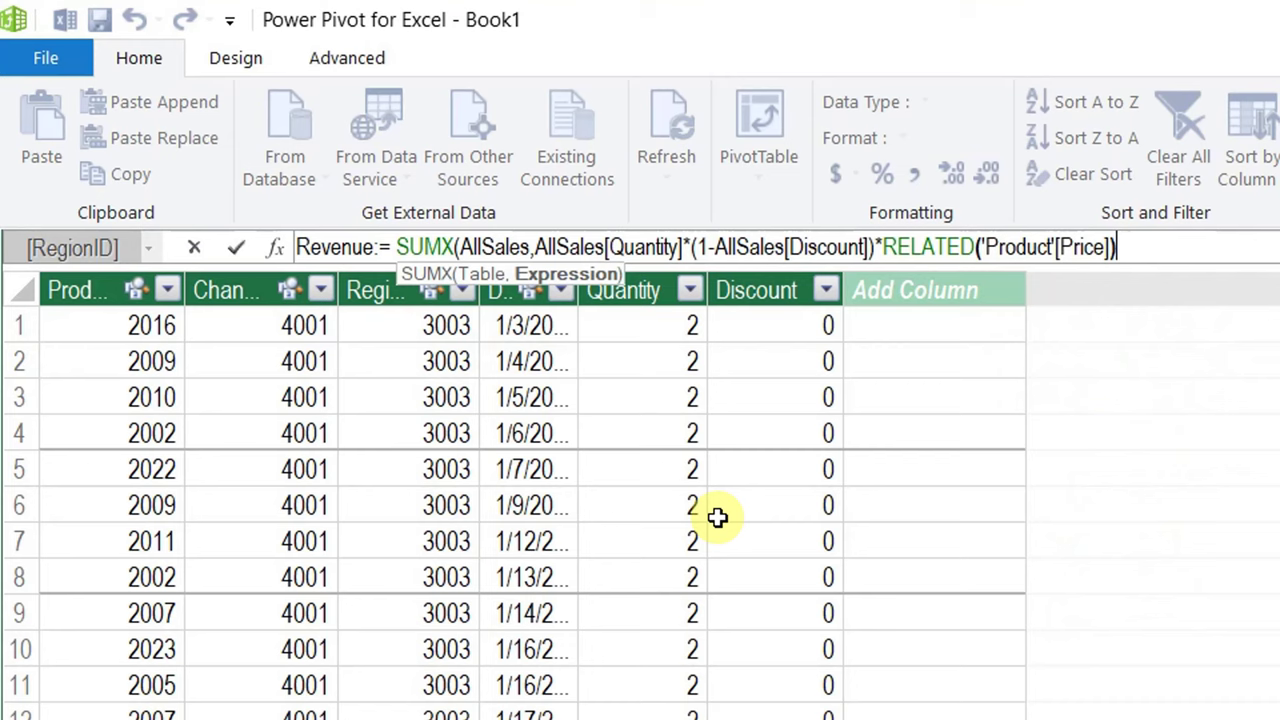
type("))")
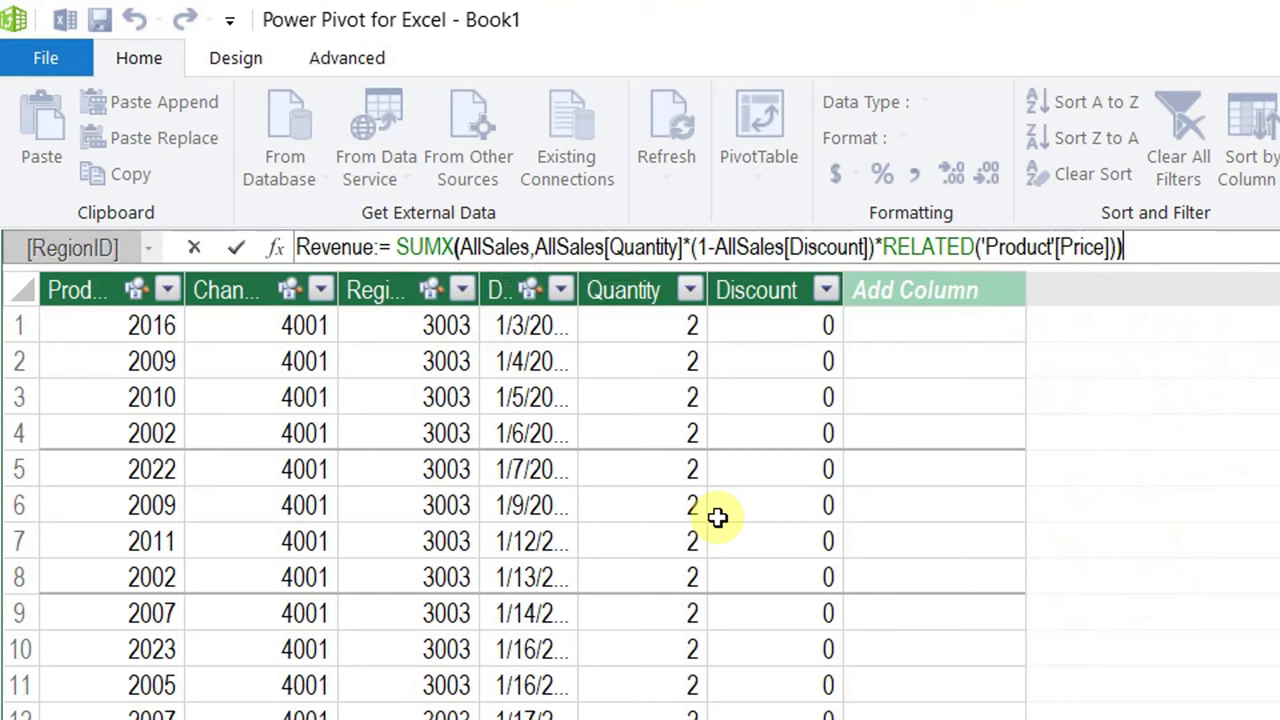
key("Return")
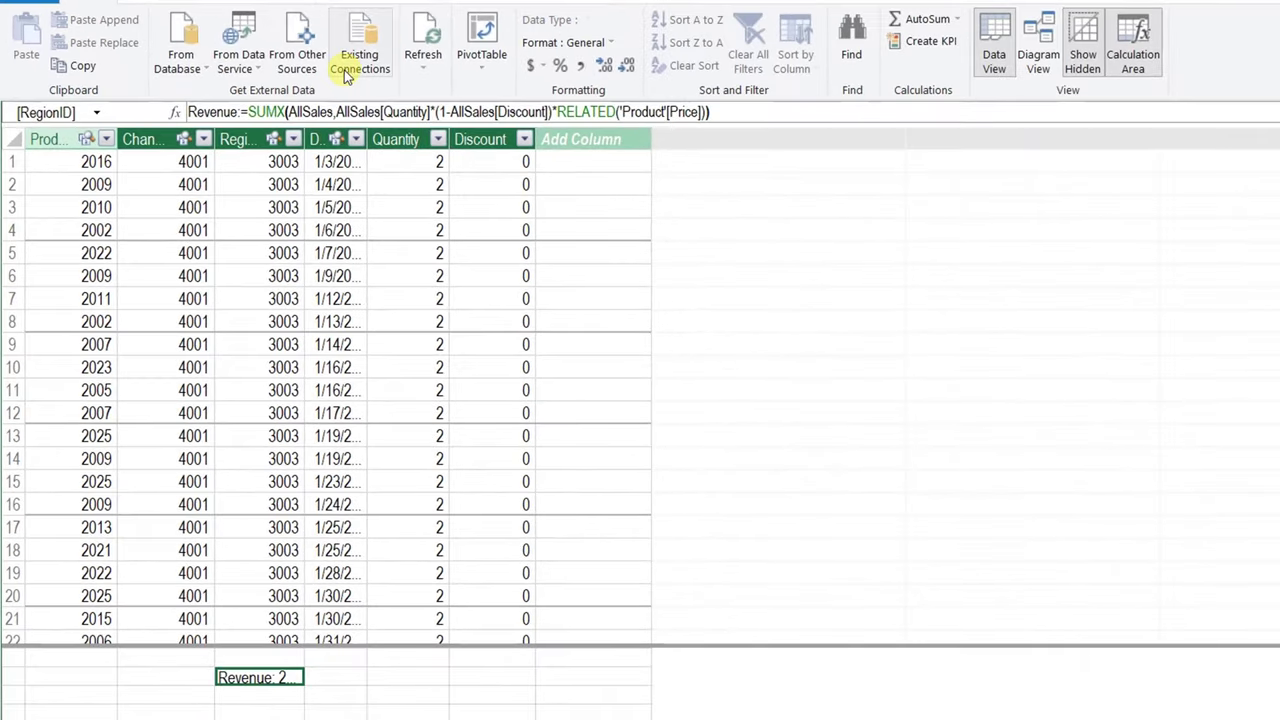
Widen the RegionID column and format Revenue as US-dollar currency with no decimals ($20,504,731)
left_click_drag(300, 150, 395, 150)
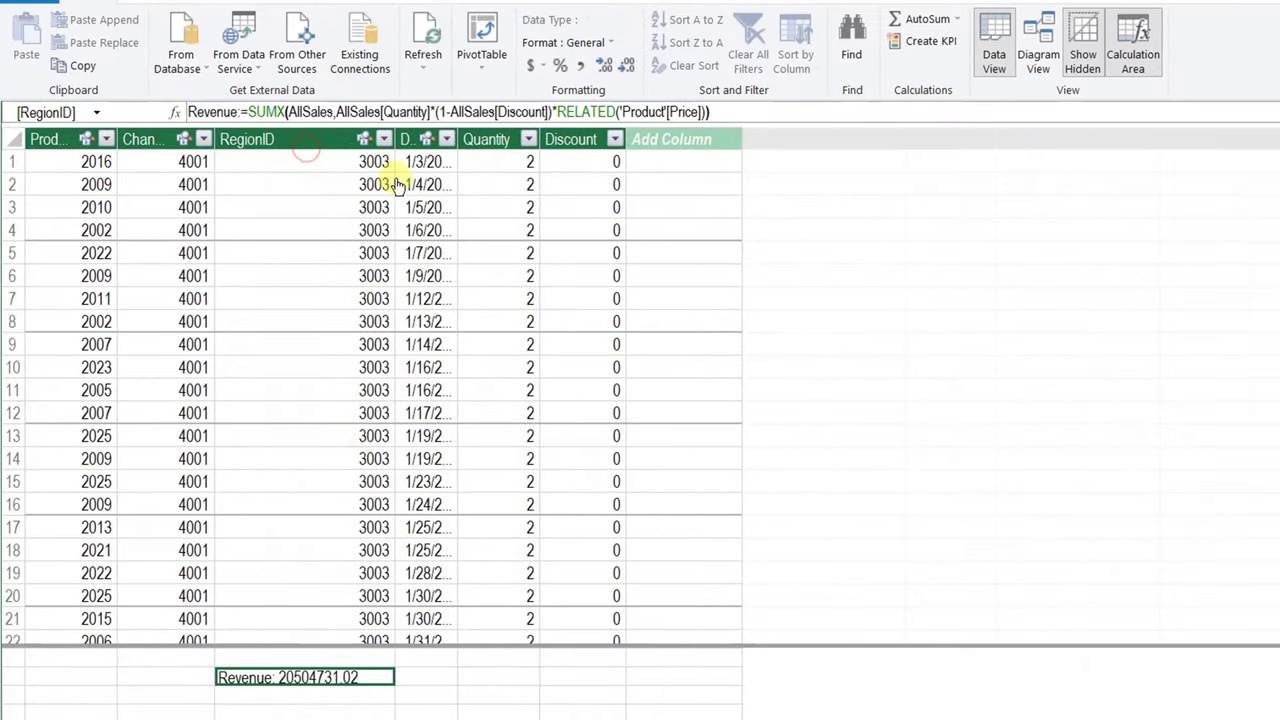
left_click(545, 68)
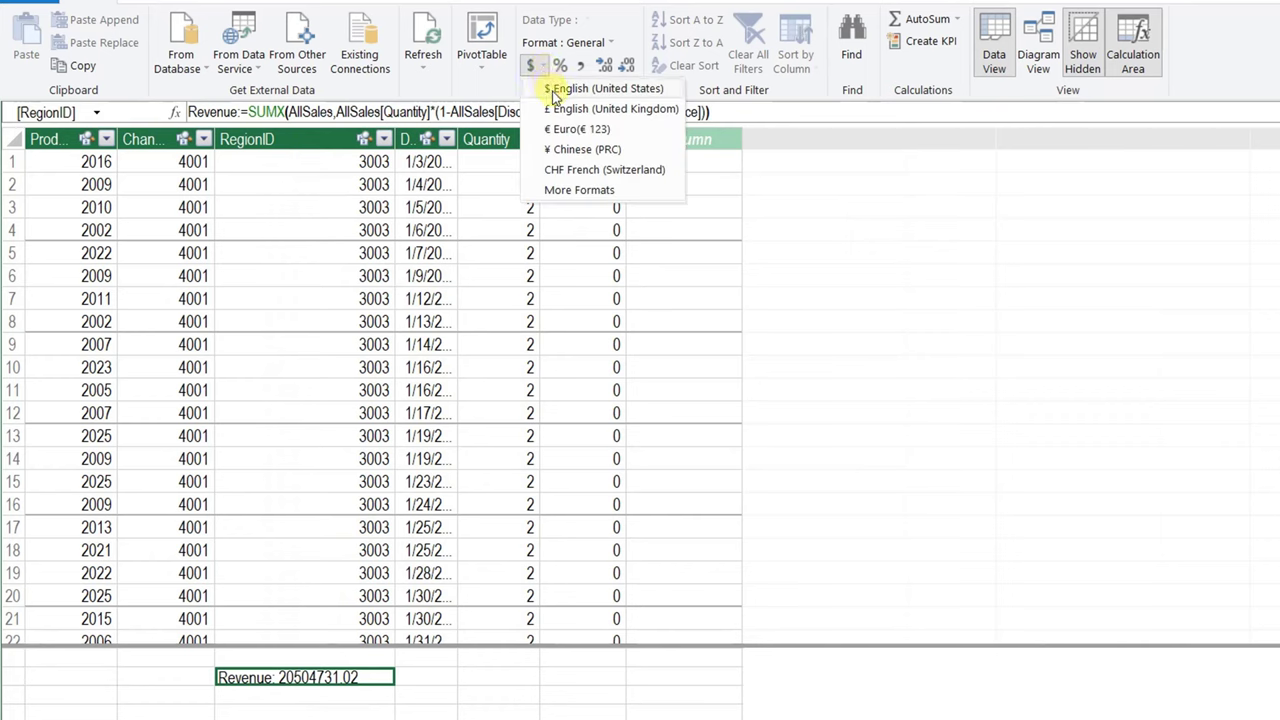
left_click(553, 92)
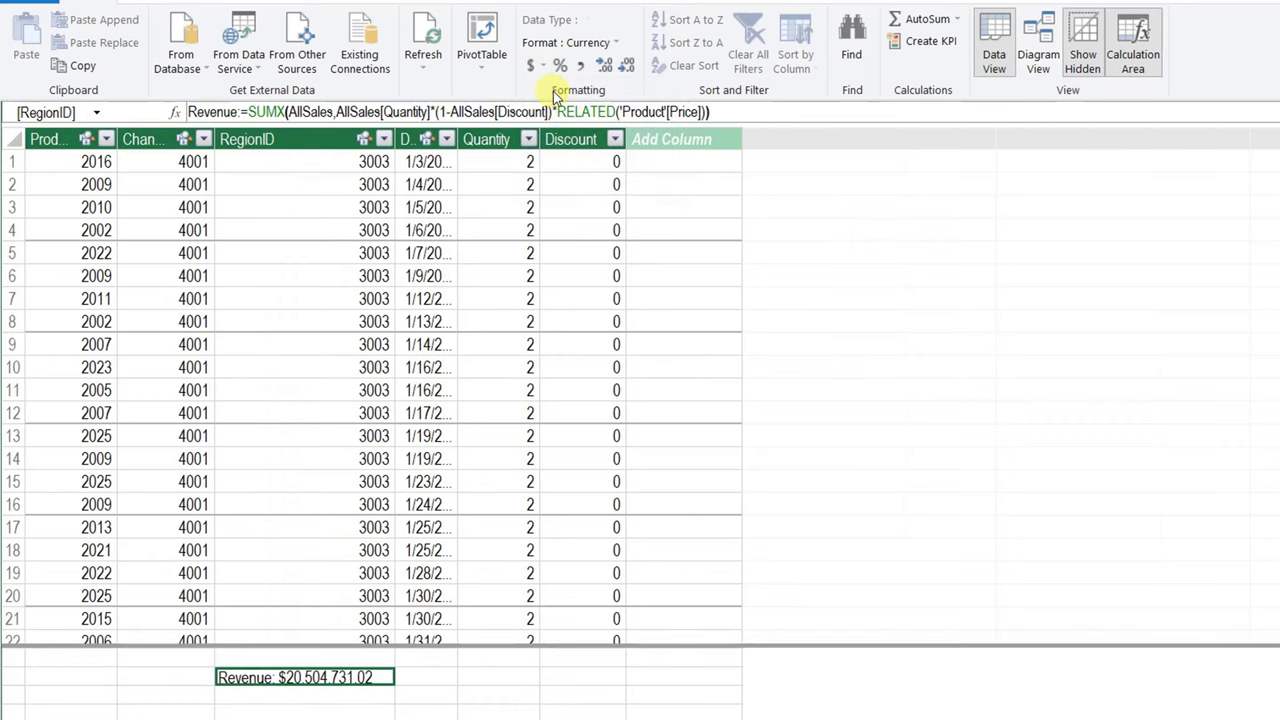
left_click(626, 70)
left_click(626, 70)
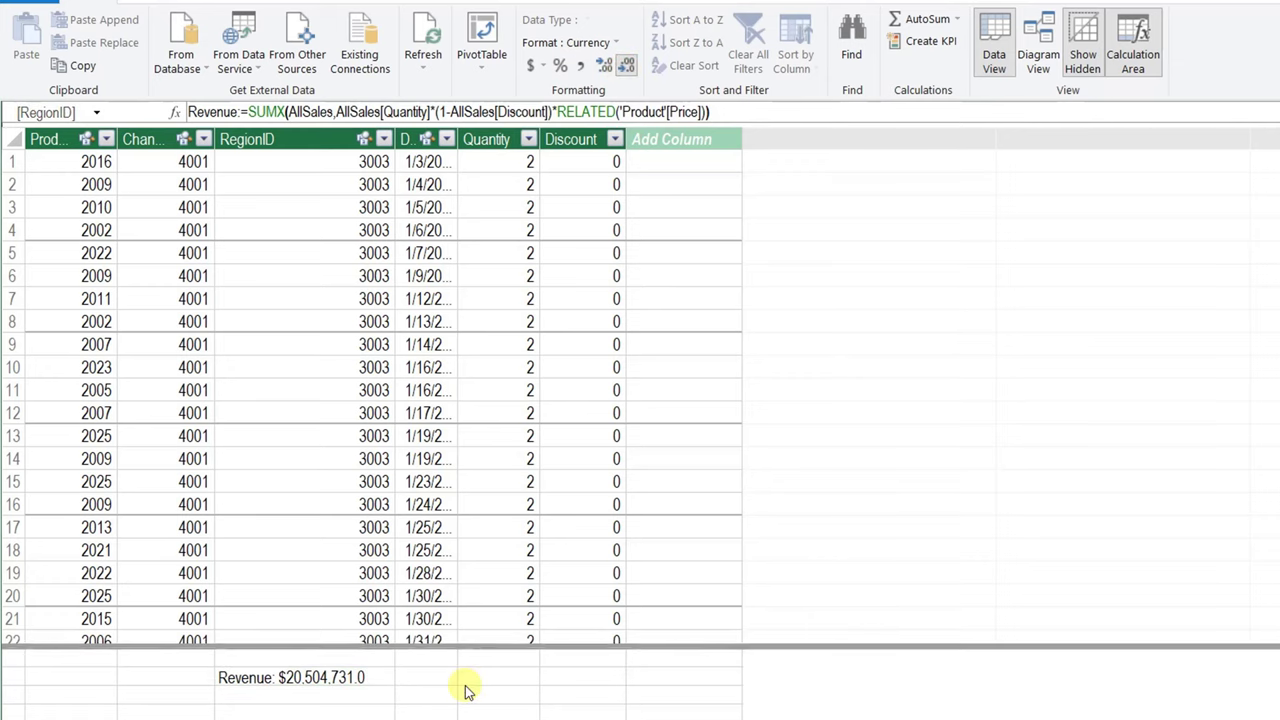
left_click(293, 706)
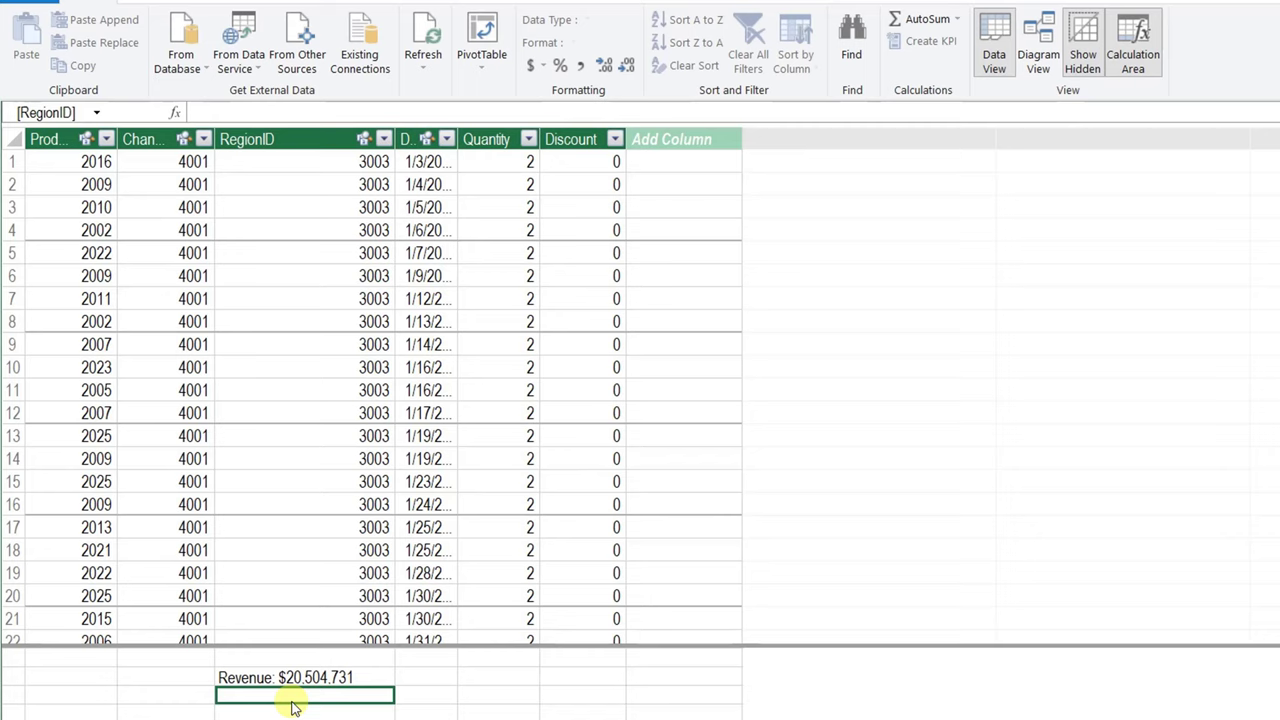
Add the measure Total Q:=SUM(AllSales[Quantity]) in the calculation area
type("Total Q:")
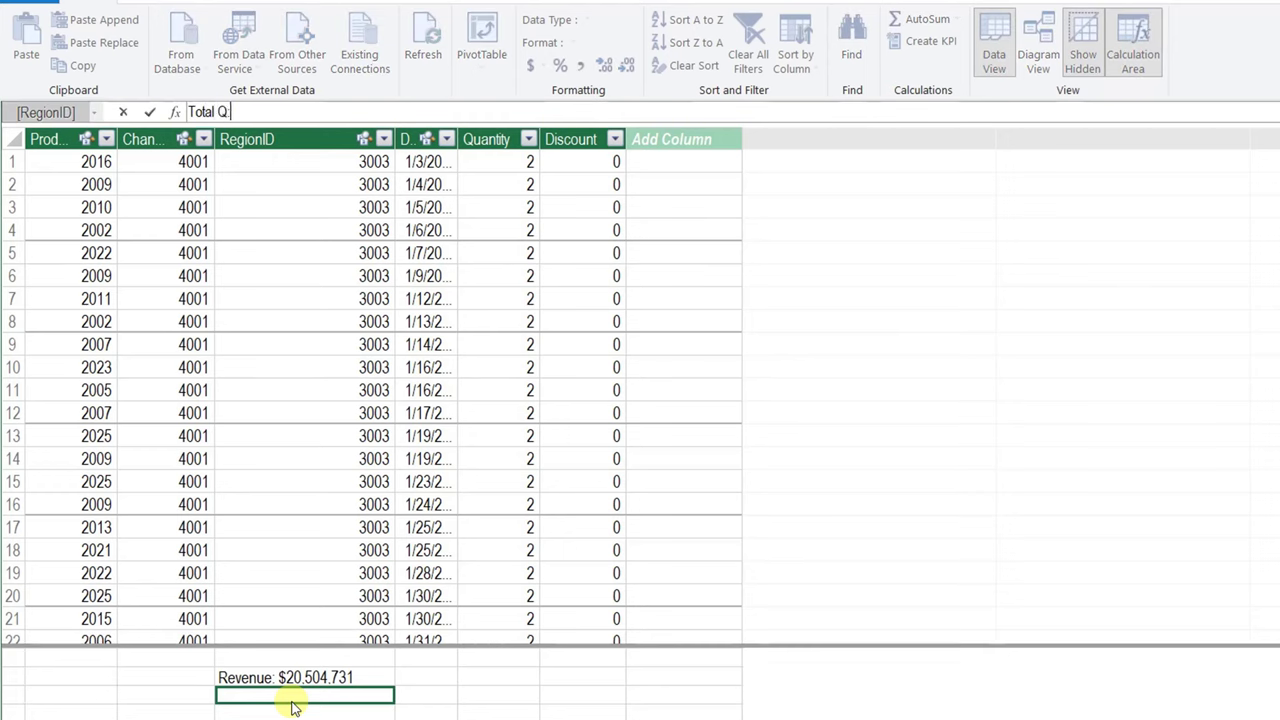
key("BackSpace")
type("SUM(")
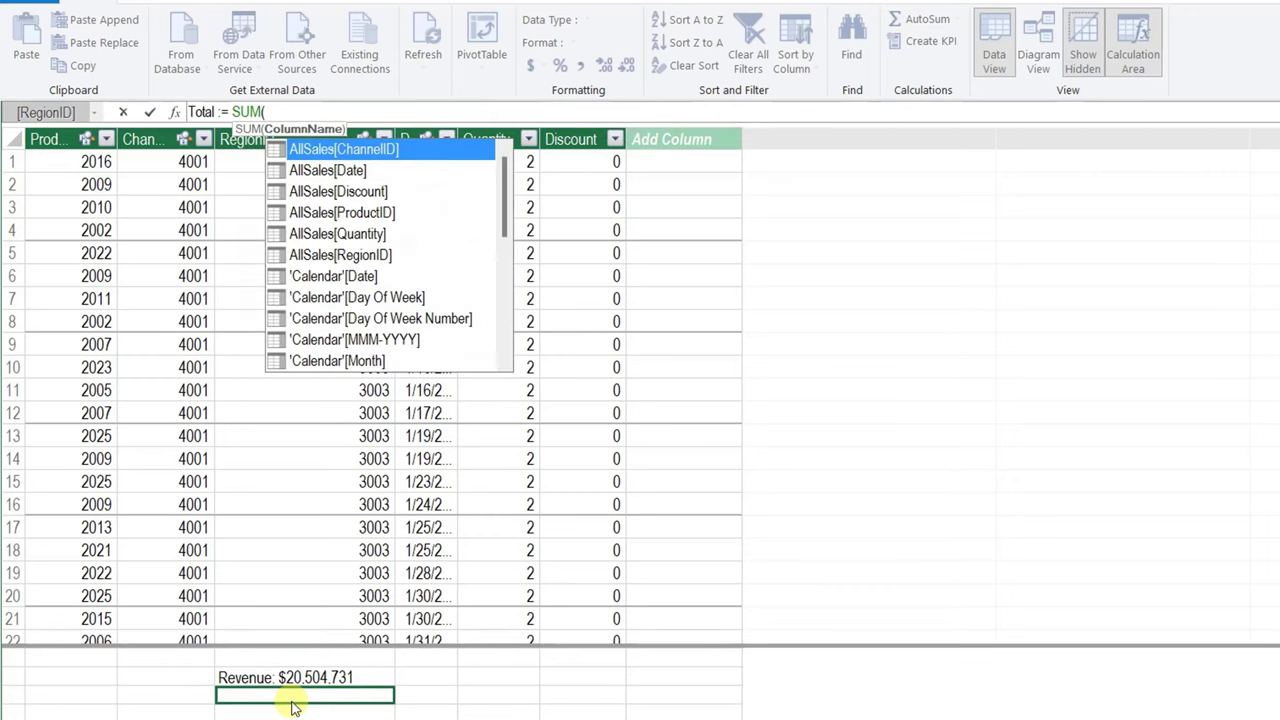
key("Down")
key("Down")
key("Down")
key("Down")
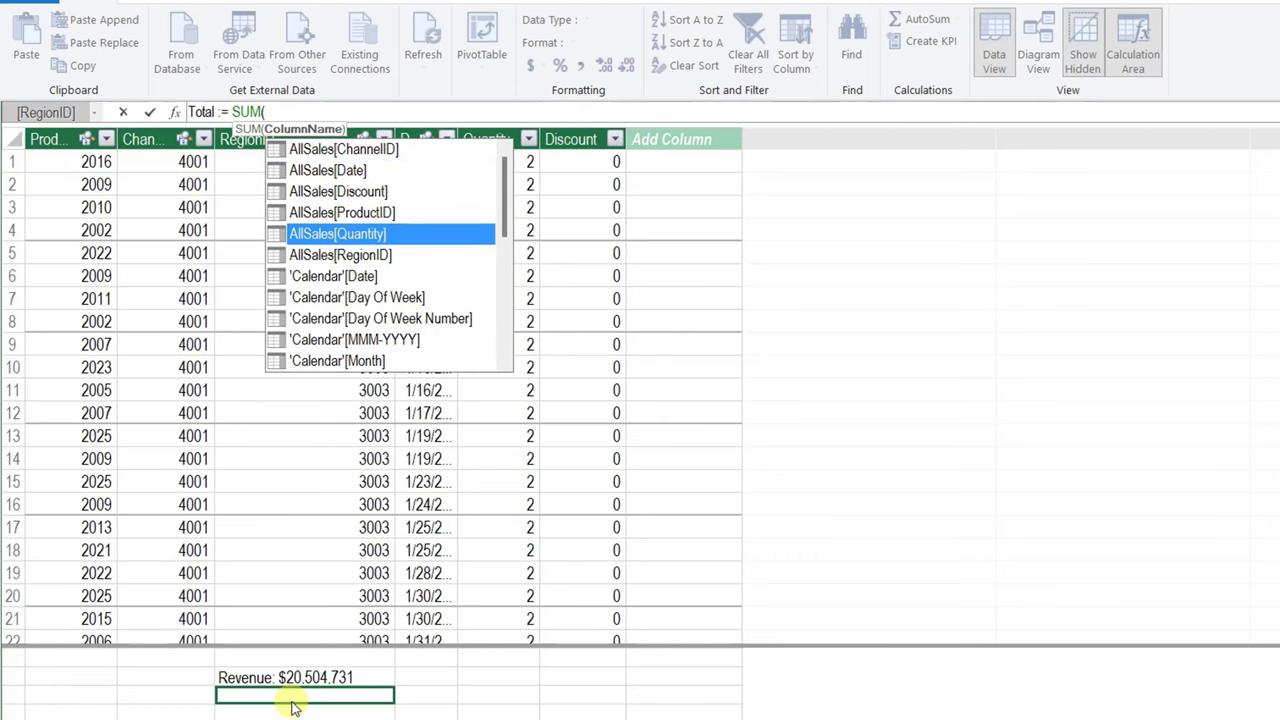
key("Tab")
type(")")
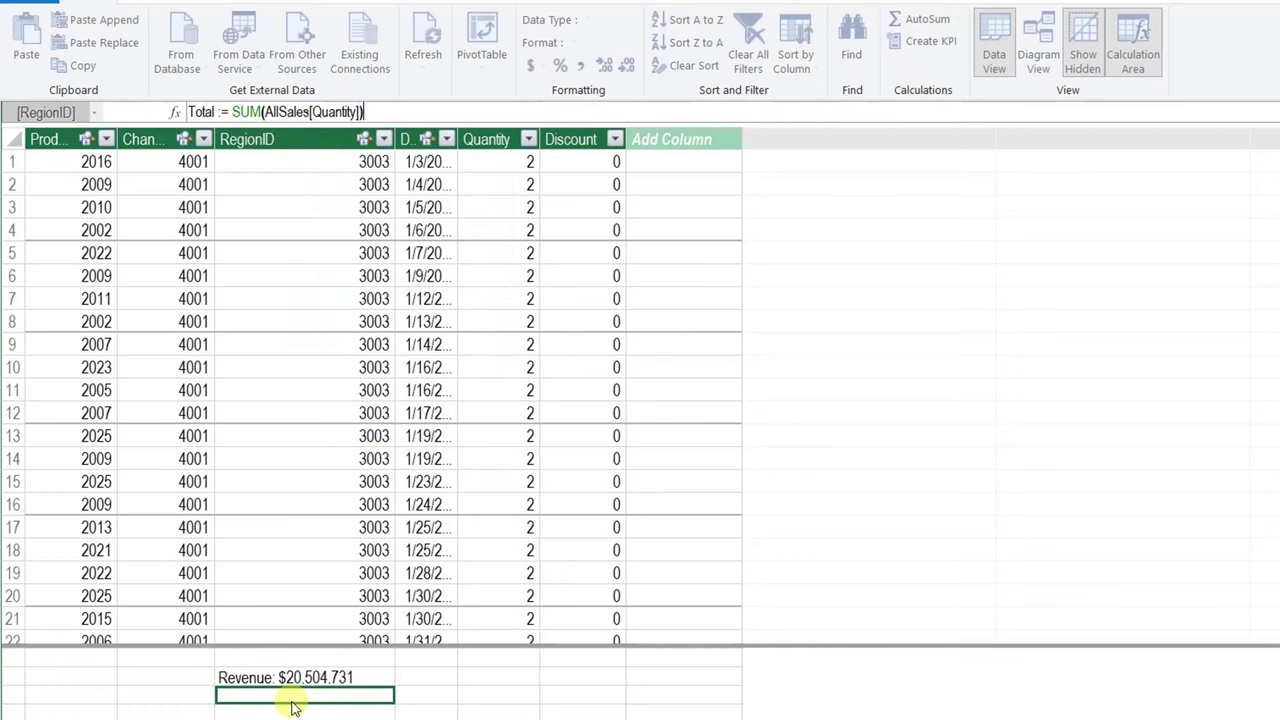
key("Return")
Format Total Q with thousands separators and one fewer decimal place
key("Up")
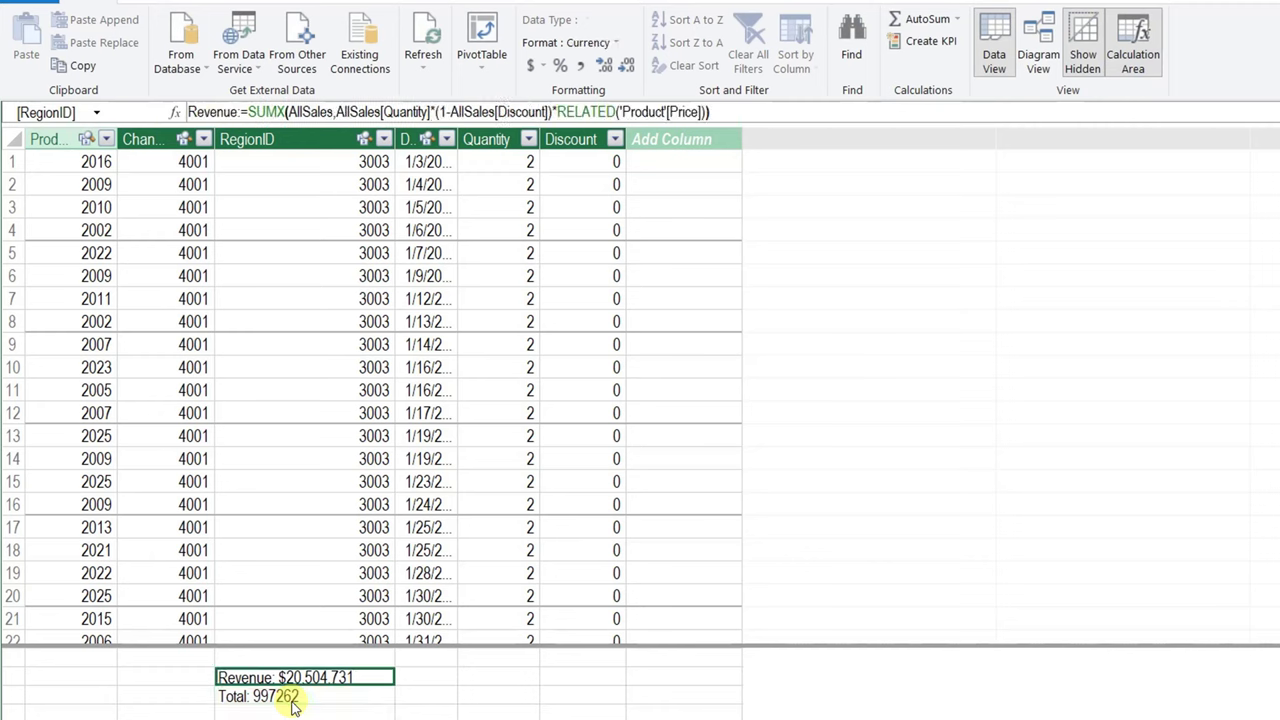
left_click(295, 706)
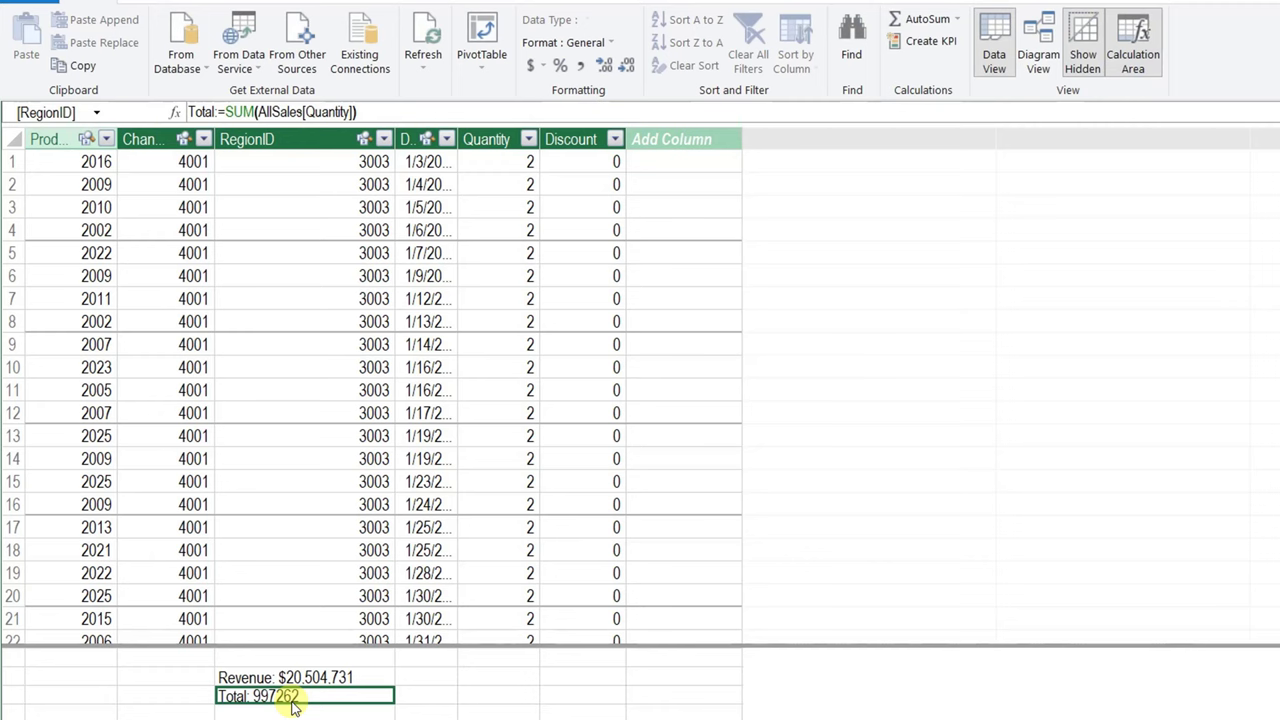
left_click(582, 68)
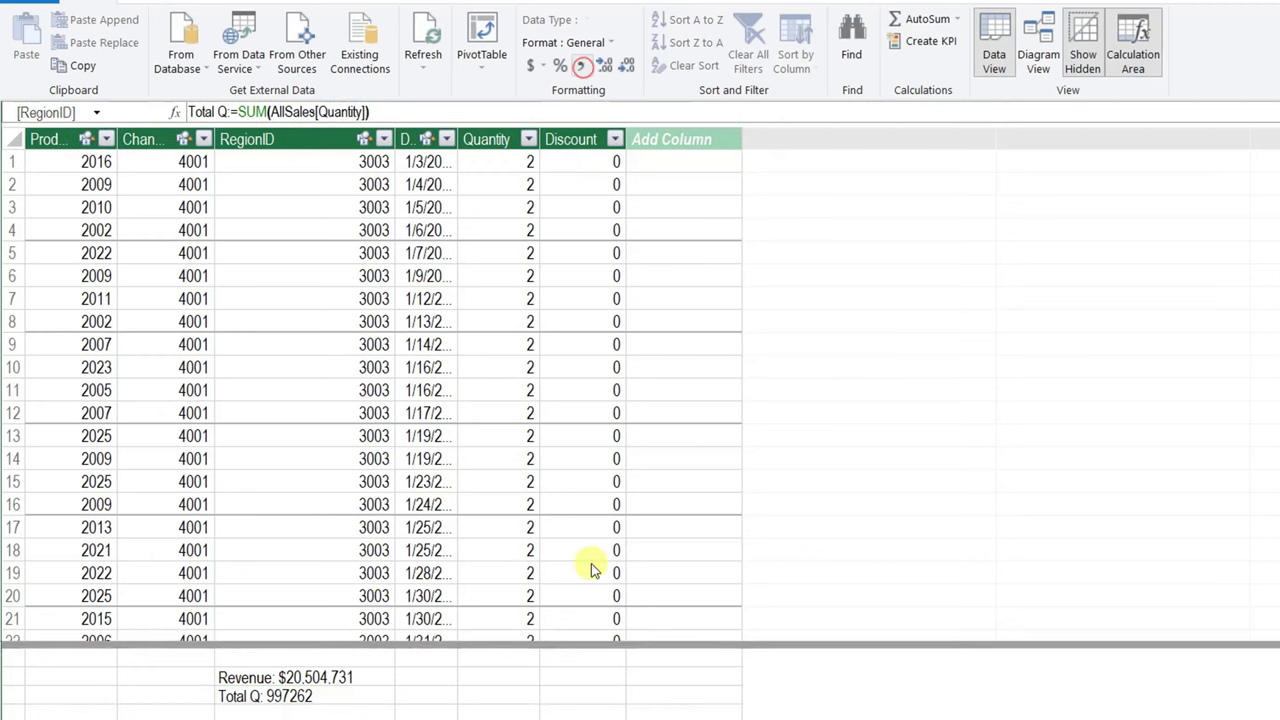
left_click(627, 68)
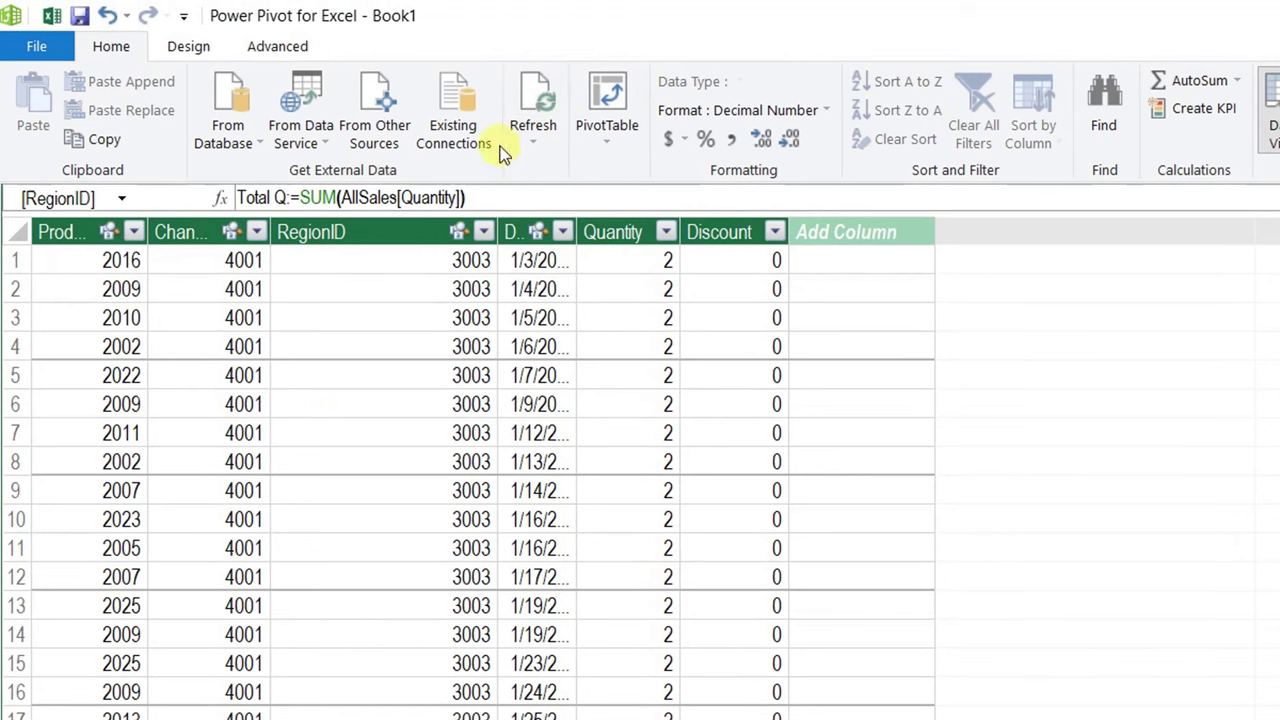
Insert a data-model PivotTable onto the existing worksheet at Sheet1 A1
left_click(605, 92)
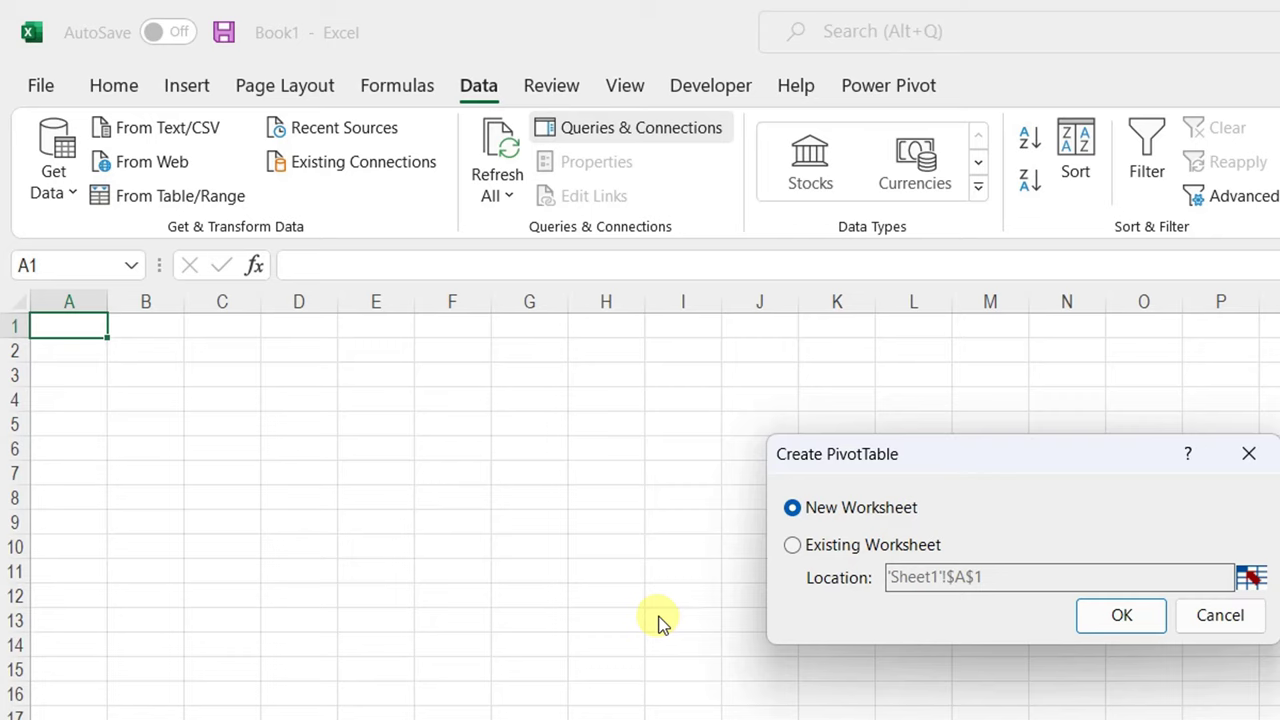
left_click(806, 546)
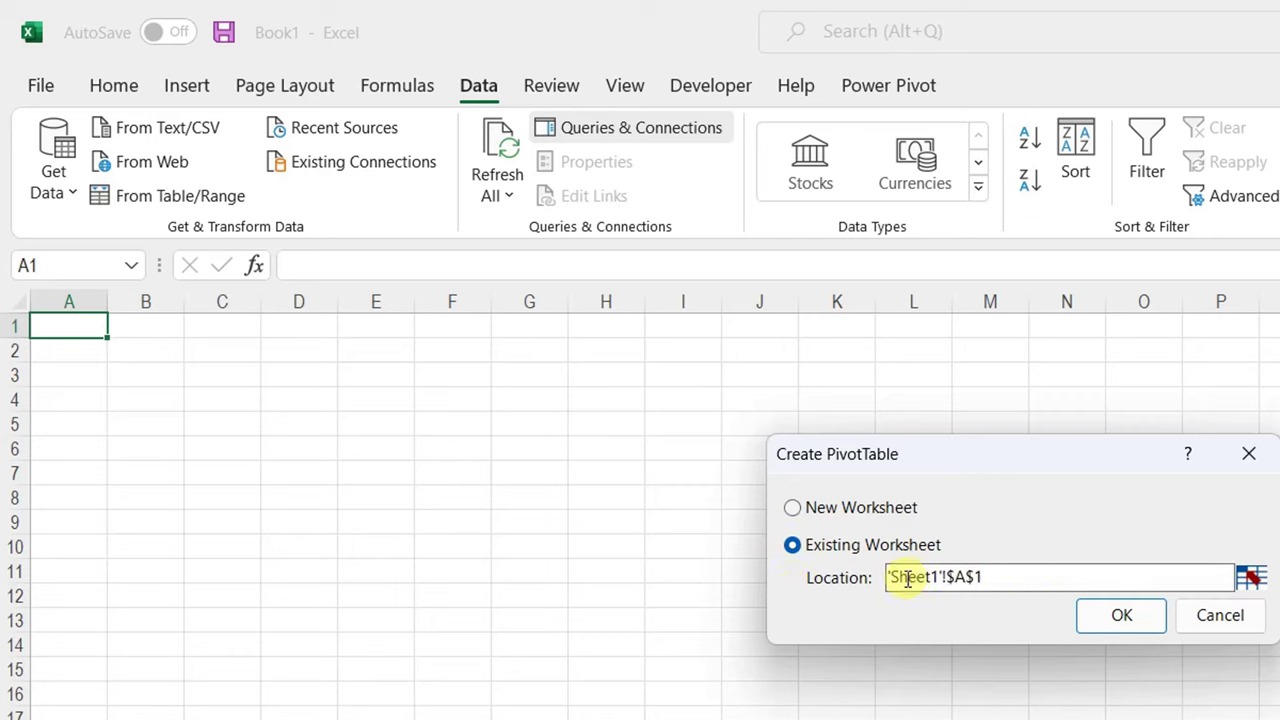
left_click(1122, 618)
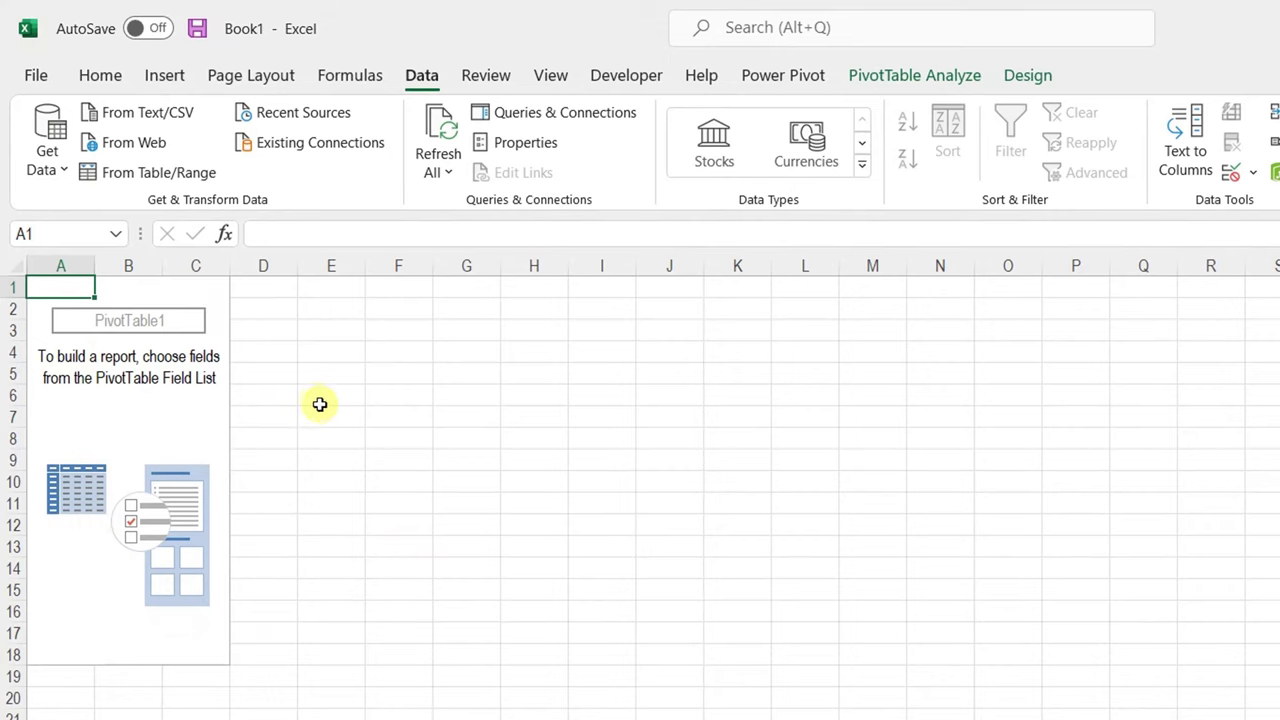
Name the PivotTable SalesReport
left_click(925, 77)
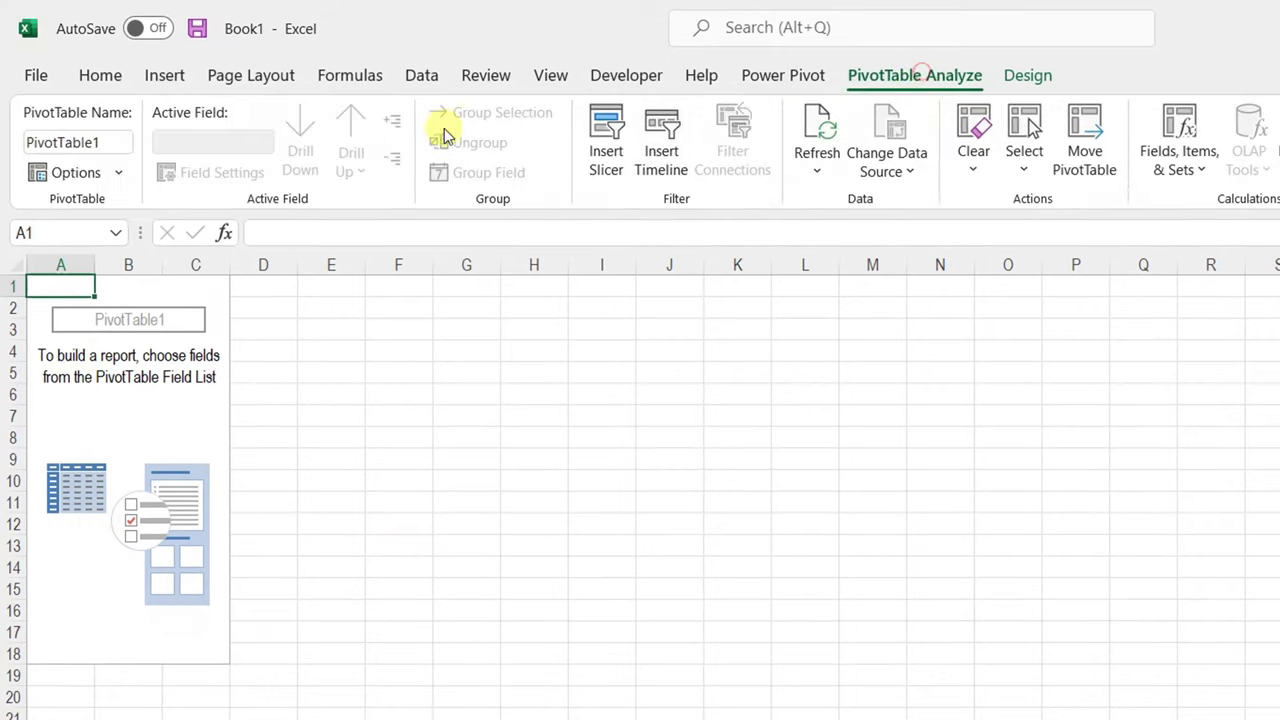
left_click(88, 142)
type("Sale")
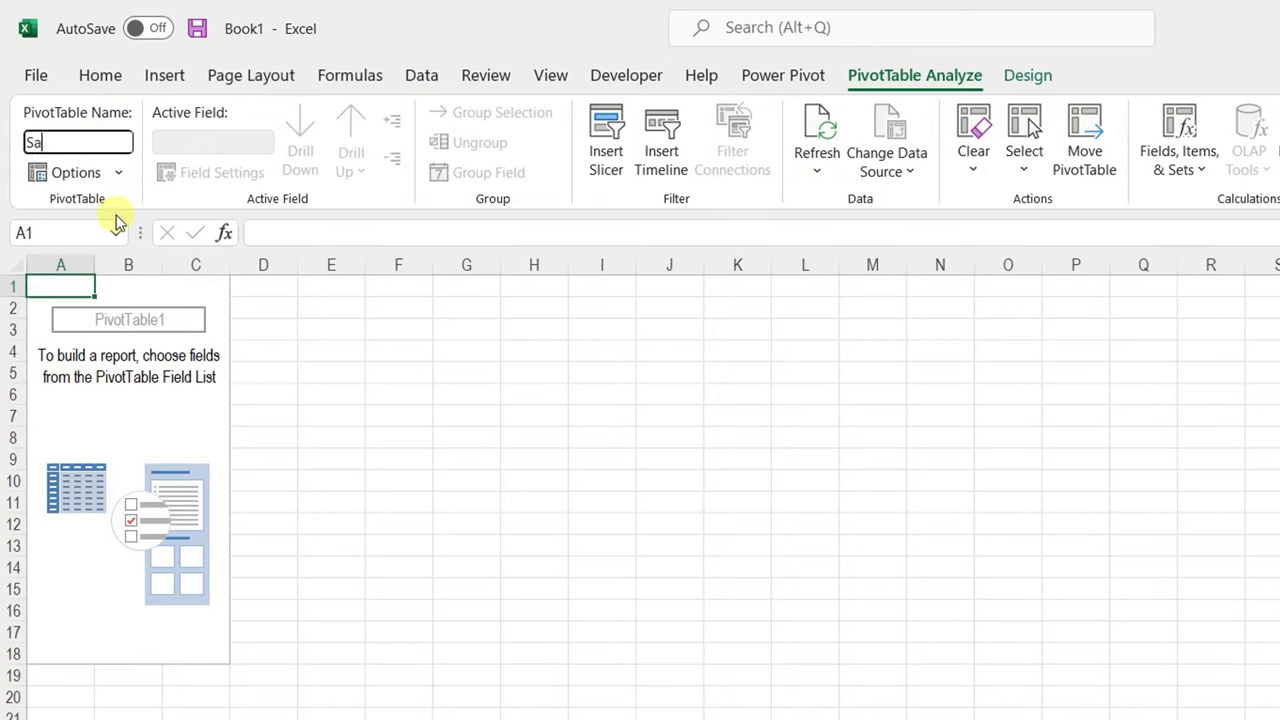
type("sReport")
key("Return")
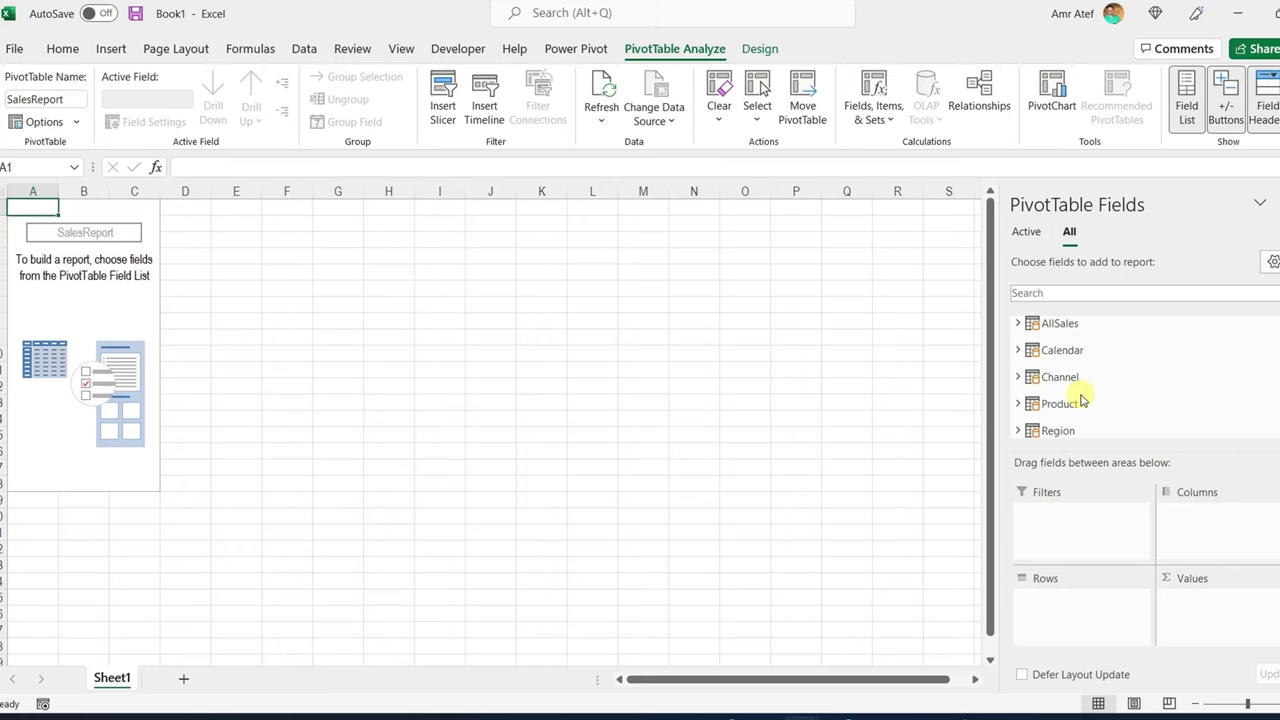
Put AllSales Revenue in Values and Product Category in Rows, totalling $20,504,731
left_click(1017, 323)
scroll(1030, 345, "down", 4)
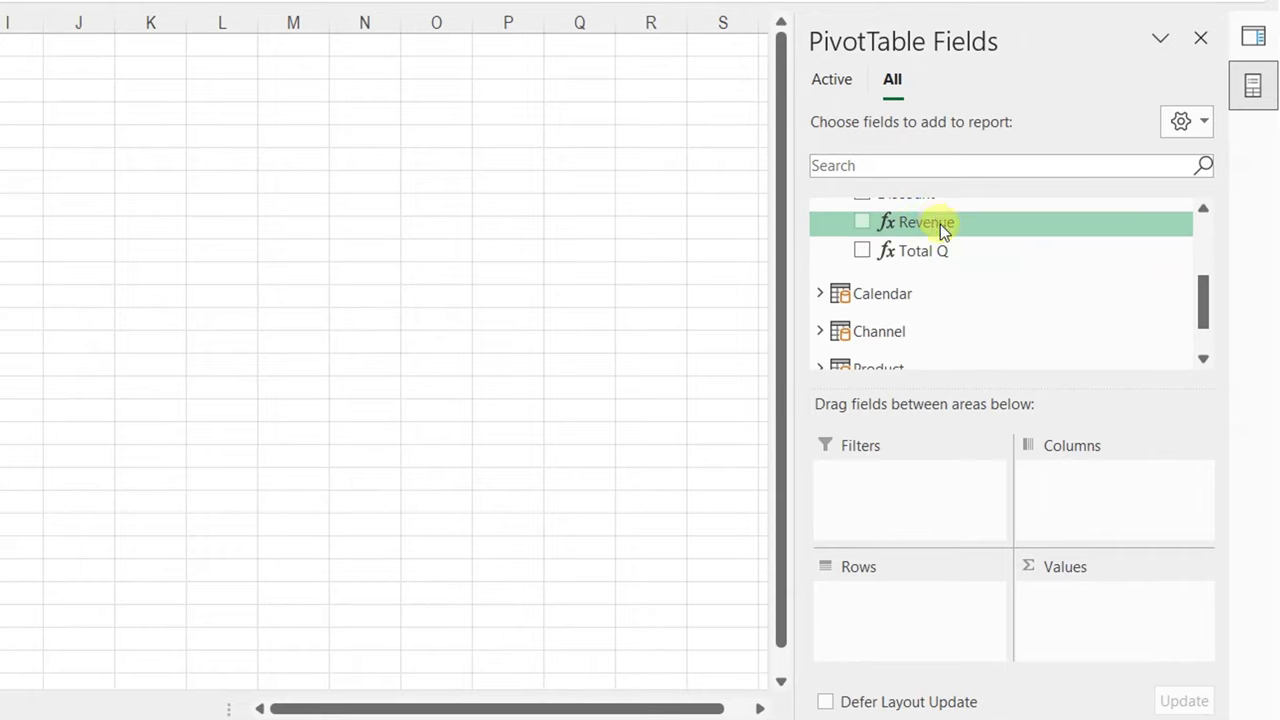
left_click_drag(937, 222, 1154, 609)
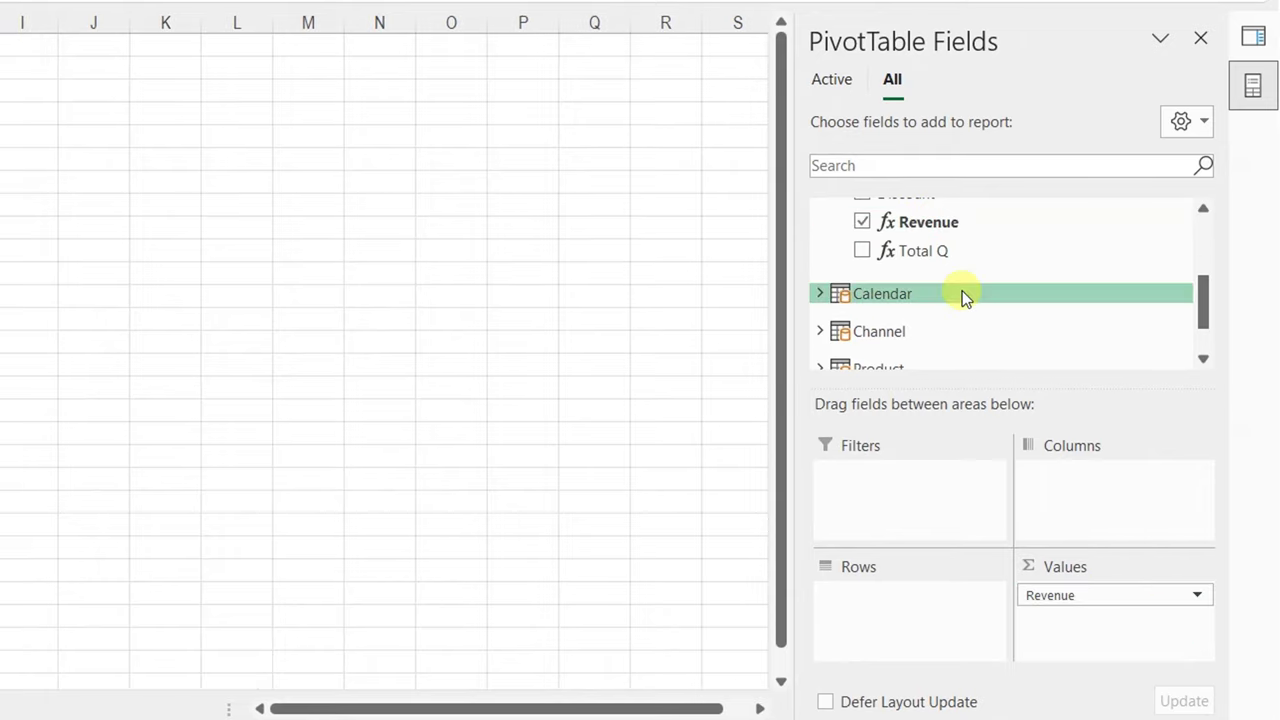
scroll(965, 292, "down", 1)
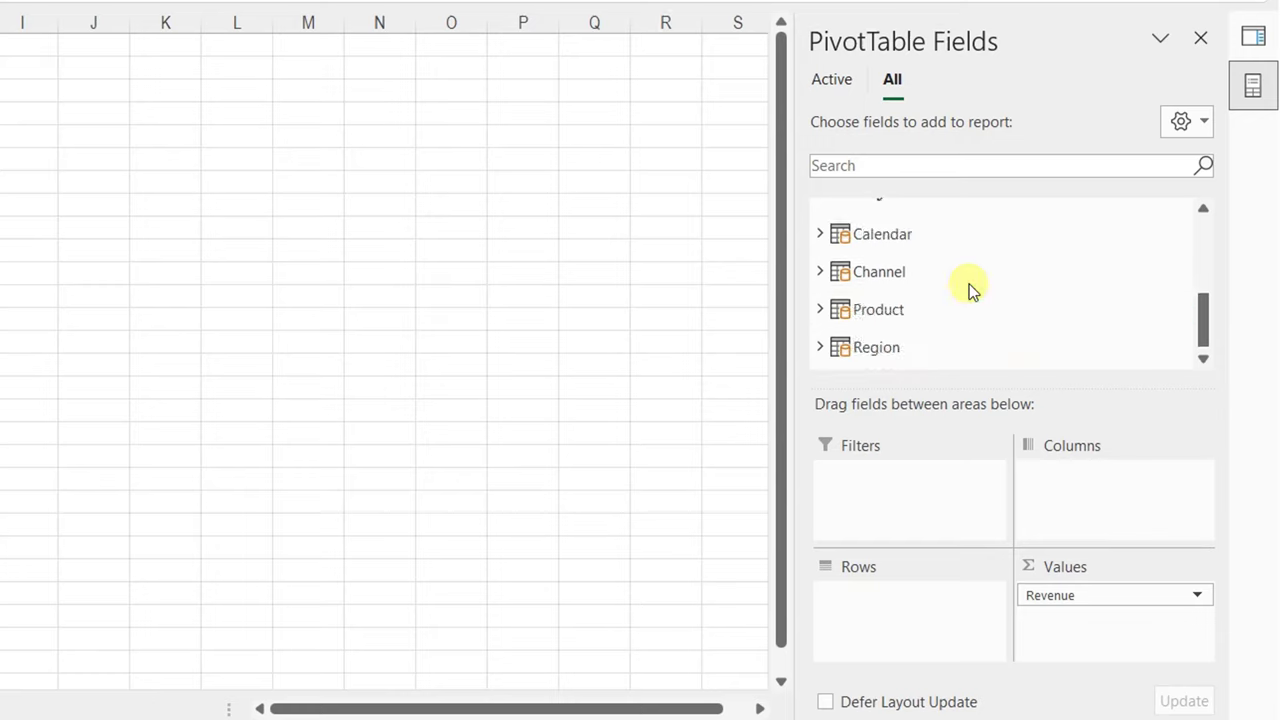
left_click(820, 310)
scroll(997, 277, "down", 1)
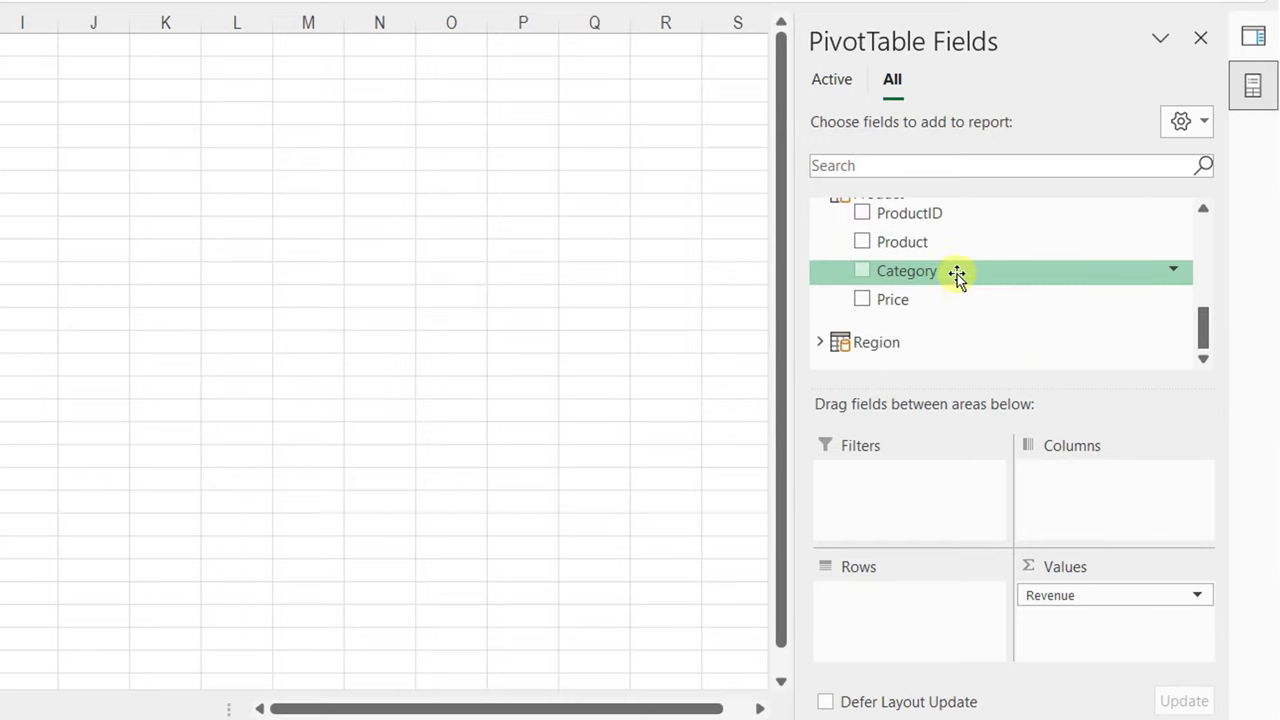
left_click_drag(957, 276, 925, 597)
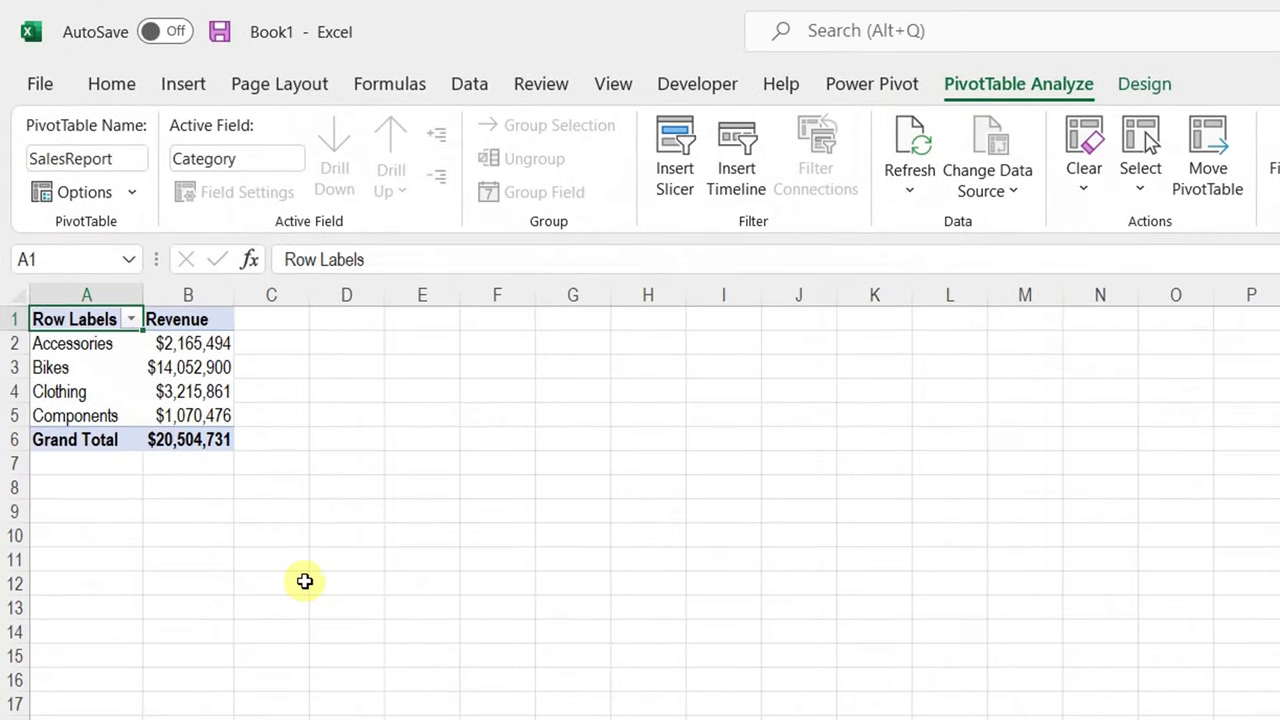
left_click(200, 440)
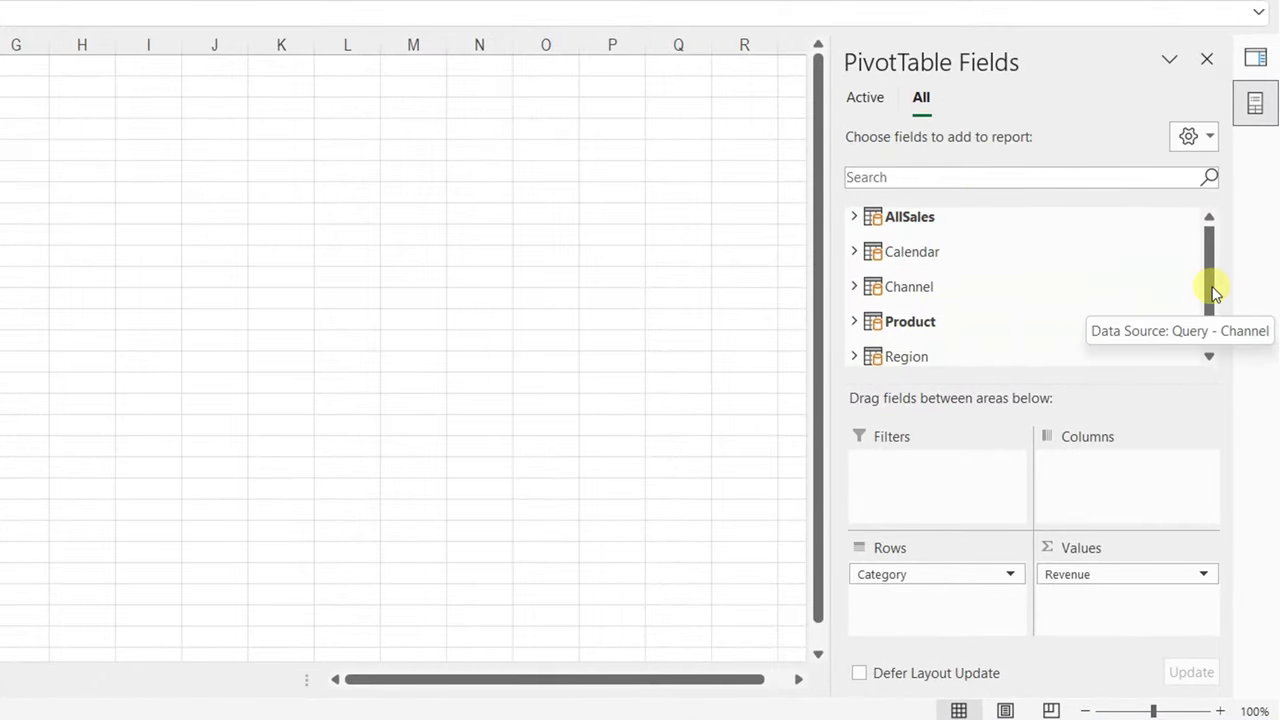
Expand the AllSales, Calendar and Product field lists to review the available PivotTable fields
mouse_move(1211, 283)
left_mouse_down()
mouse_move(1211, 309)
mouse_move(1217, 268)
left_mouse_up()
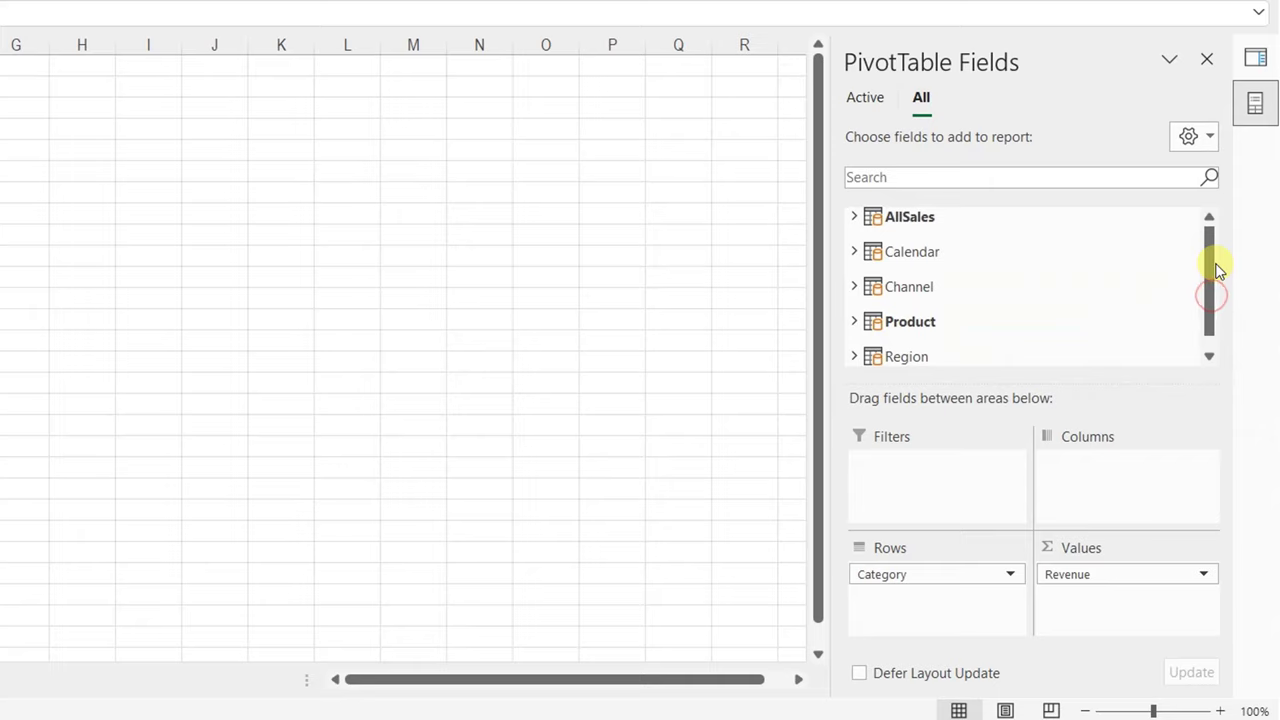
left_click(853, 218)
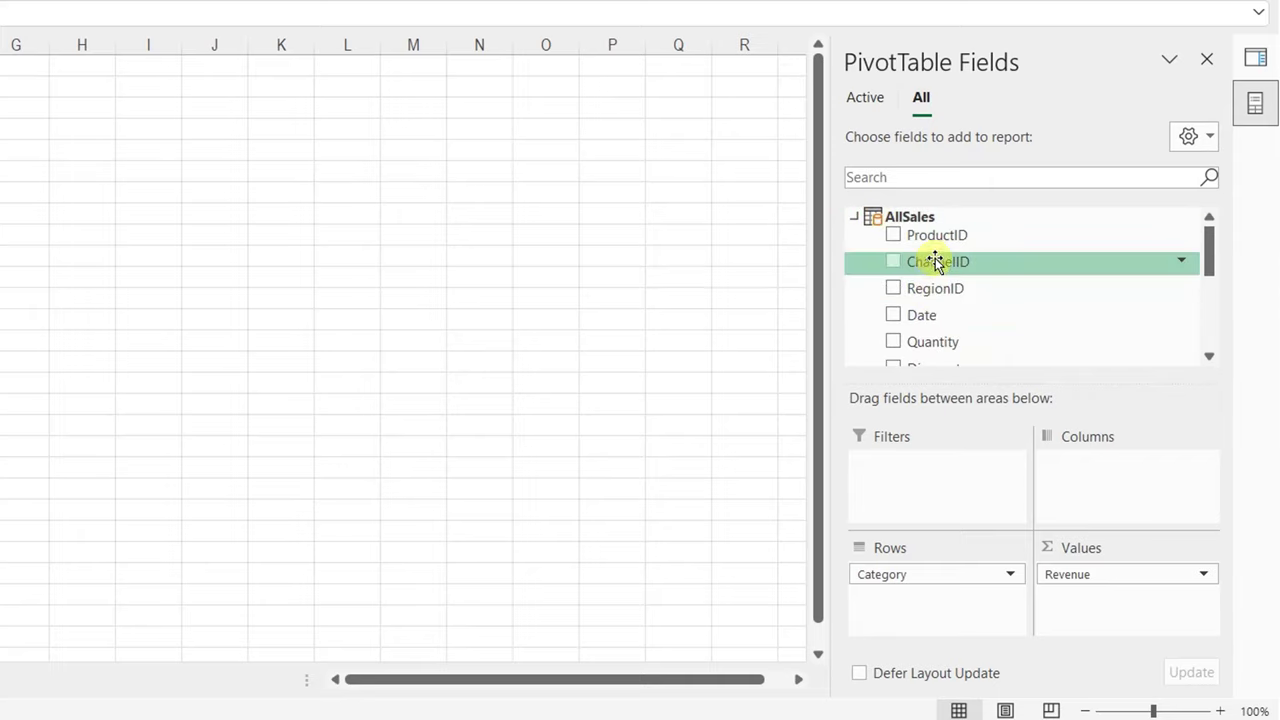
scroll(886, 297, "down", 5)
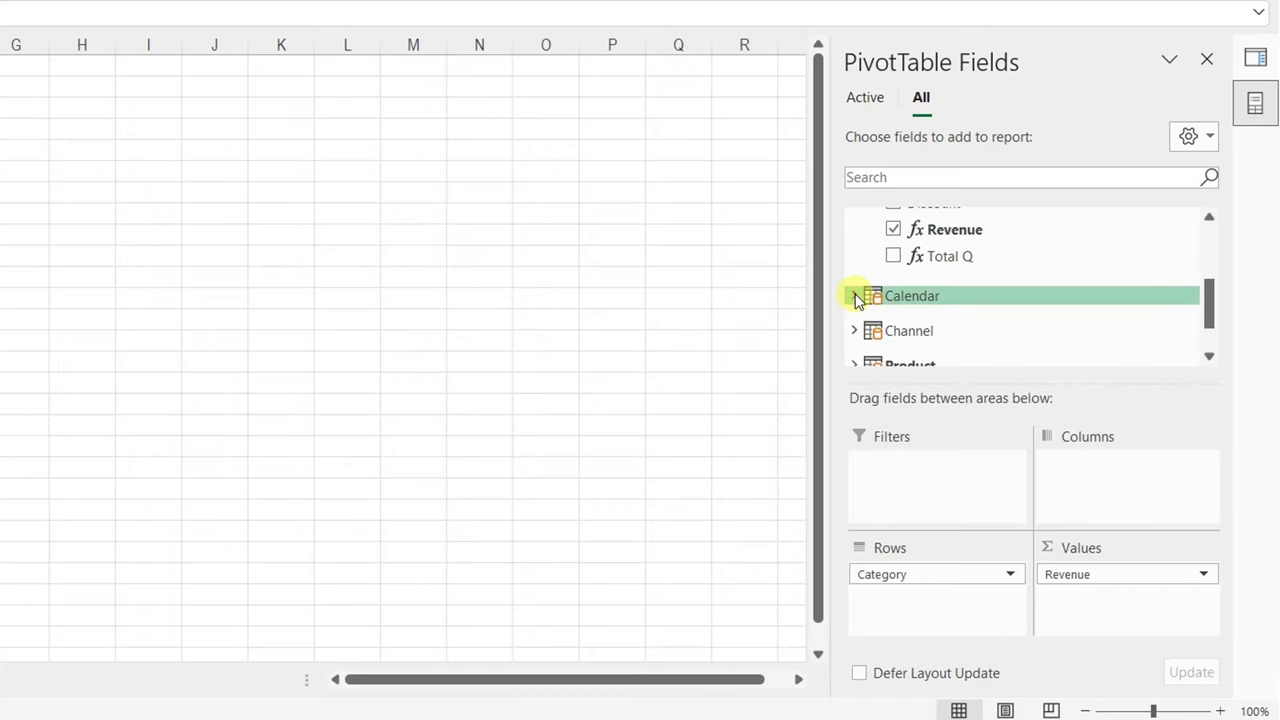
left_click(852, 293)
scroll(950, 240, "down", 1)
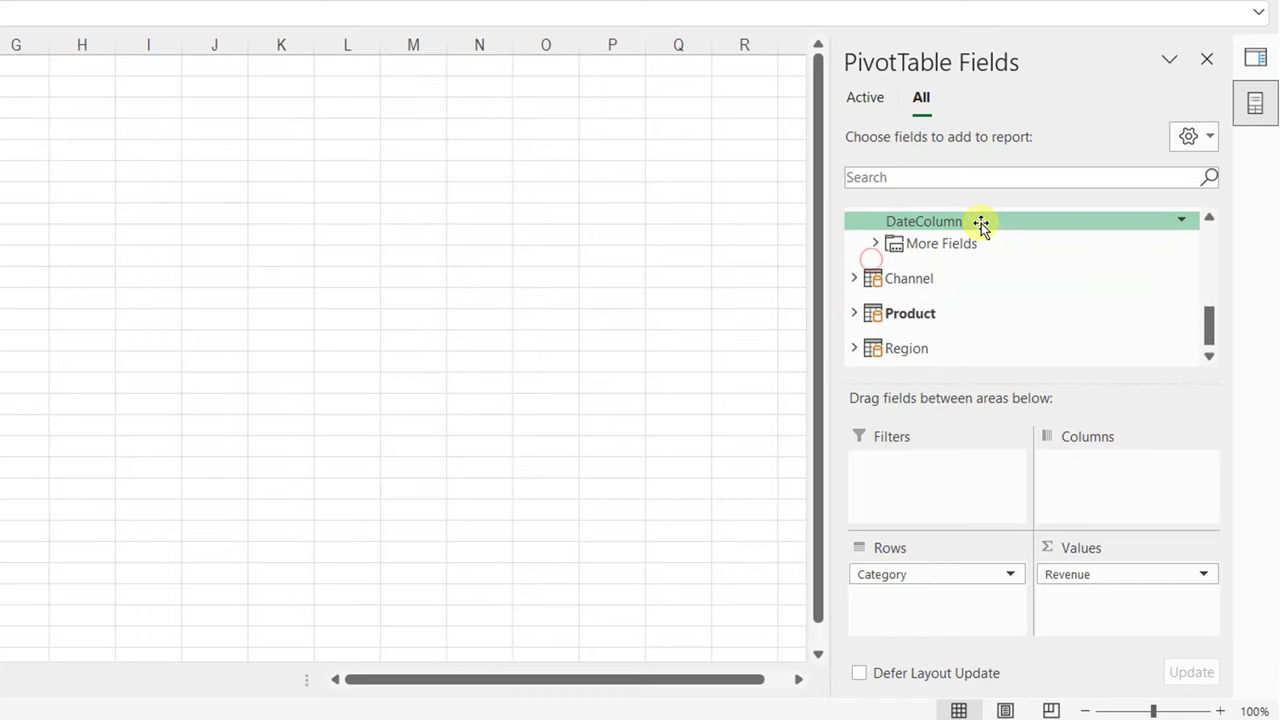
left_click(872, 244)
scroll(938, 235, "down", 3)
scroll(938, 240, "down", 1)
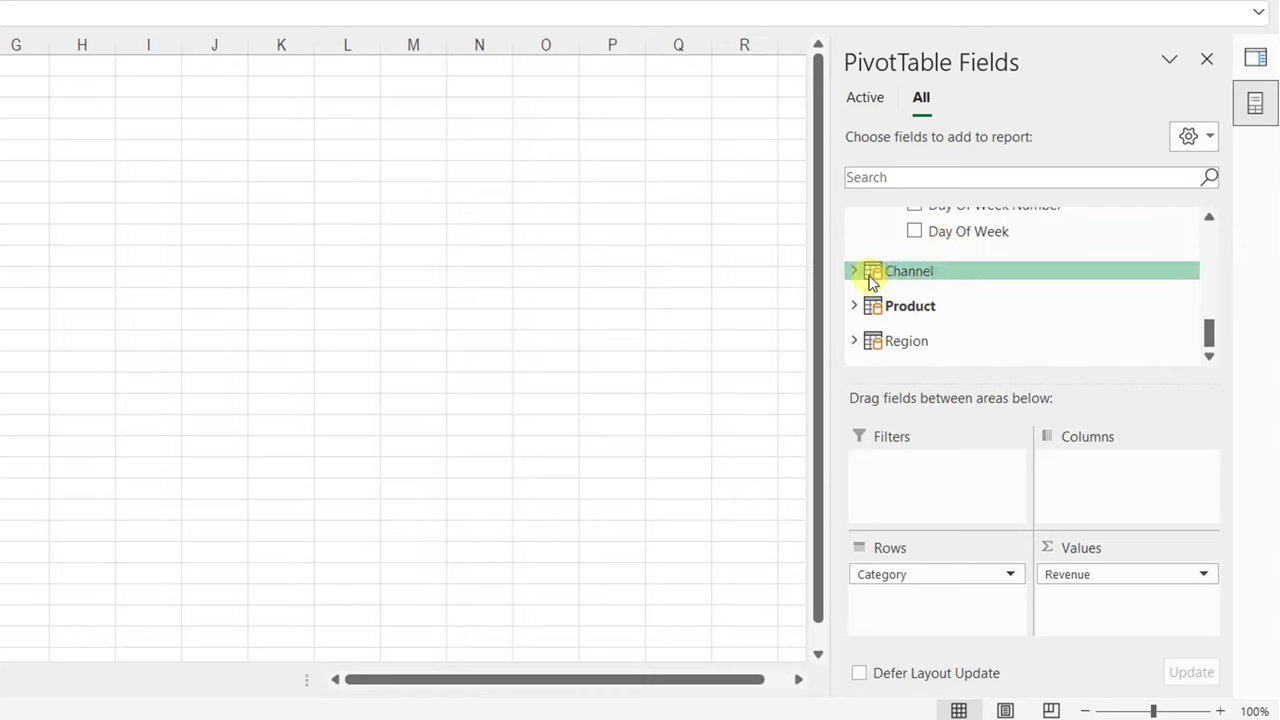
left_click(853, 303)
scroll(900, 295, "down", 2)
scroll(962, 277, "up", 8)
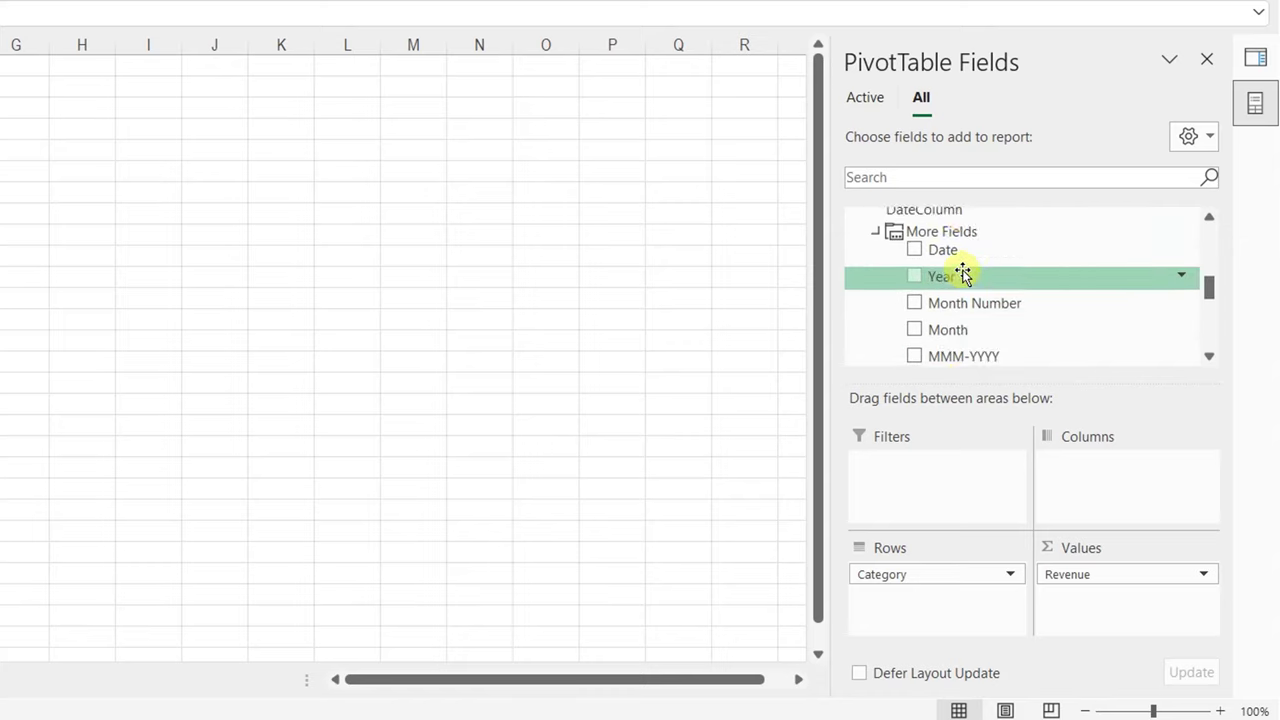
scroll(962, 270, "down", 1)
scroll(962, 270, "up", 5)
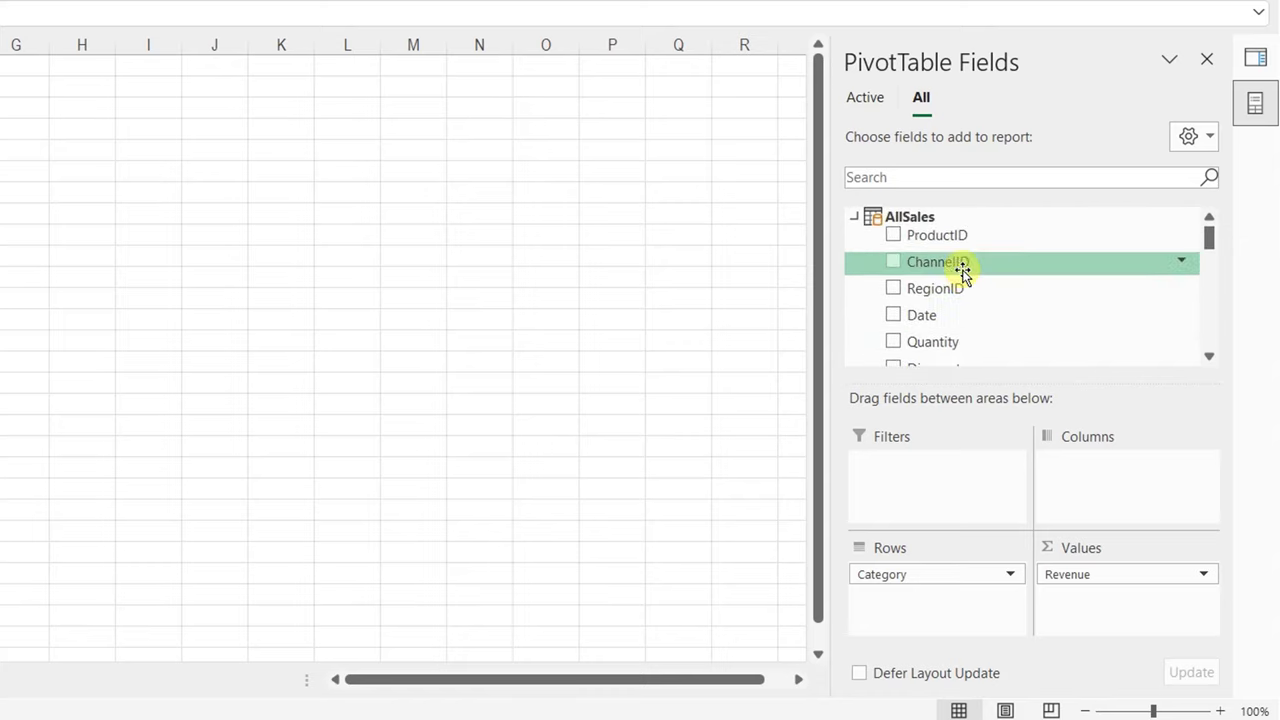
scroll(962, 270, "down", 2)
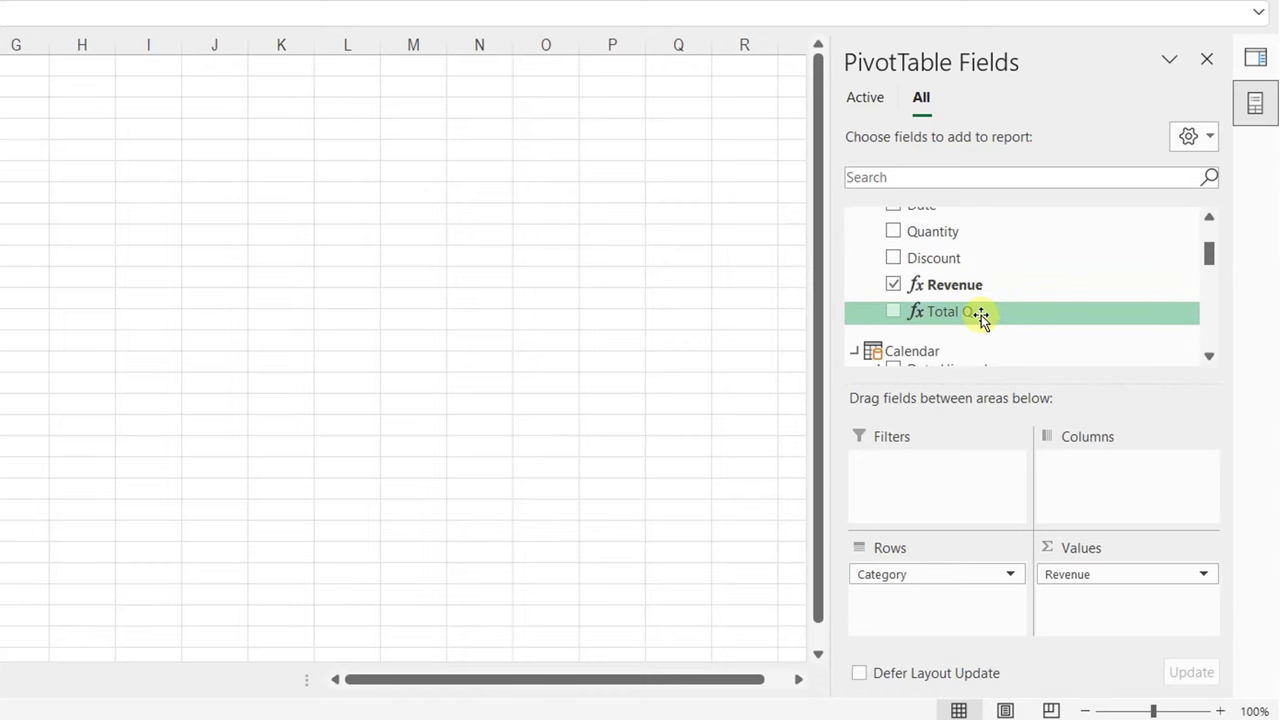
scroll(1005, 280, "up", 2)
scroll(1012, 256, "down", 2)
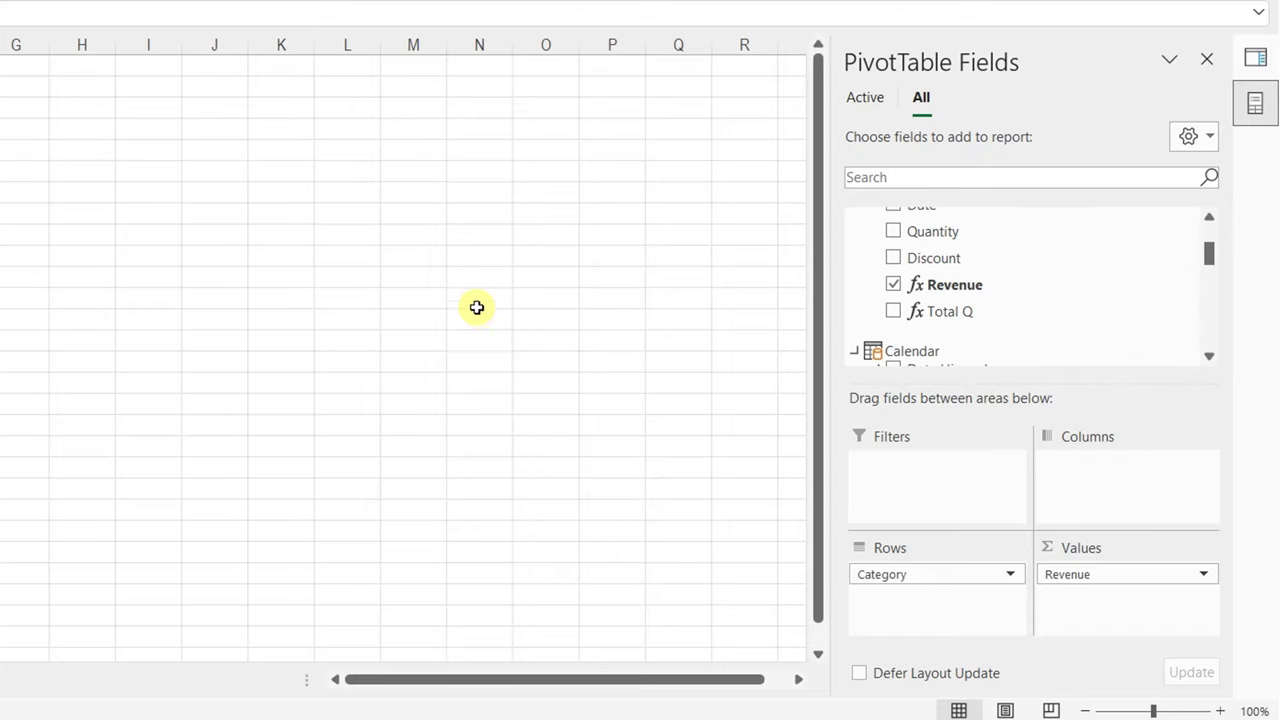
In Power Pivot, hide the AllSales columns ProductID through Discount from client tools
mouse_move(571, 719)
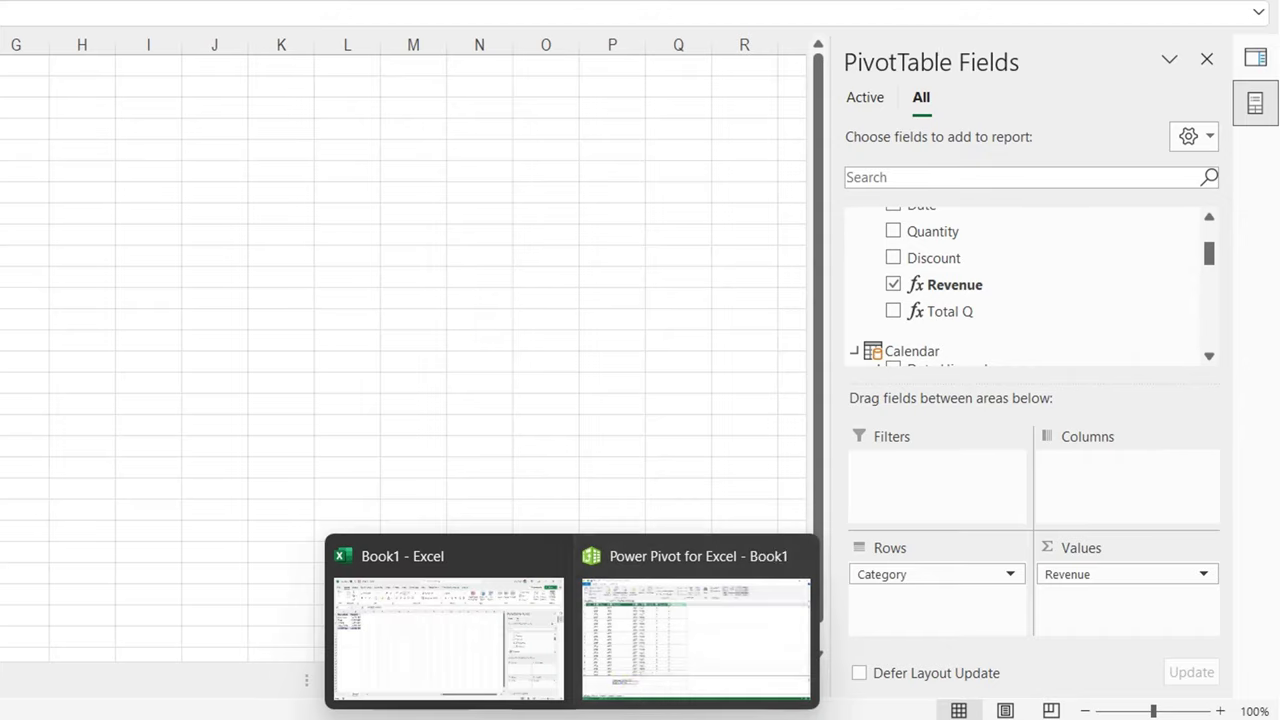
left_click(660, 680)
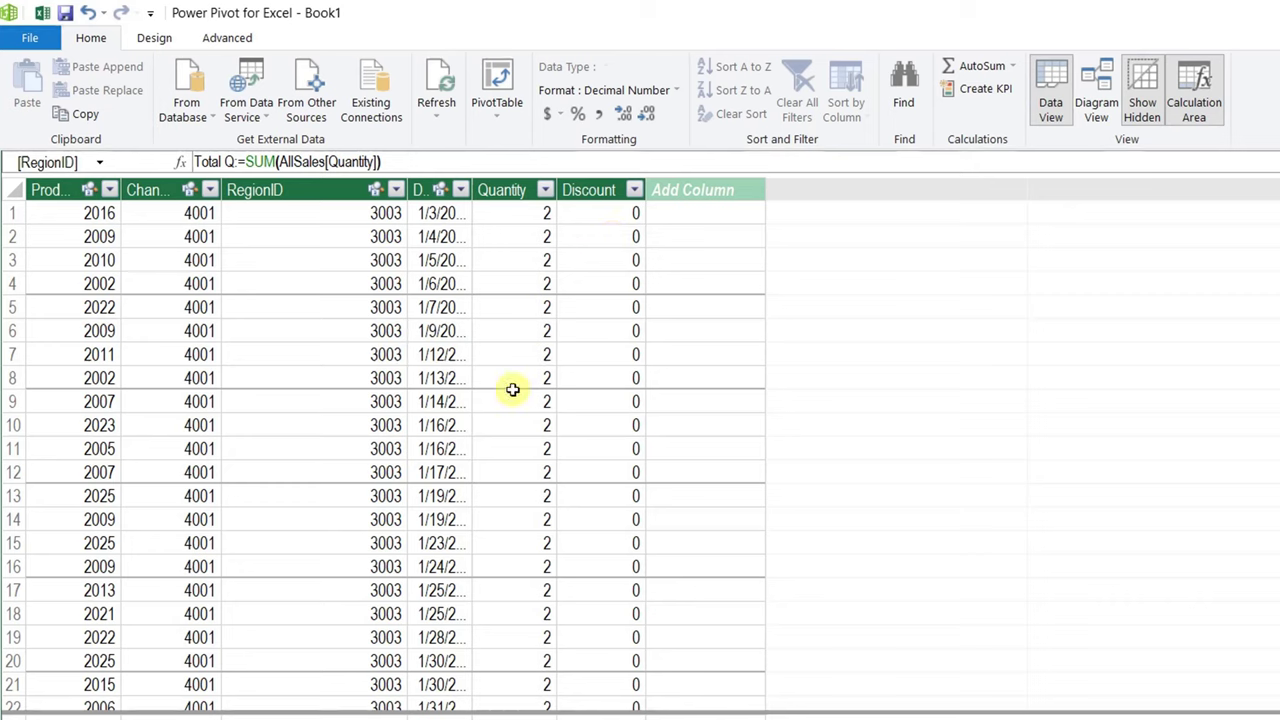
left_click(63, 188)
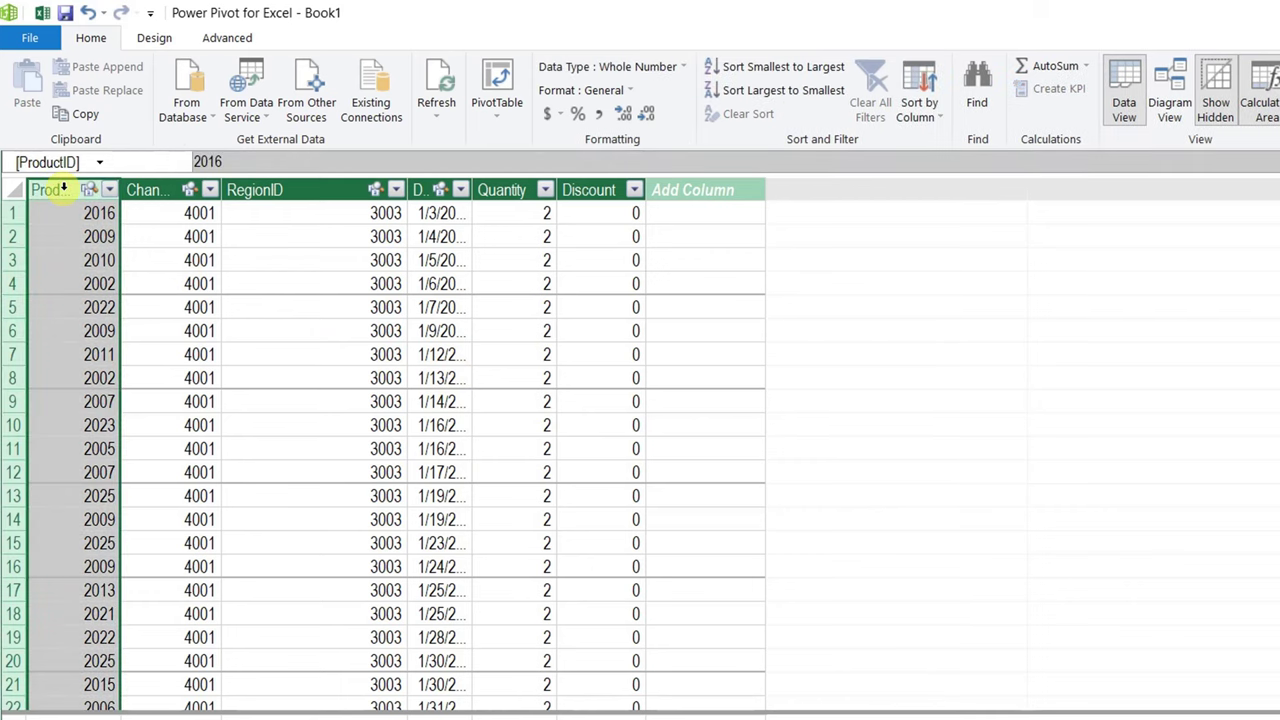
left_click_drag(63, 188, 609, 327)
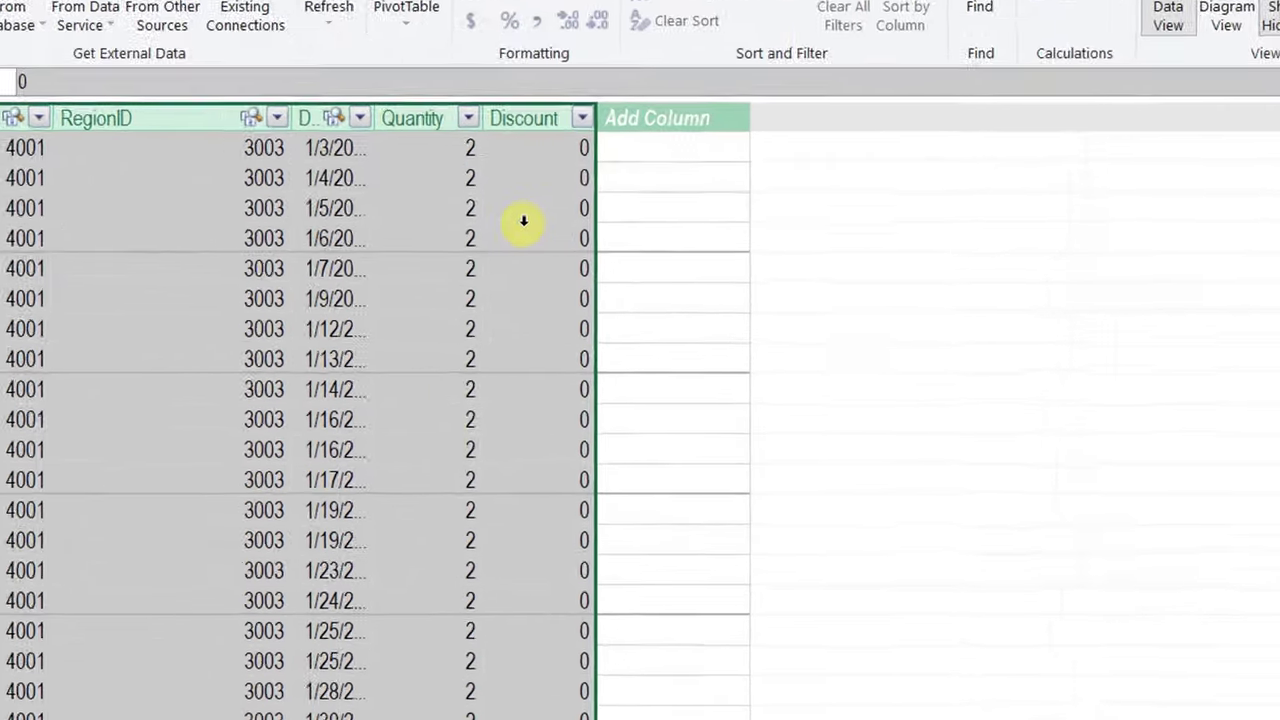
right_click(588, 272)
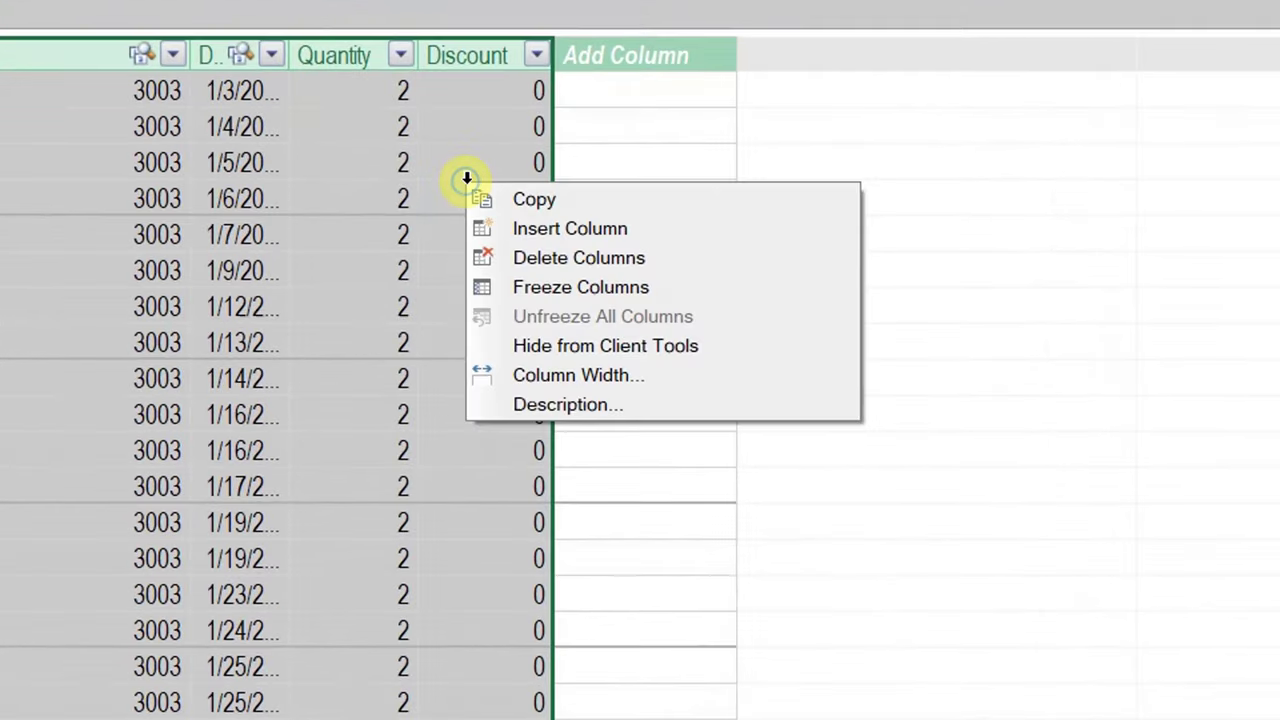
left_click(566, 346)
left_click(594, 340)
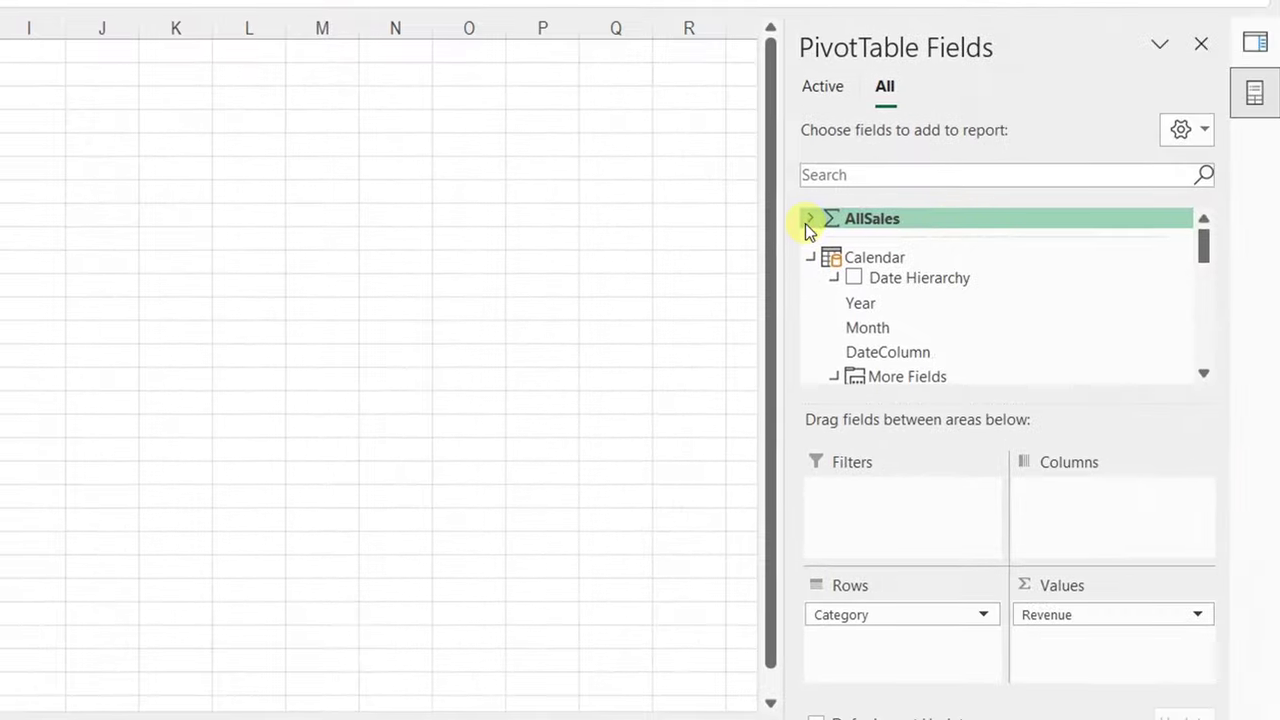
left_click(805, 220)
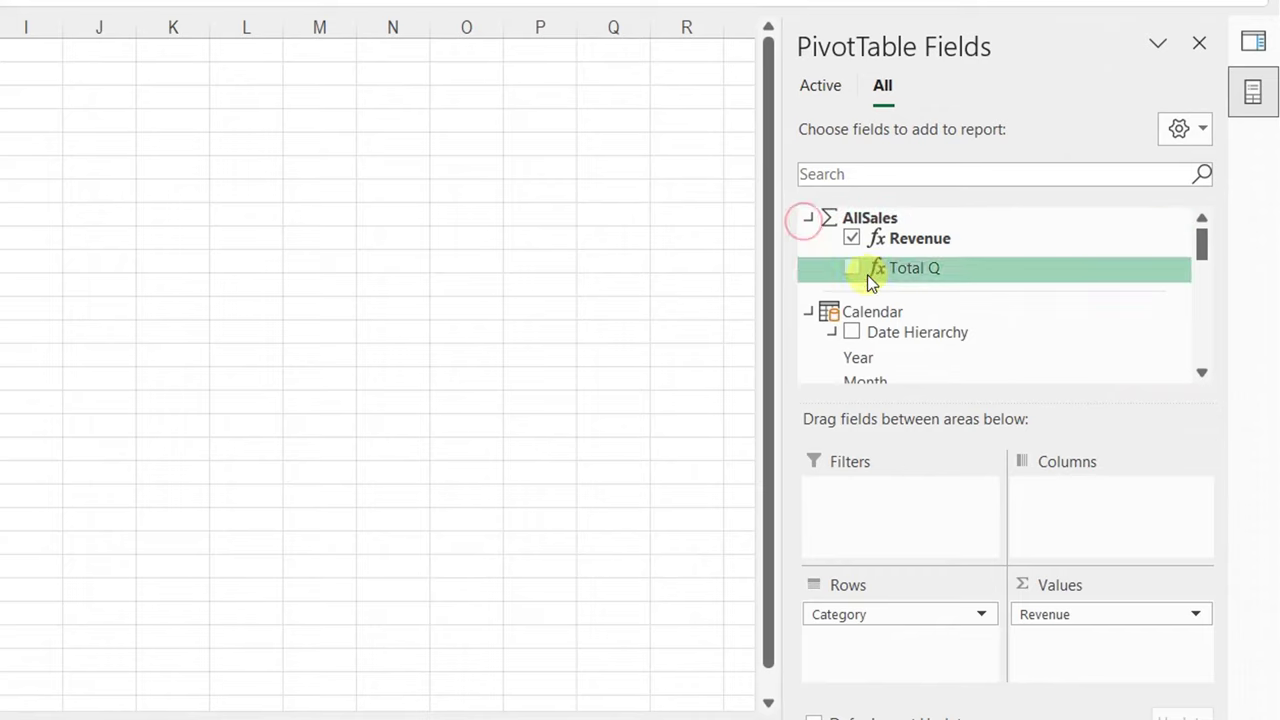
Collapse and re-expand AllSales in the field list to verify only Revenue and Total Q remain
left_click(808, 220)
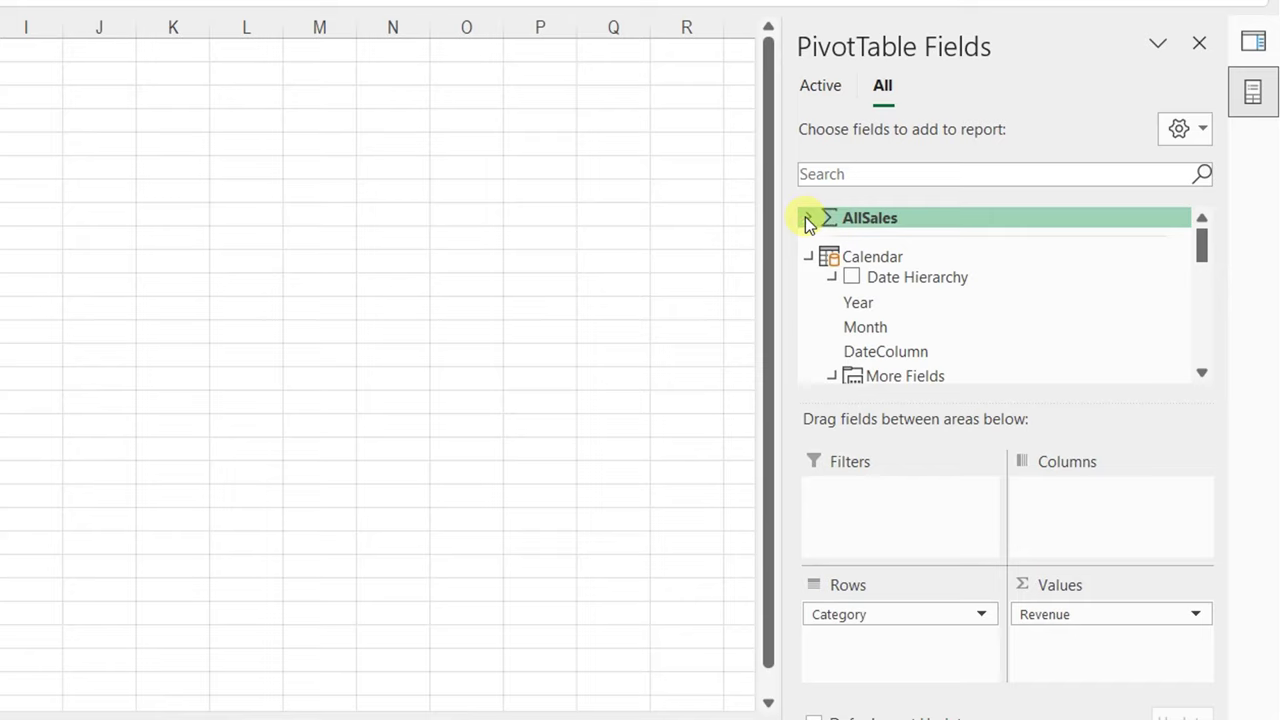
left_click(808, 219)
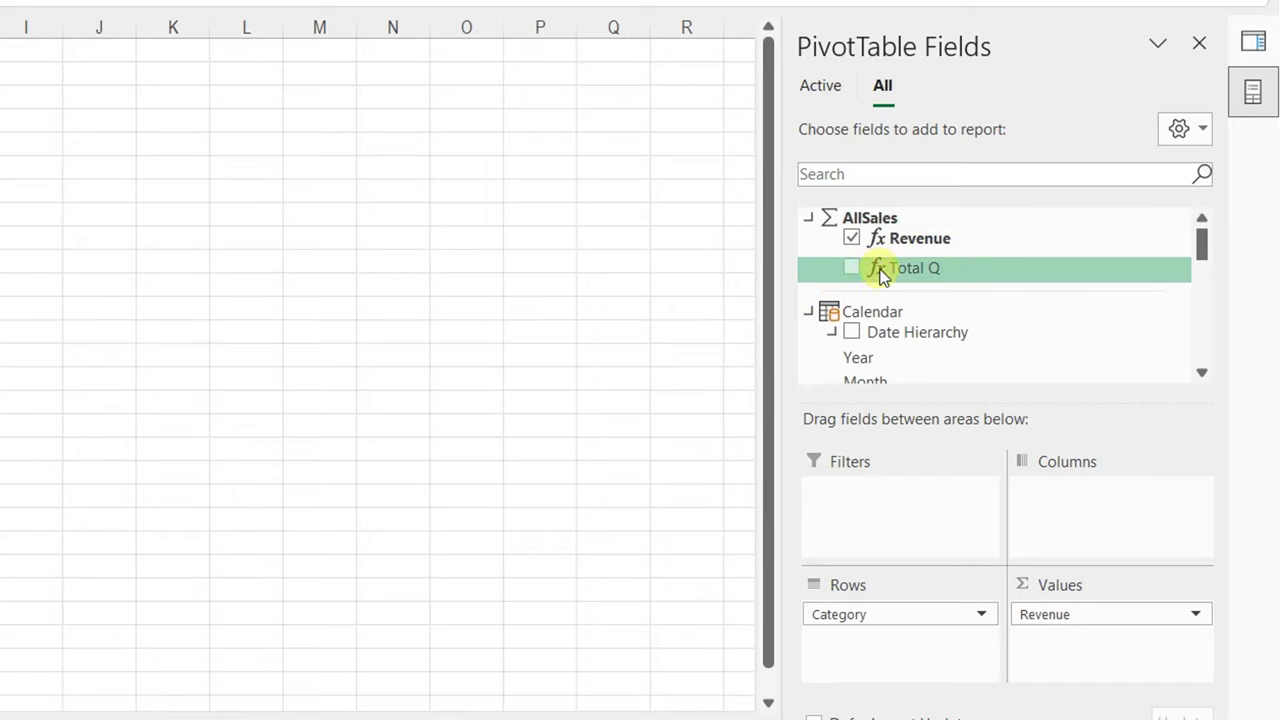
left_click(809, 218)
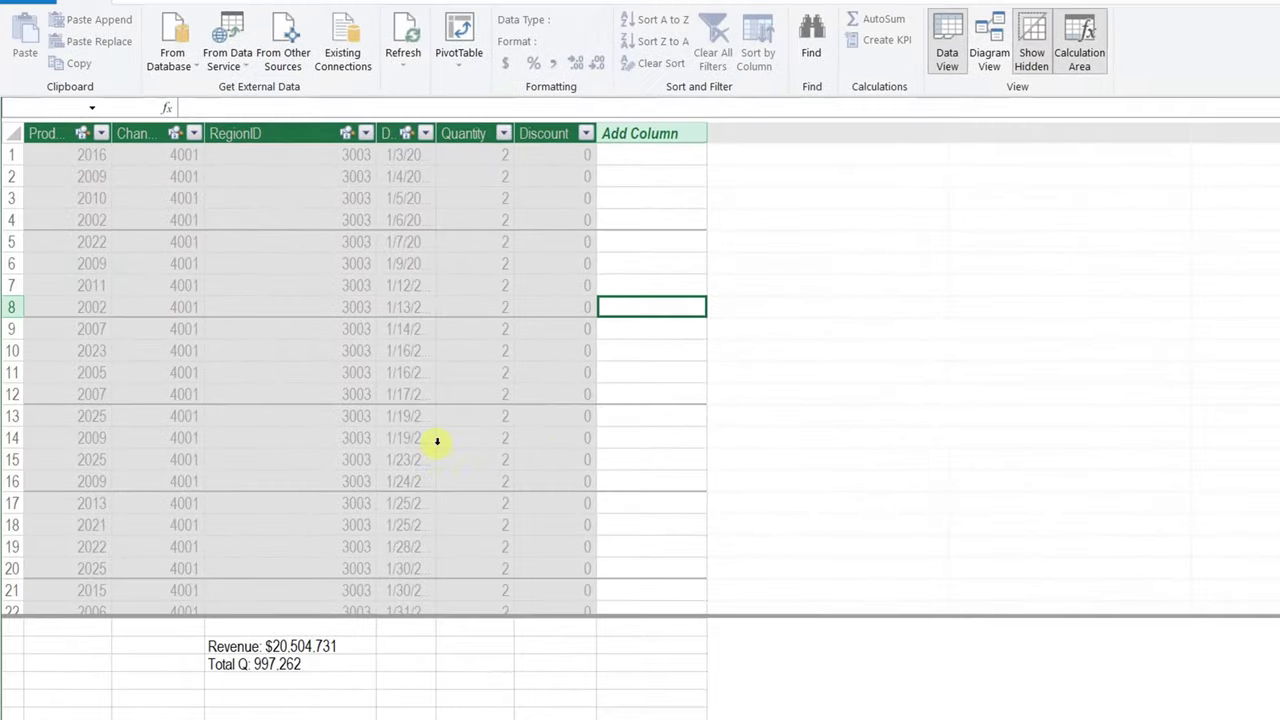
In Diagram View, hide Region ID and Channel ID from client tools
left_click(989, 45)
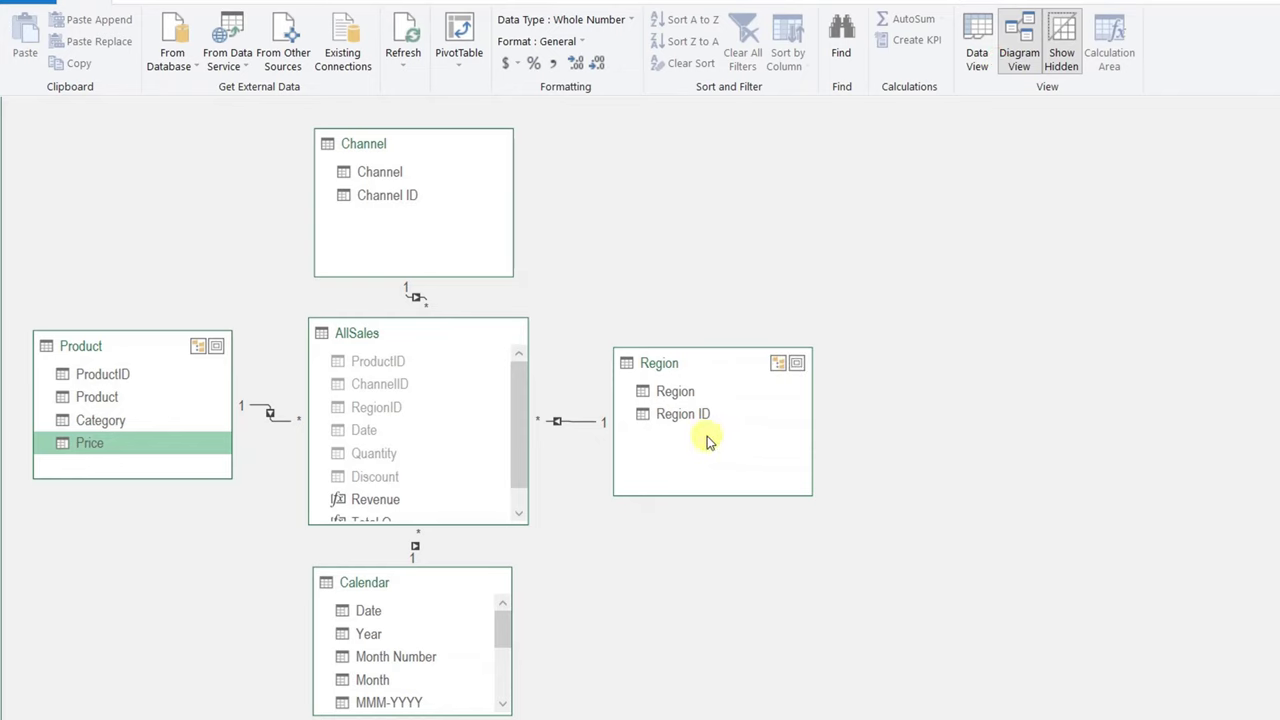
left_click(683, 394)
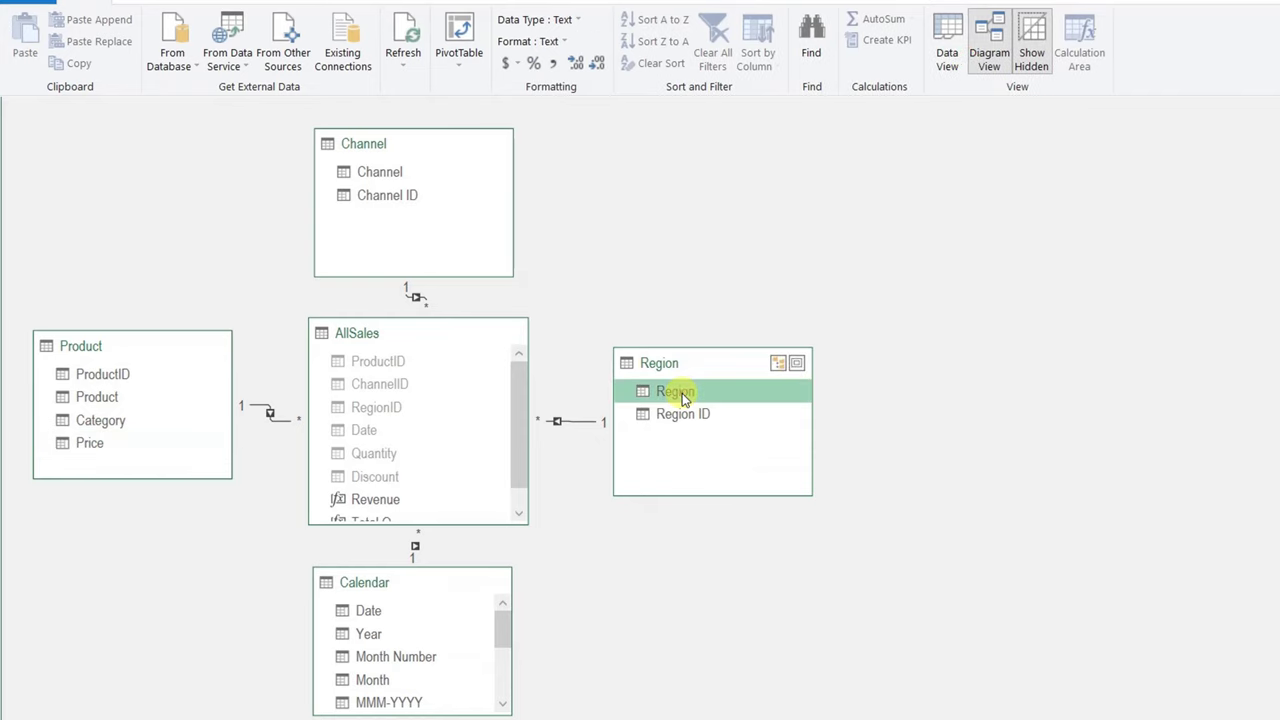
left_click(690, 416)
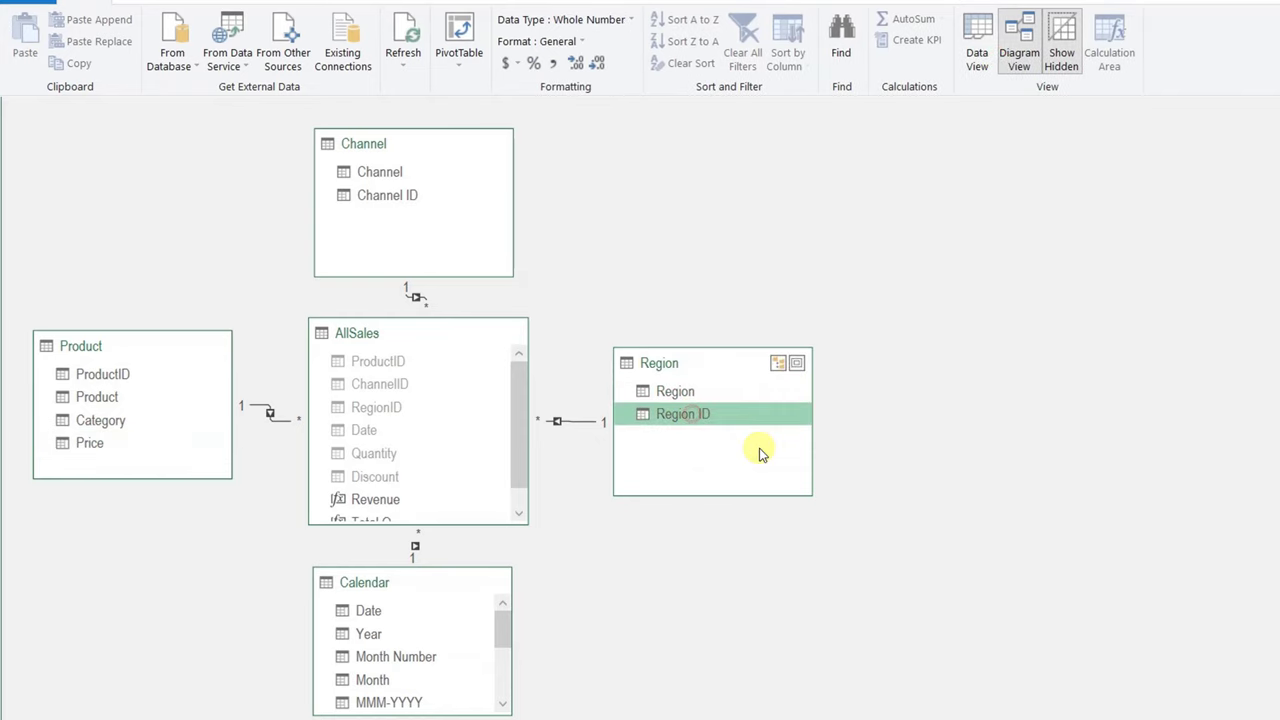
right_click(686, 412)
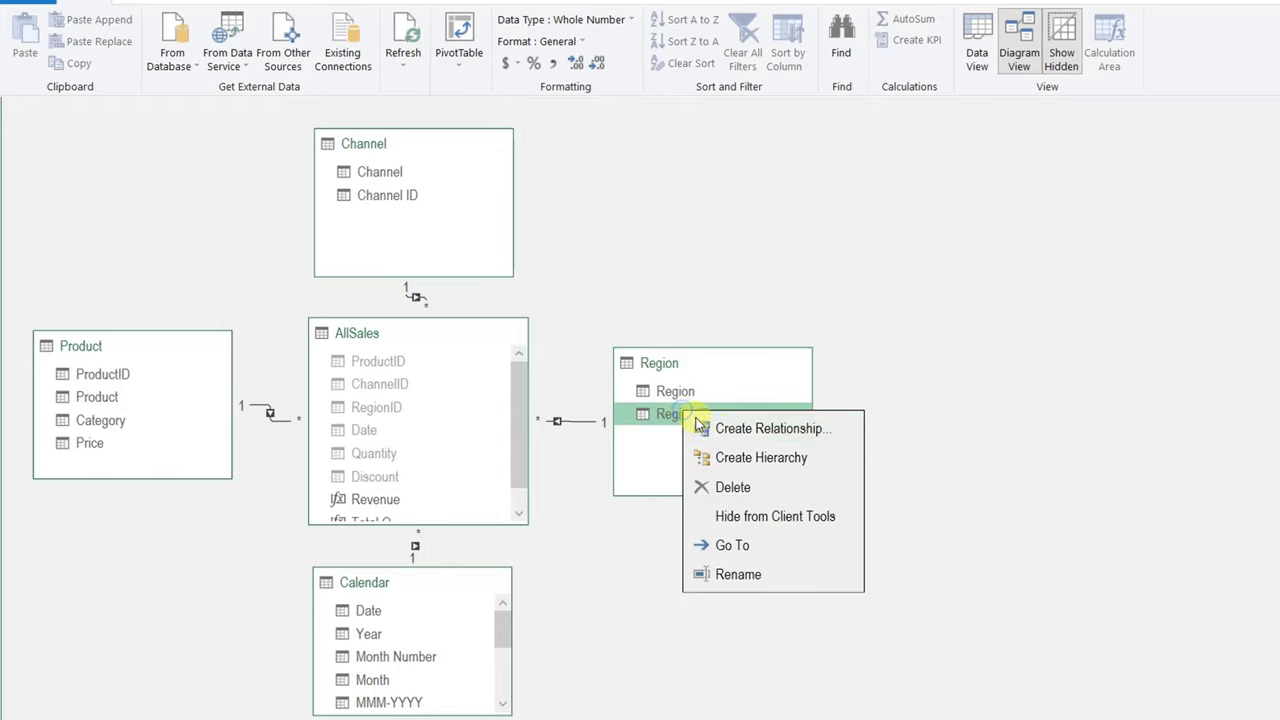
left_click(752, 518)
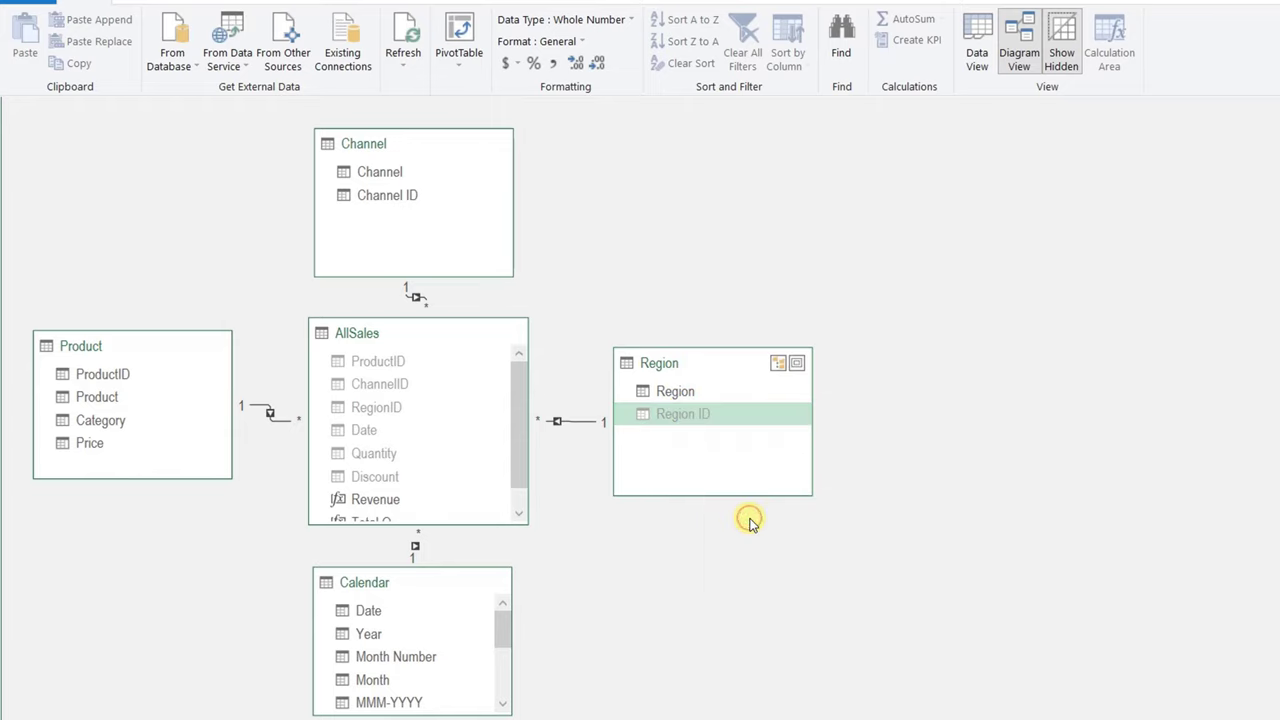
left_click(381, 203)
right_click(381, 203)
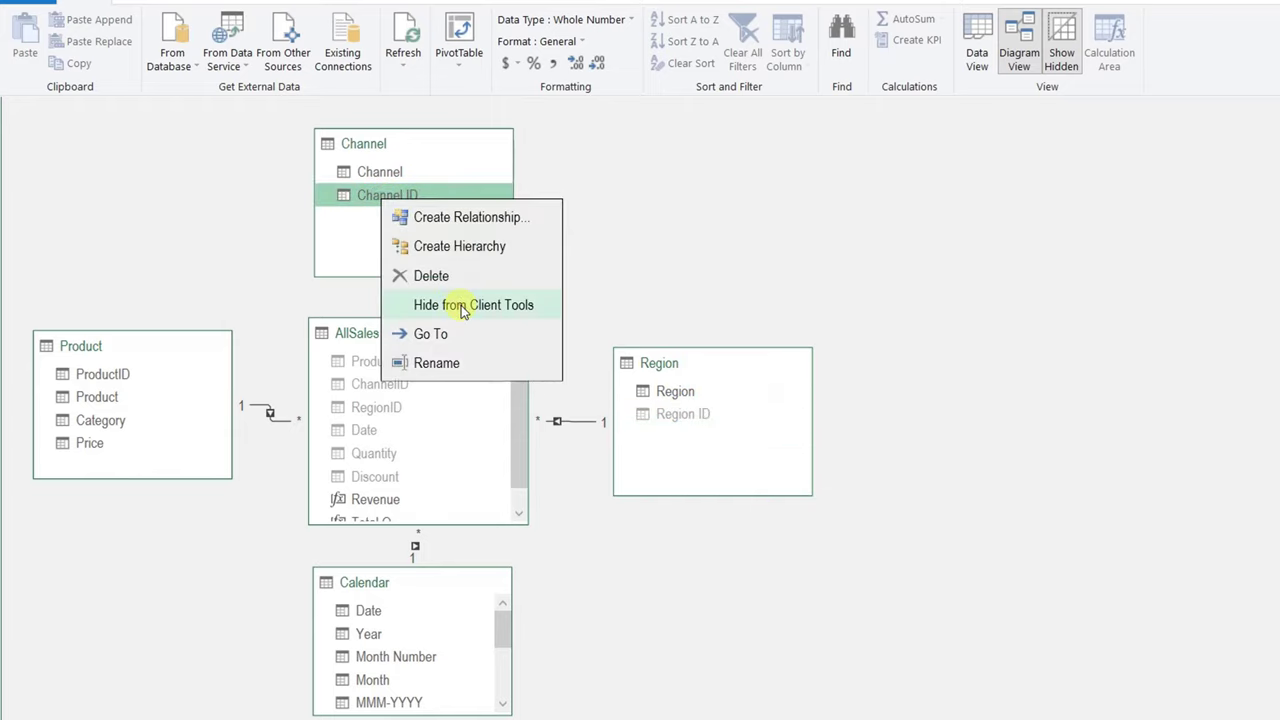
left_click(461, 305)
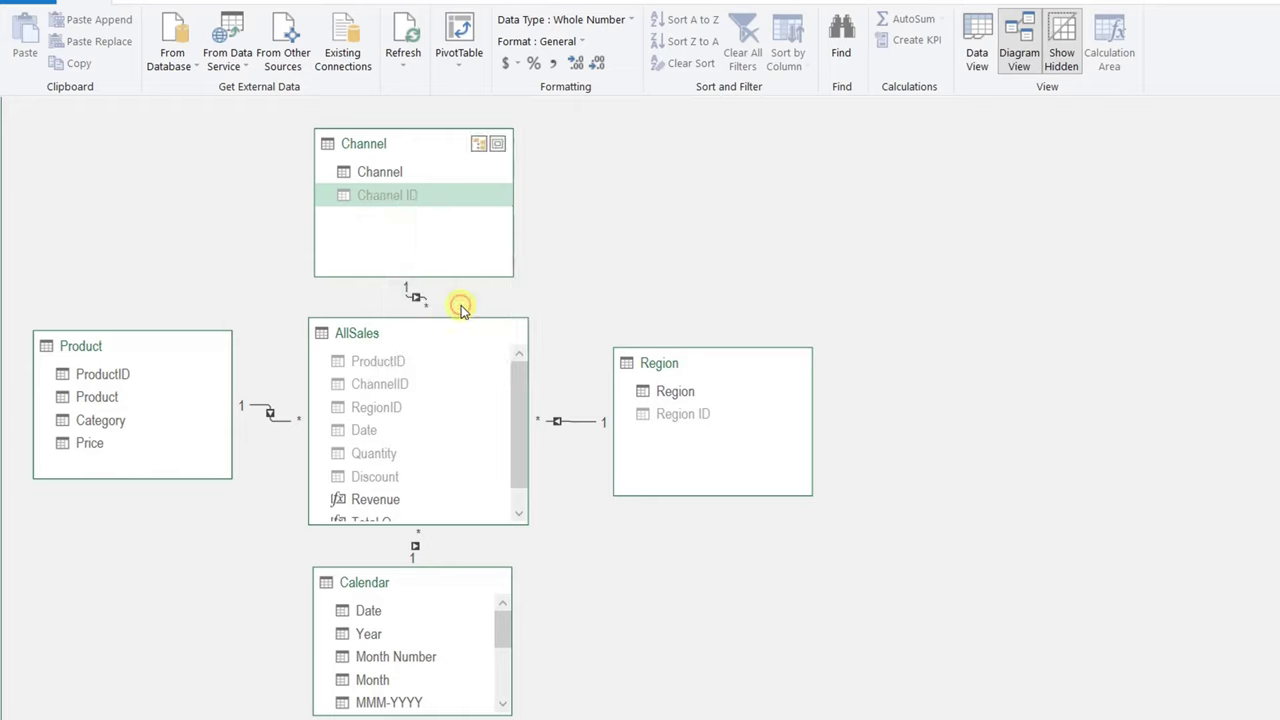
Hide the Product table's ProductID and Price fields from client tools
left_click(108, 378)
right_click(108, 378)
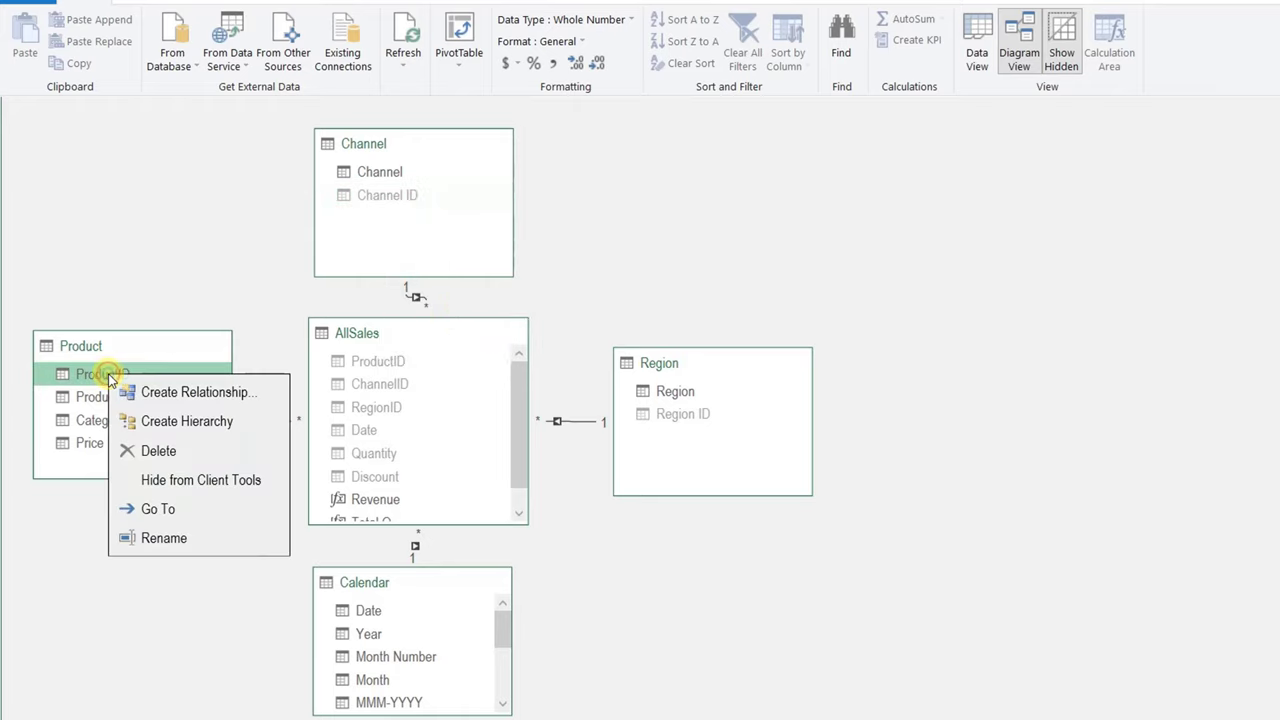
left_click(170, 480)
left_click(89, 447)
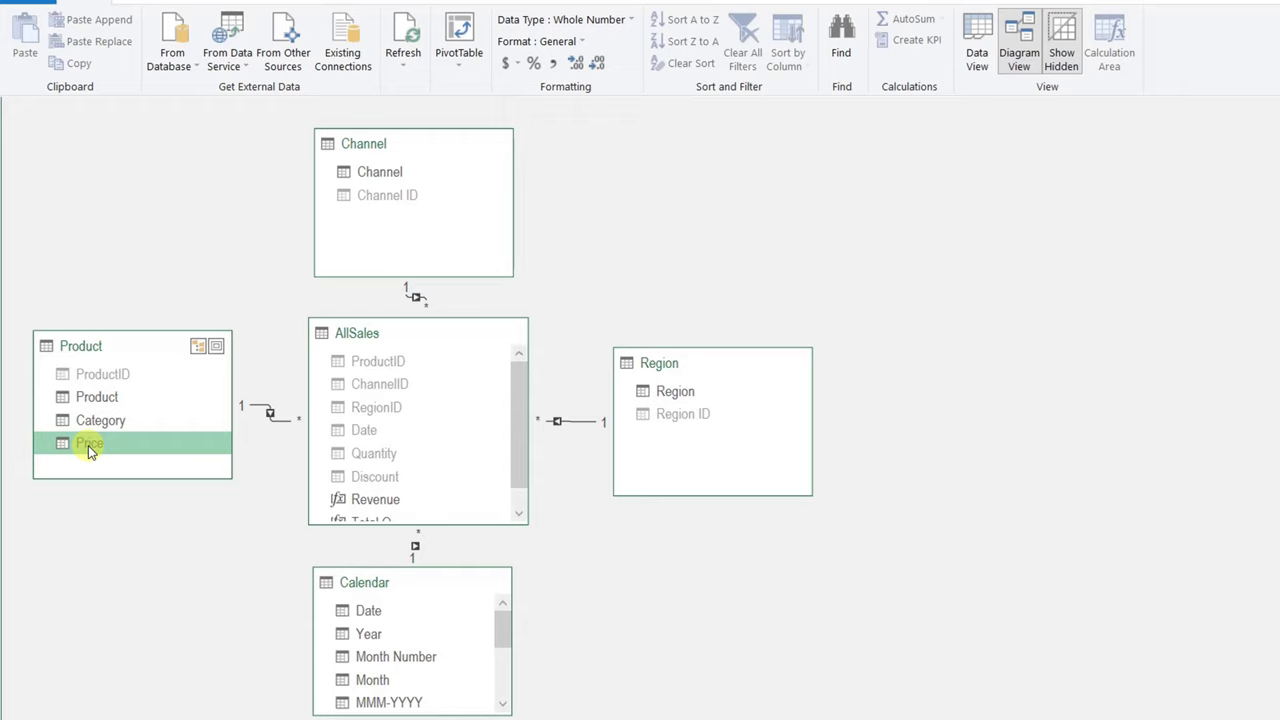
right_click(88, 445)
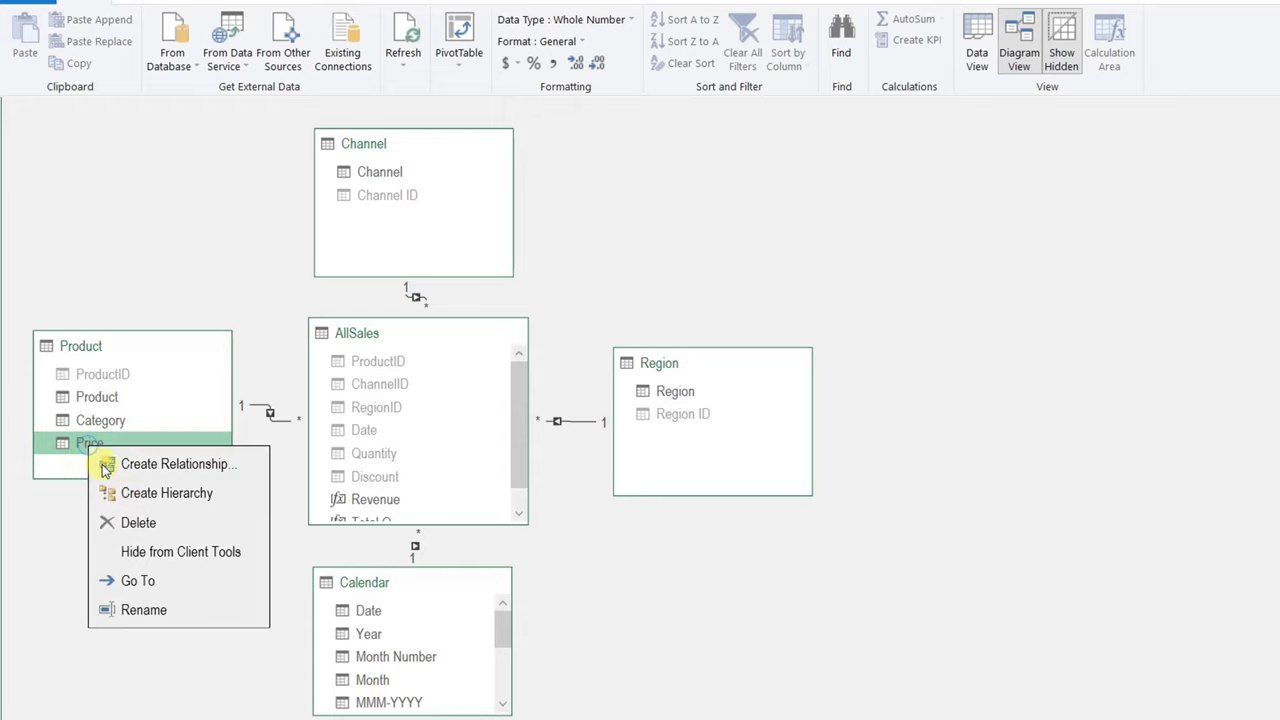
left_click(166, 566)
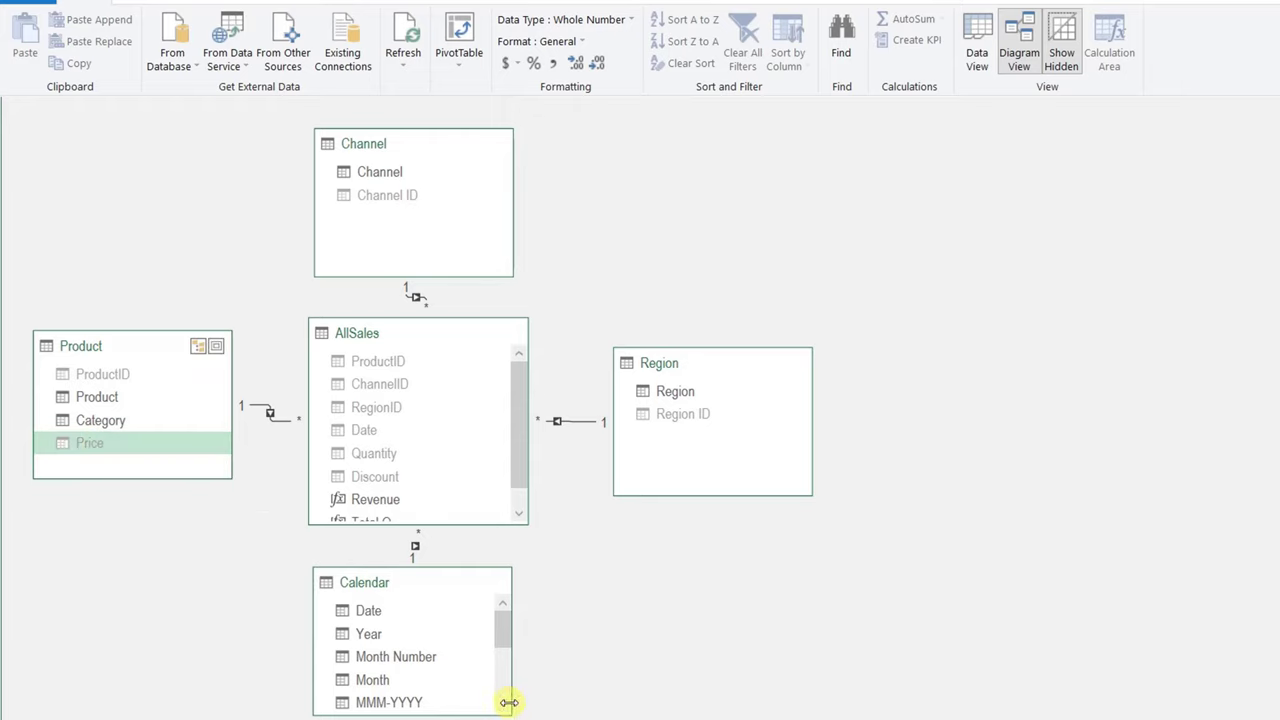
Hide the Calendar table's Month Number field from client tools
left_click_drag(508, 713, 563, 643)
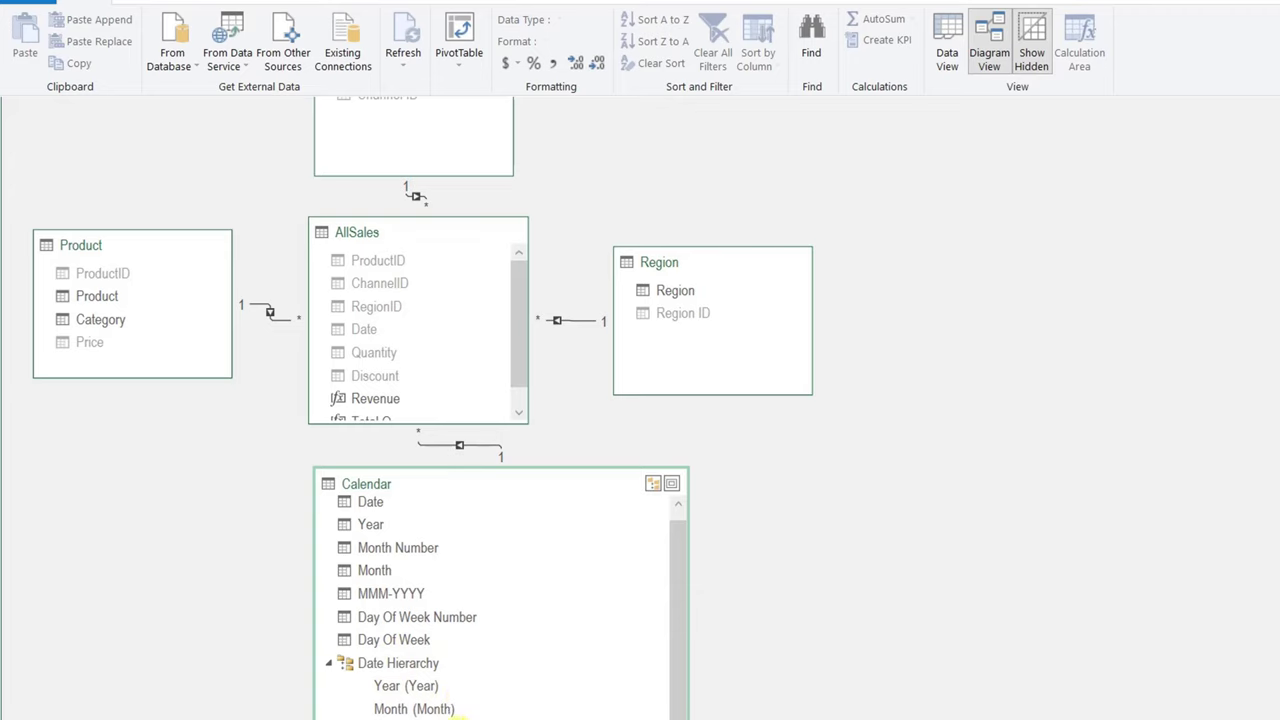
left_click(413, 556)
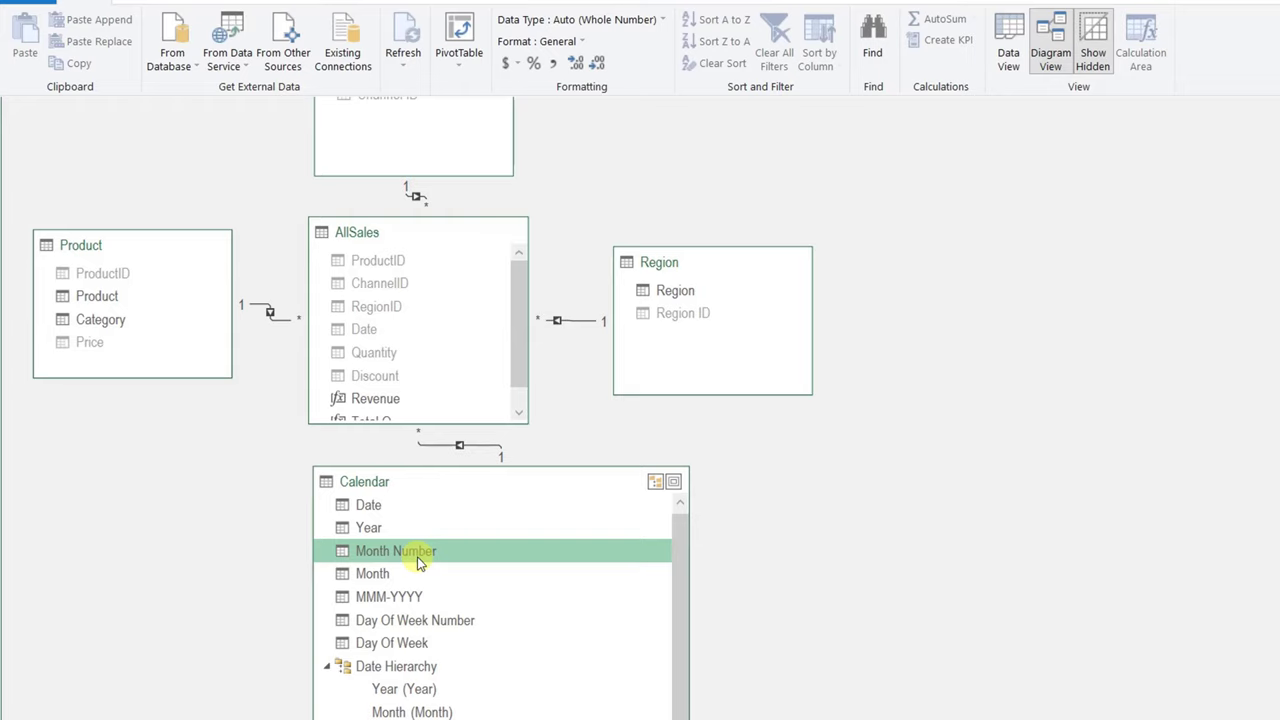
left_click(384, 577)
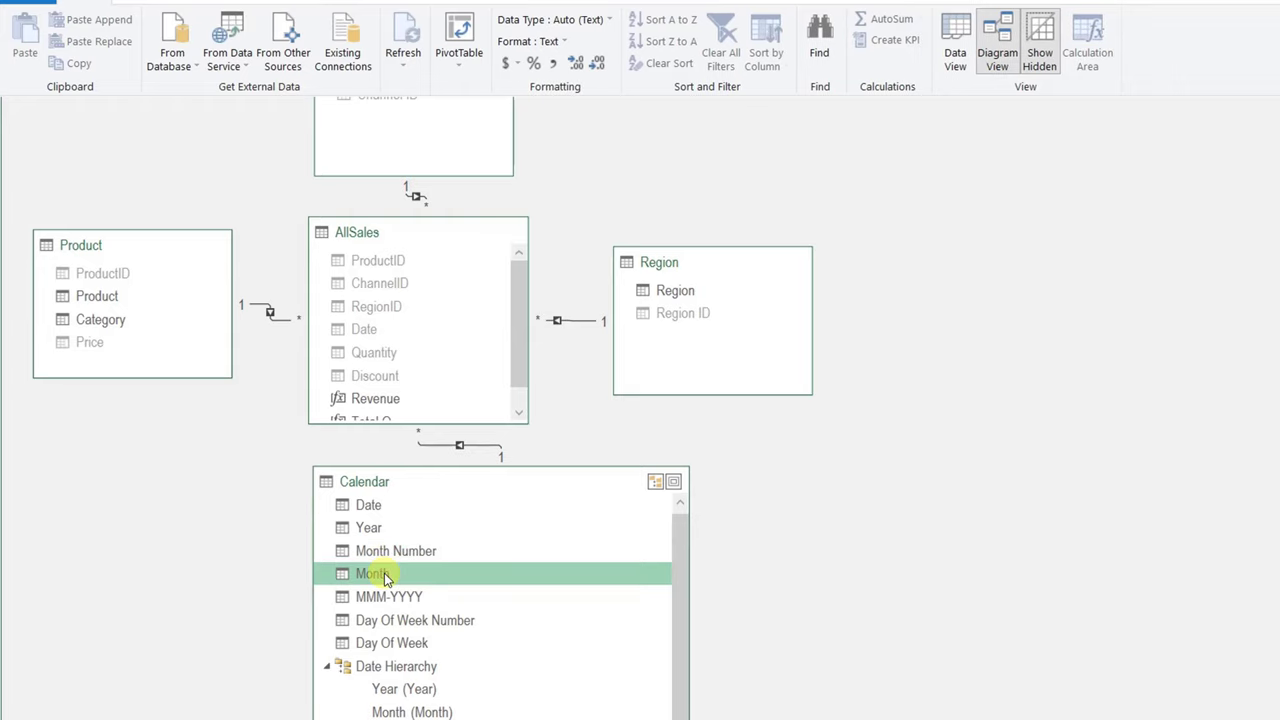
left_click(401, 554)
right_click(401, 552)
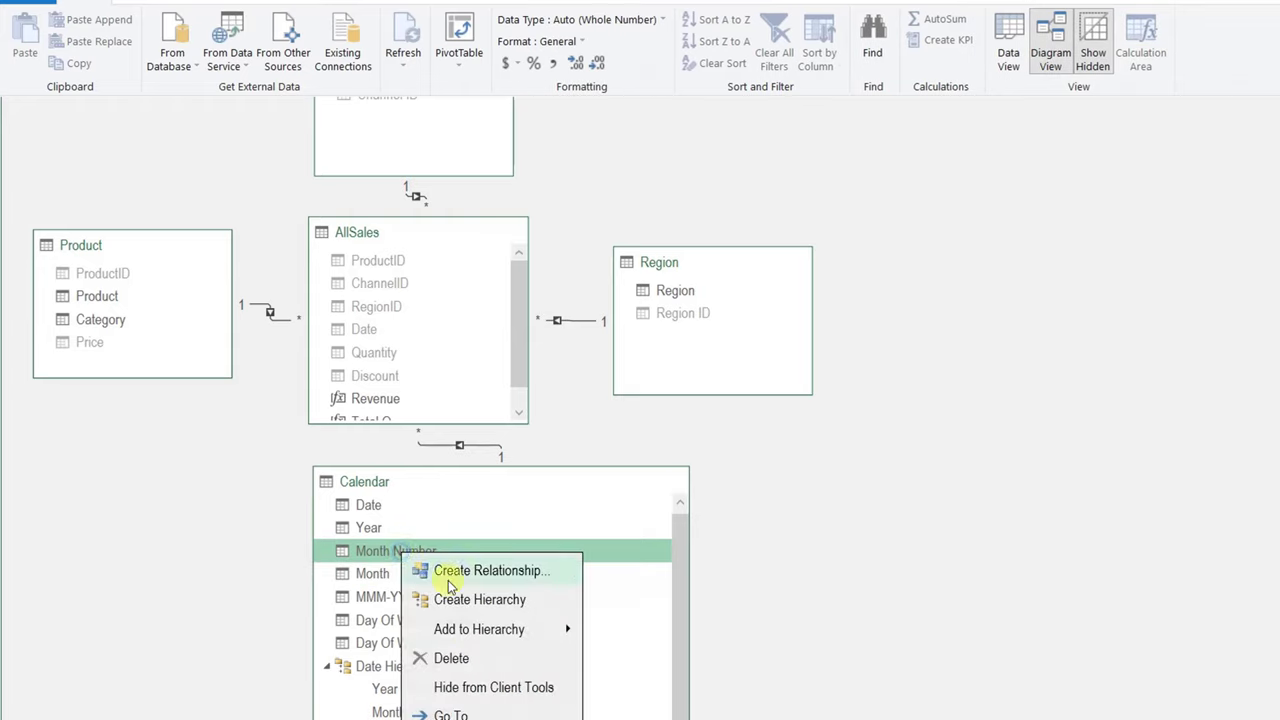
left_click(472, 692)
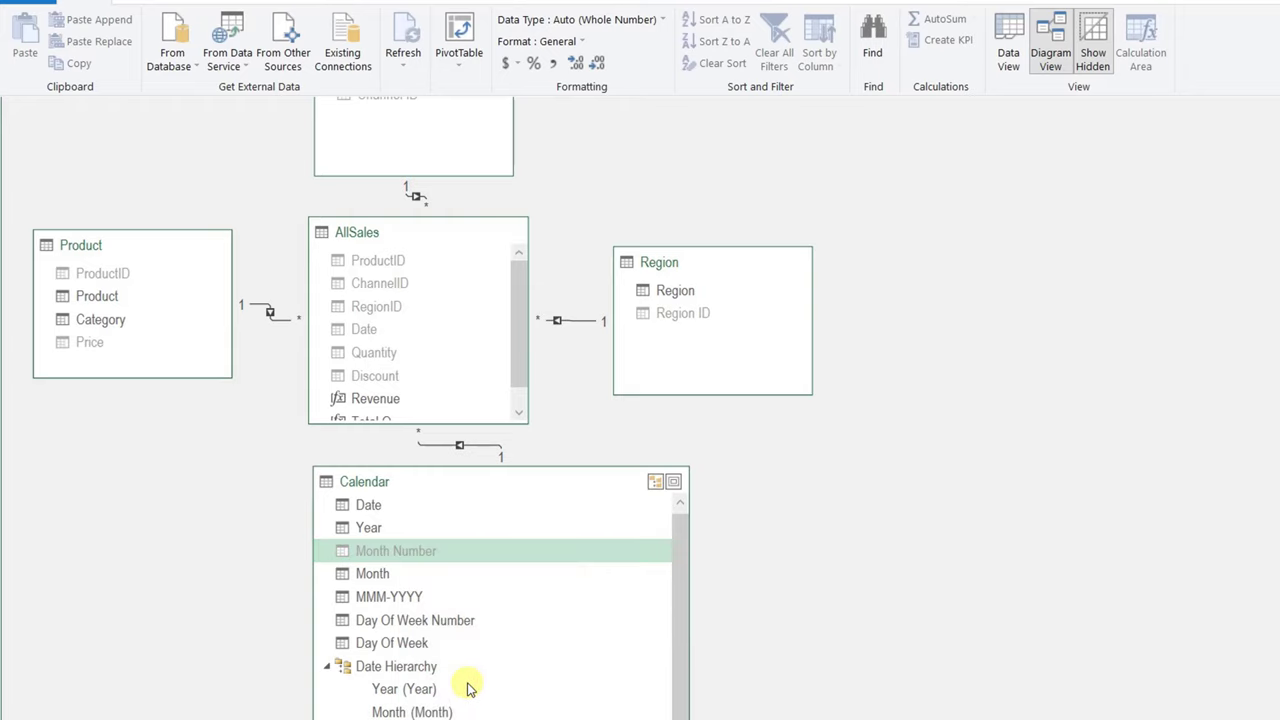
Hide Calendar's Day Of Week Number and Day Of Week columns from client tools
left_click(436, 619)
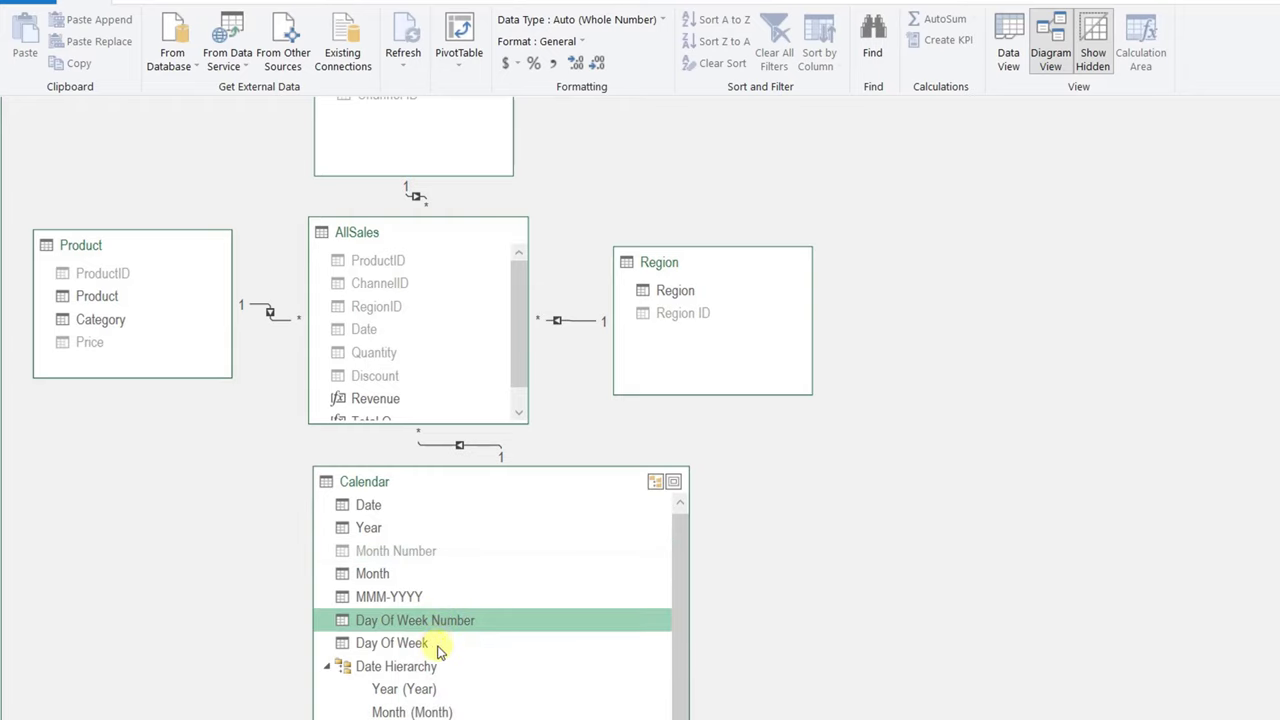
left_click(425, 644, "ctrl")
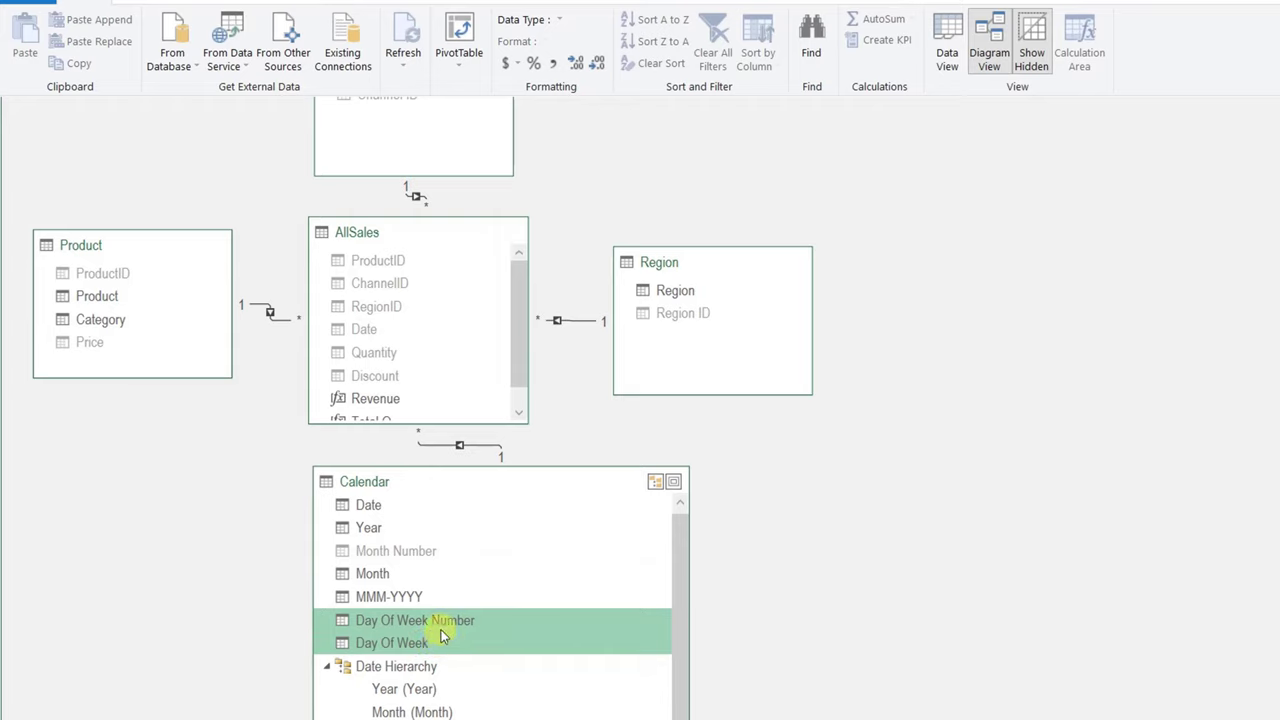
right_click(441, 636)
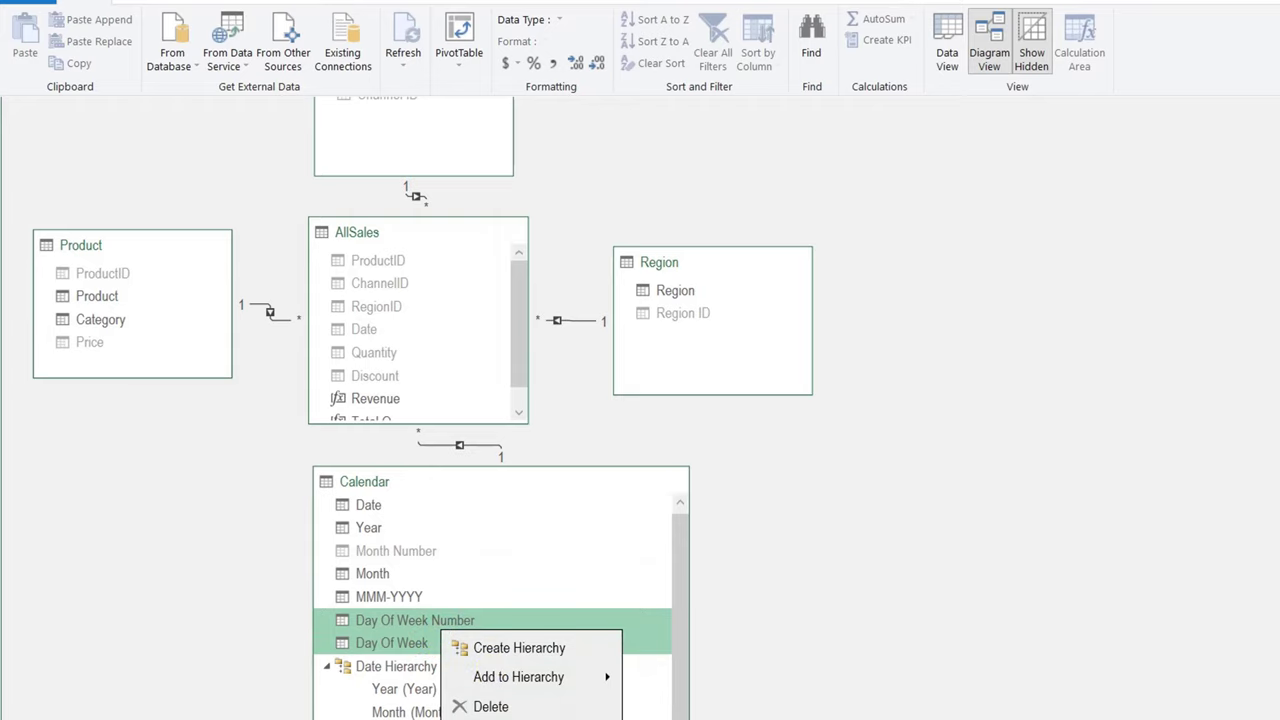
left_click(520, 719)
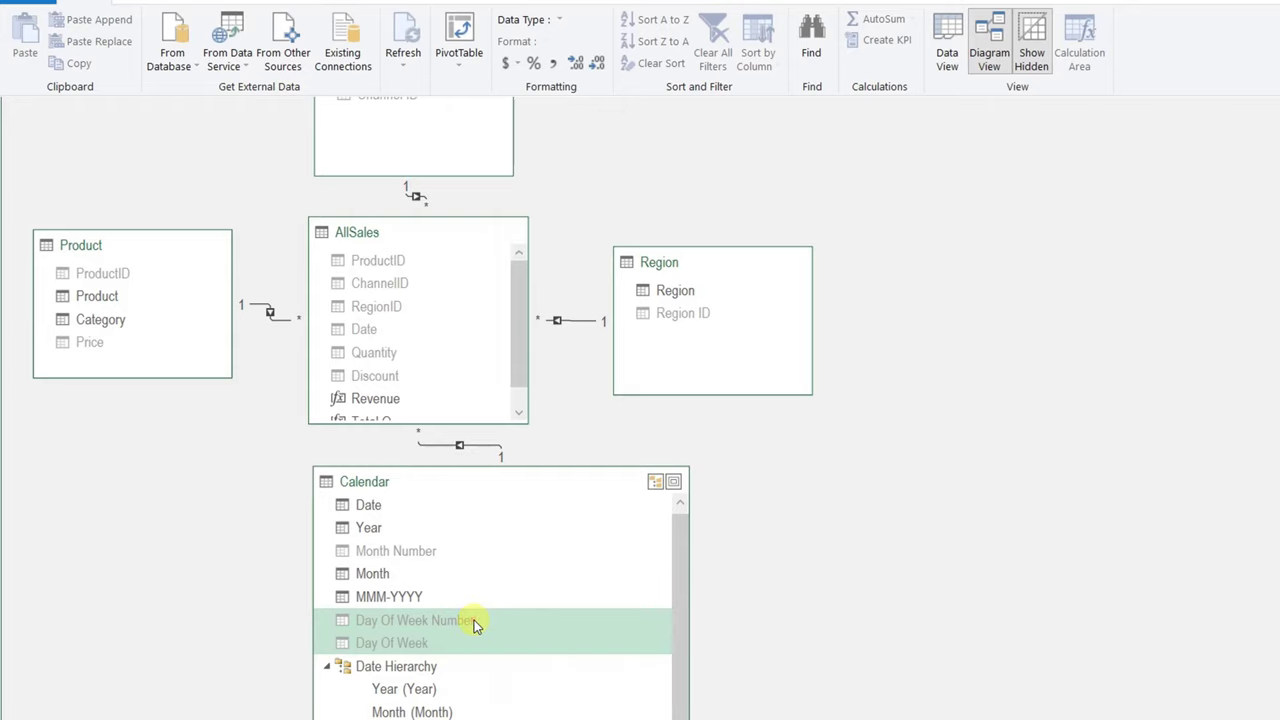
left_click(474, 620)
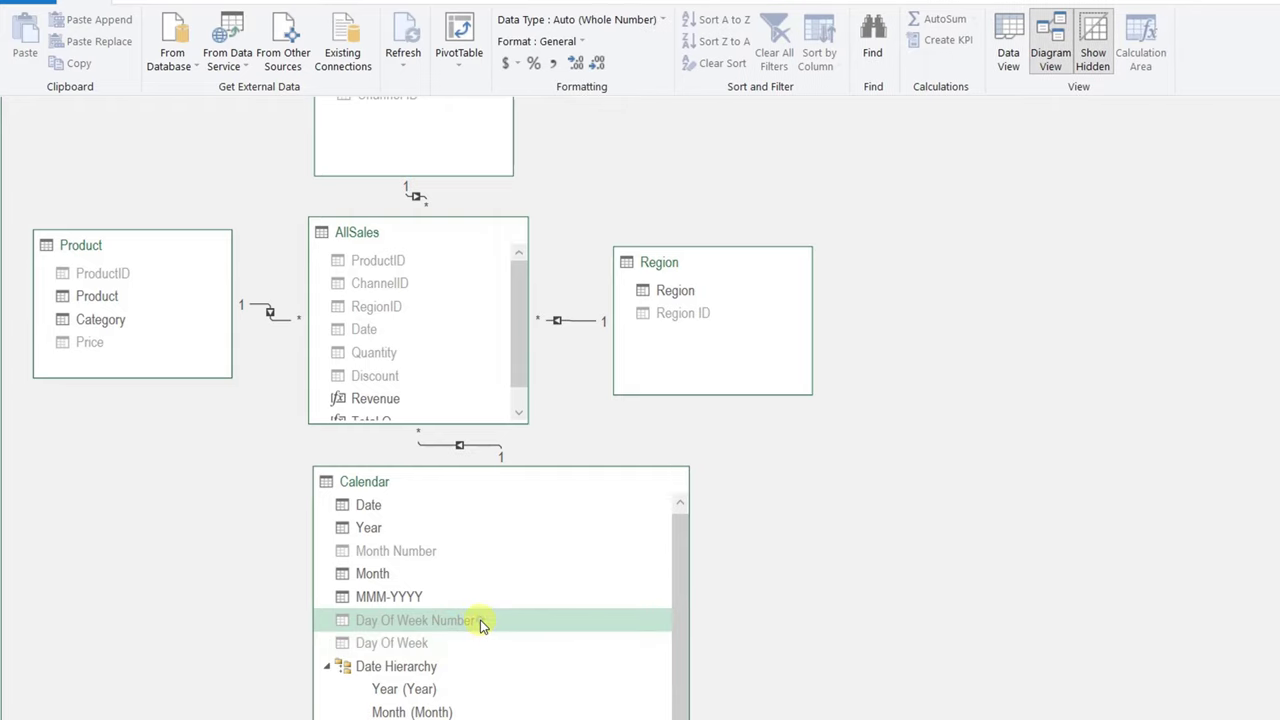
right_click(480, 624)
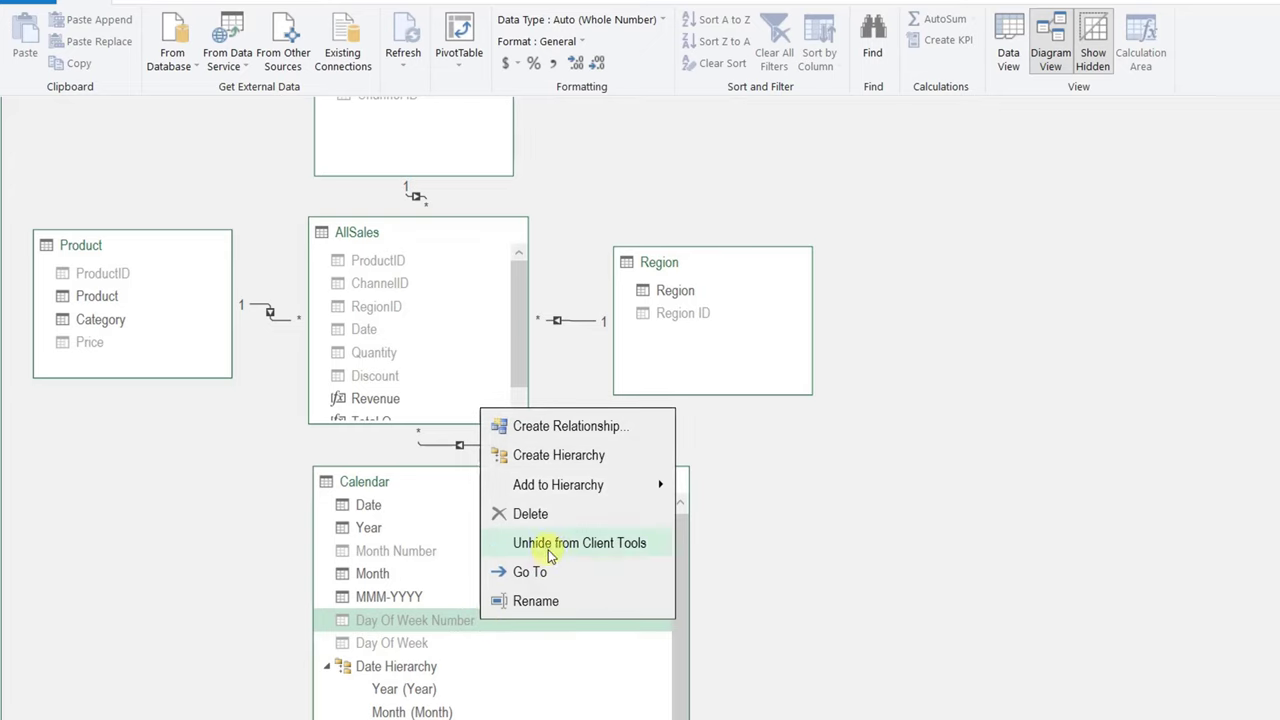
left_click(751, 573)
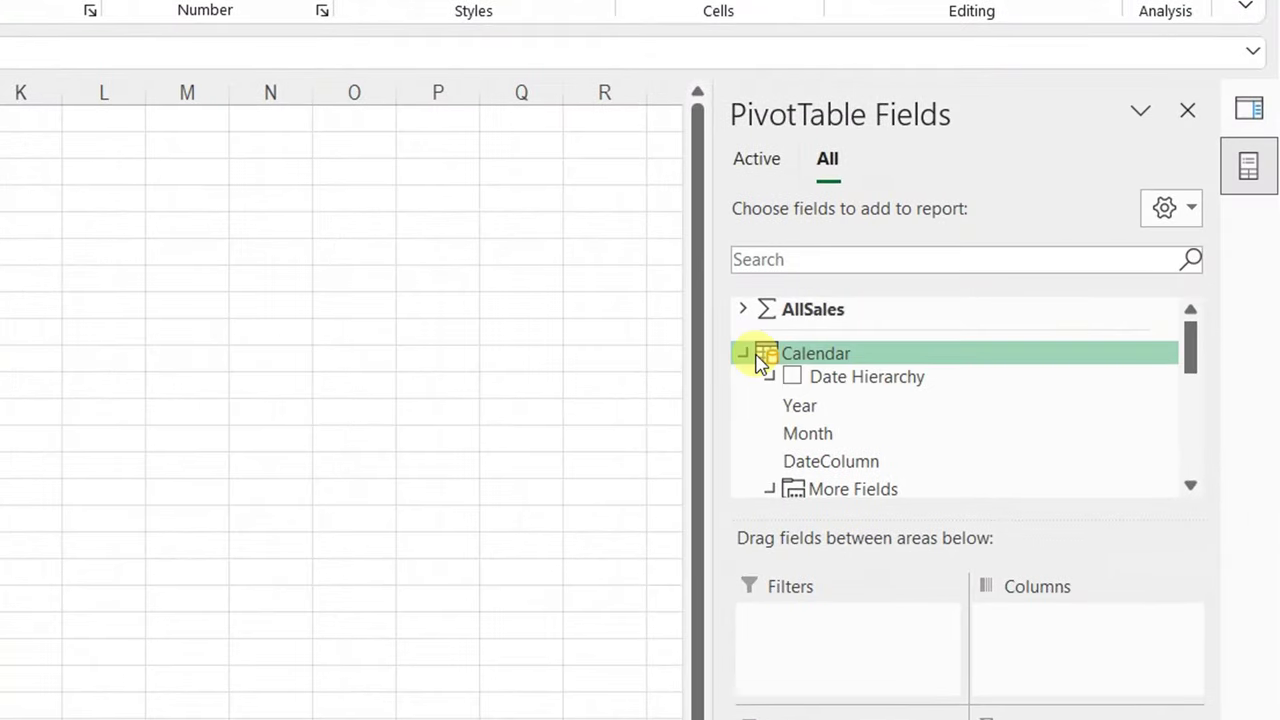
Move the Category field from Rows to Columns in the PivotTable Fields pane
left_click(949, 337)
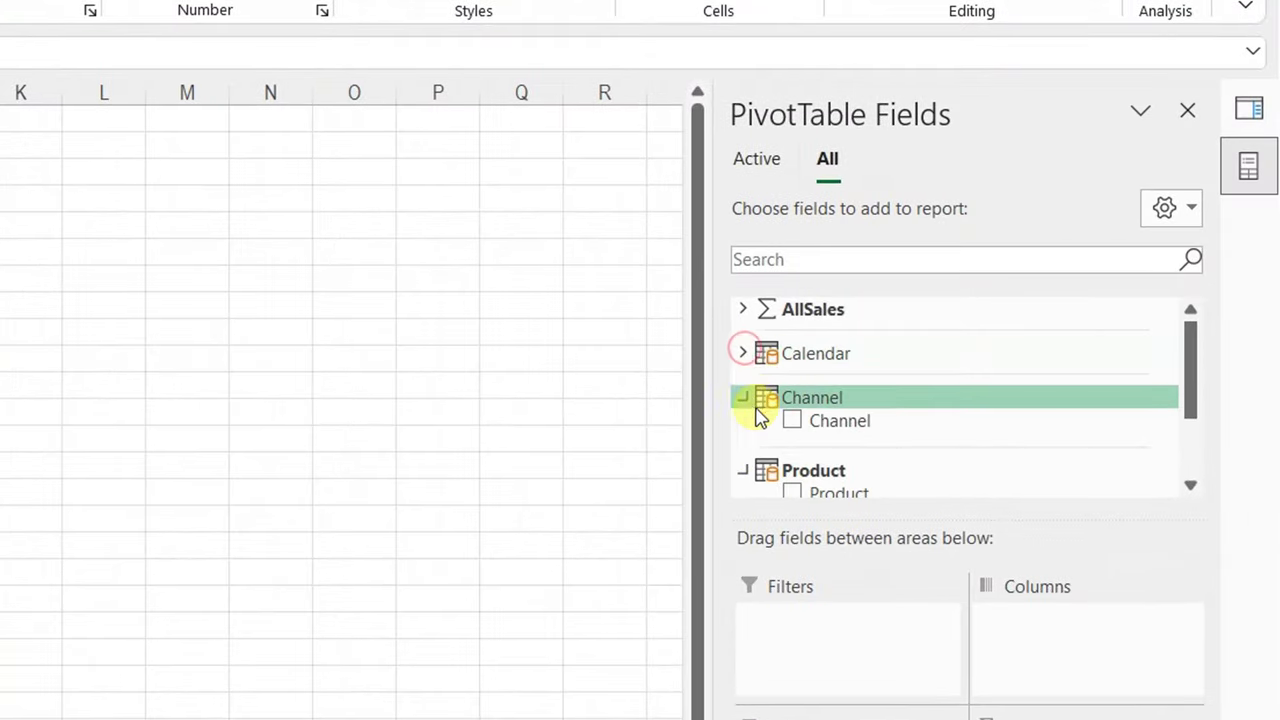
scroll(816, 420, "down", 2)
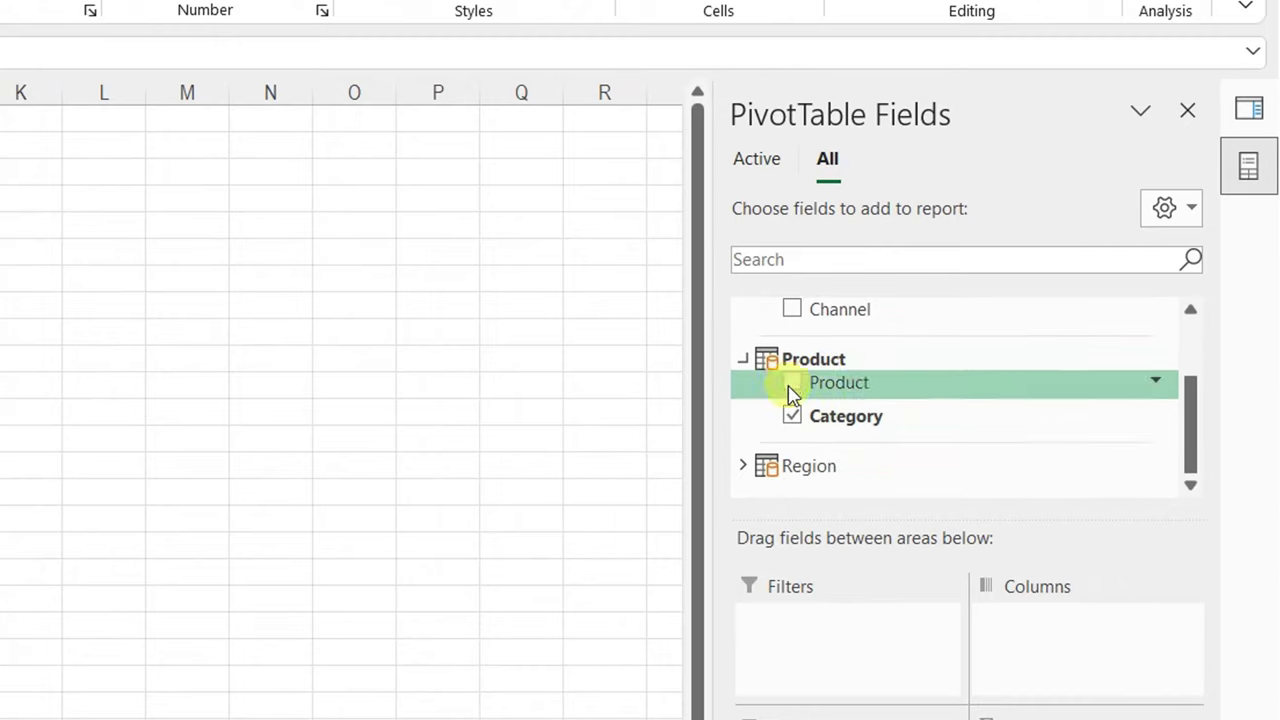
left_click(744, 467)
scroll(785, 466, "up", 3)
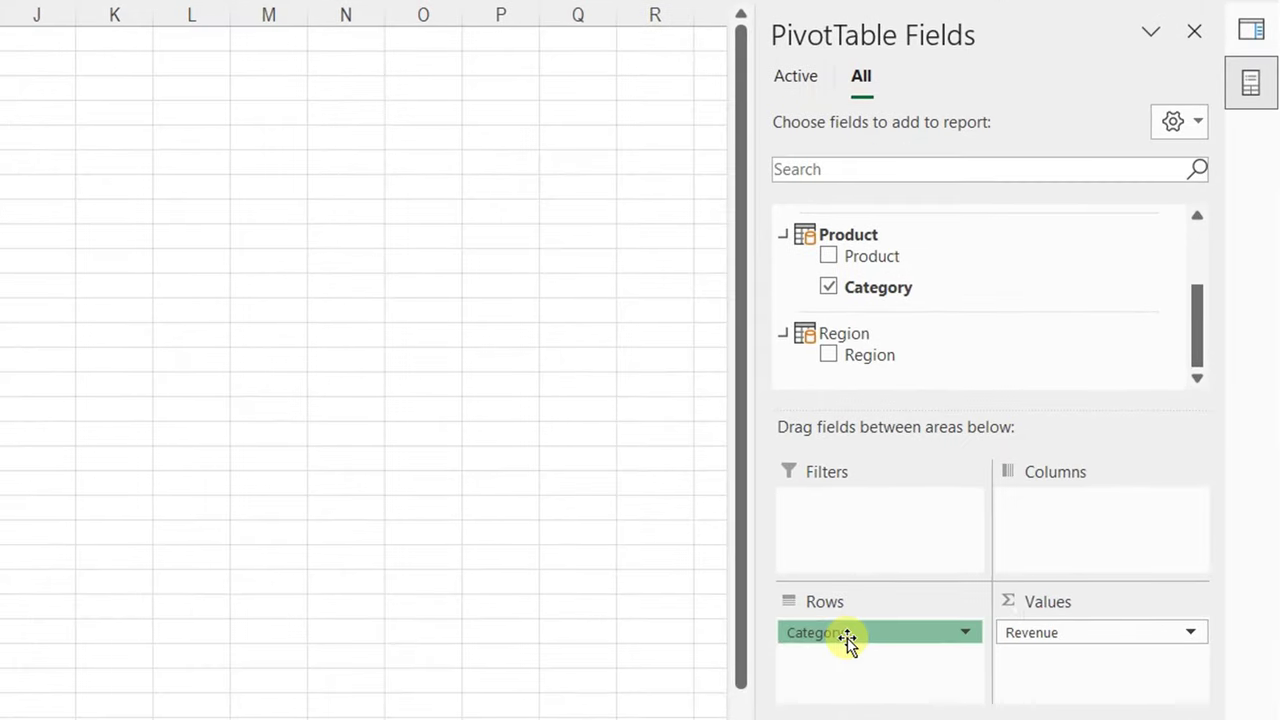
left_click_drag(847, 640, 1111, 537)
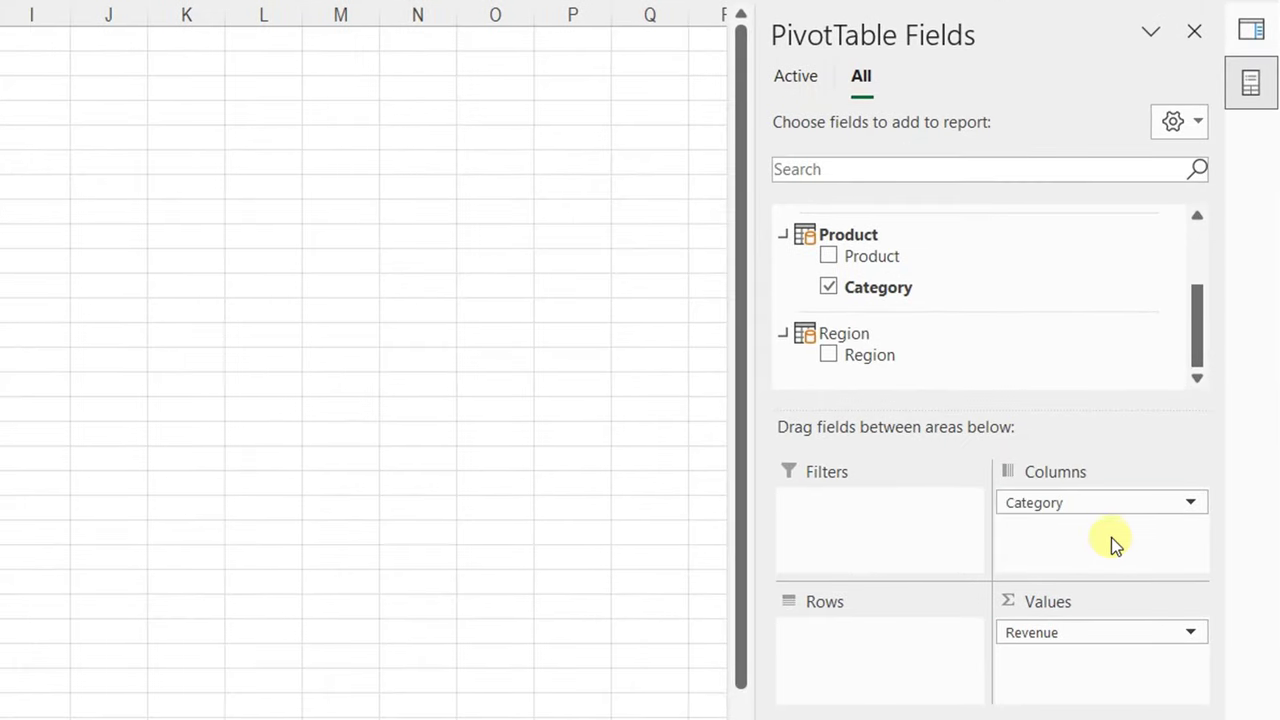
Add the Calendar table's Month field to the PivotTable rows
scroll(1022, 343, "up", 3)
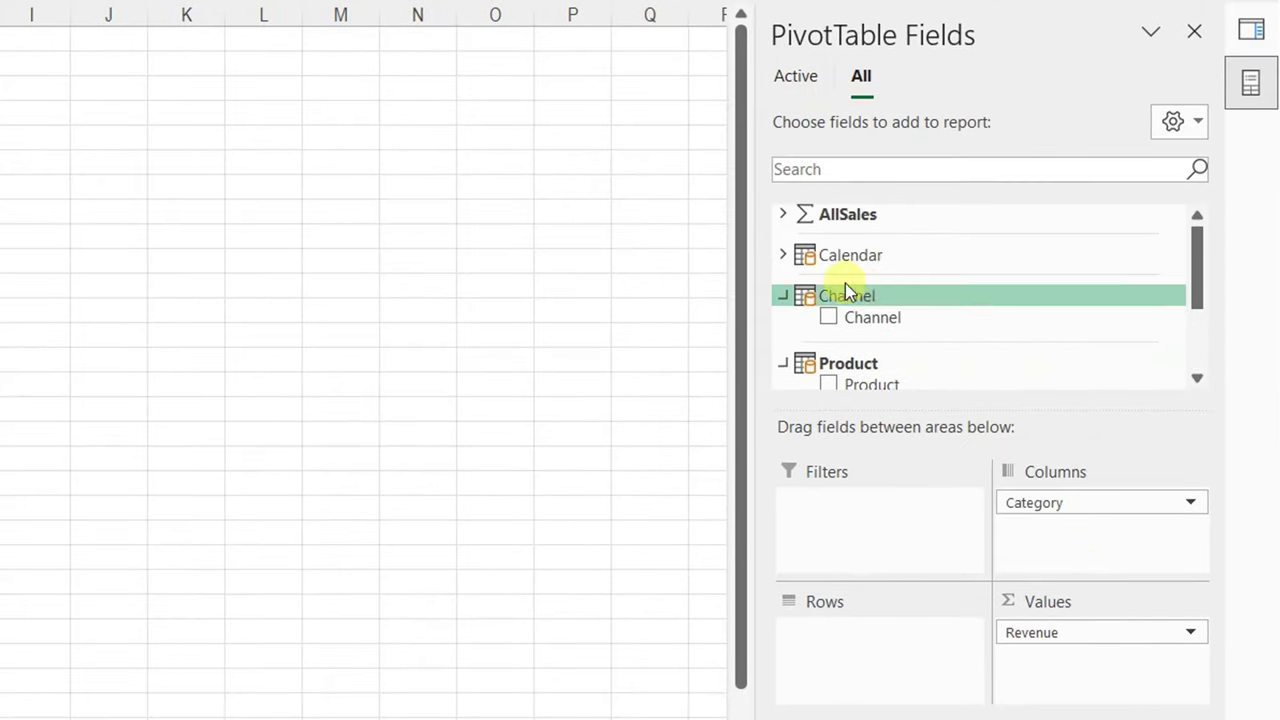
left_click(784, 256)
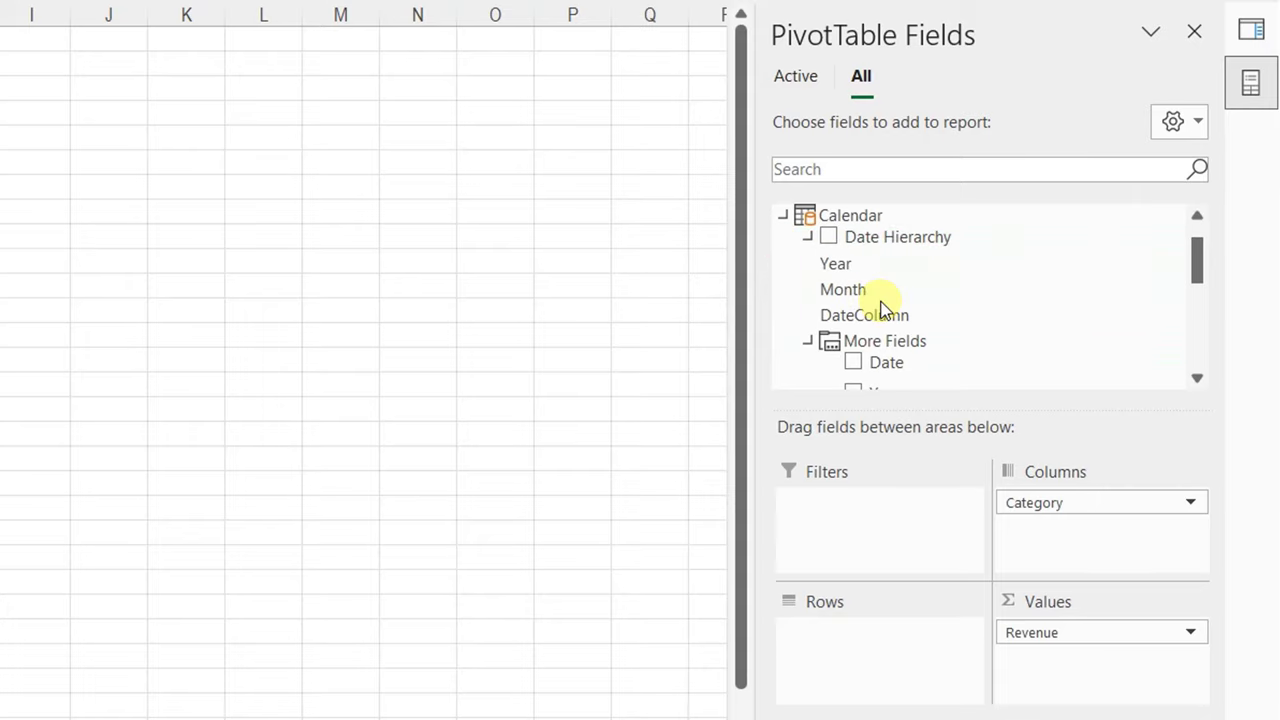
scroll(884, 306, "down", 1)
left_click_drag(929, 362, 942, 665)
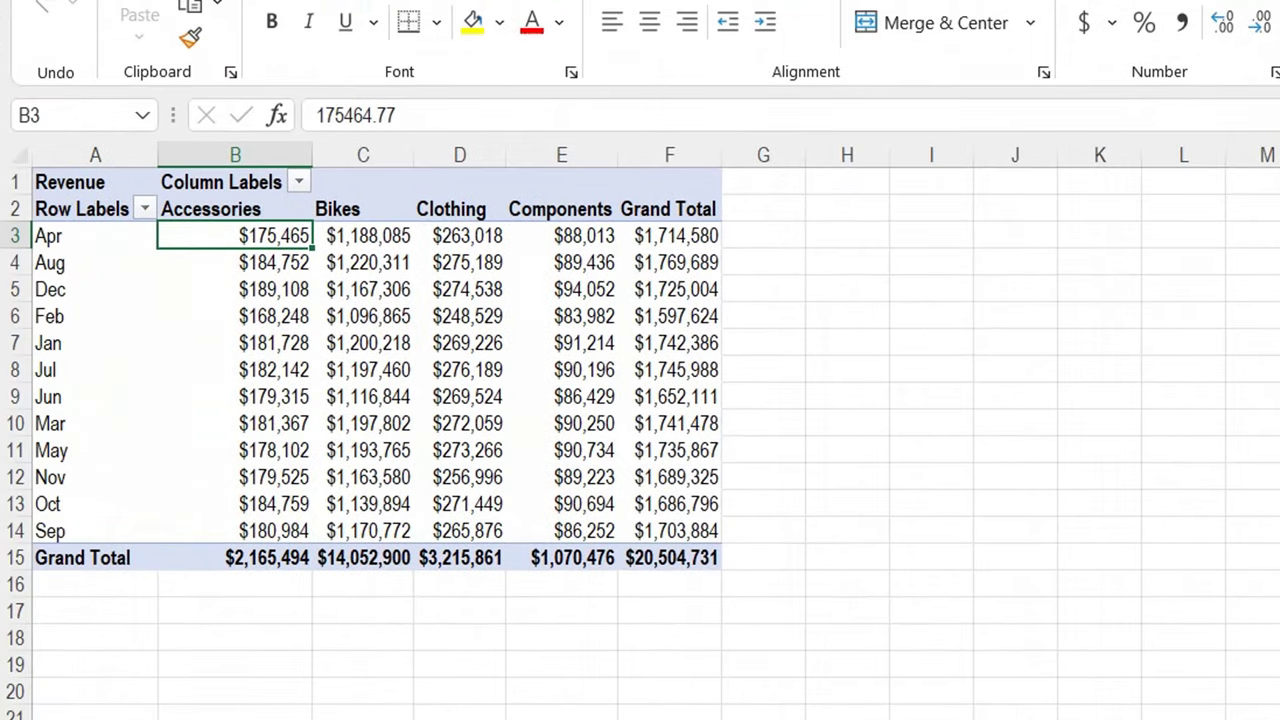
mouse_move(166, 499)
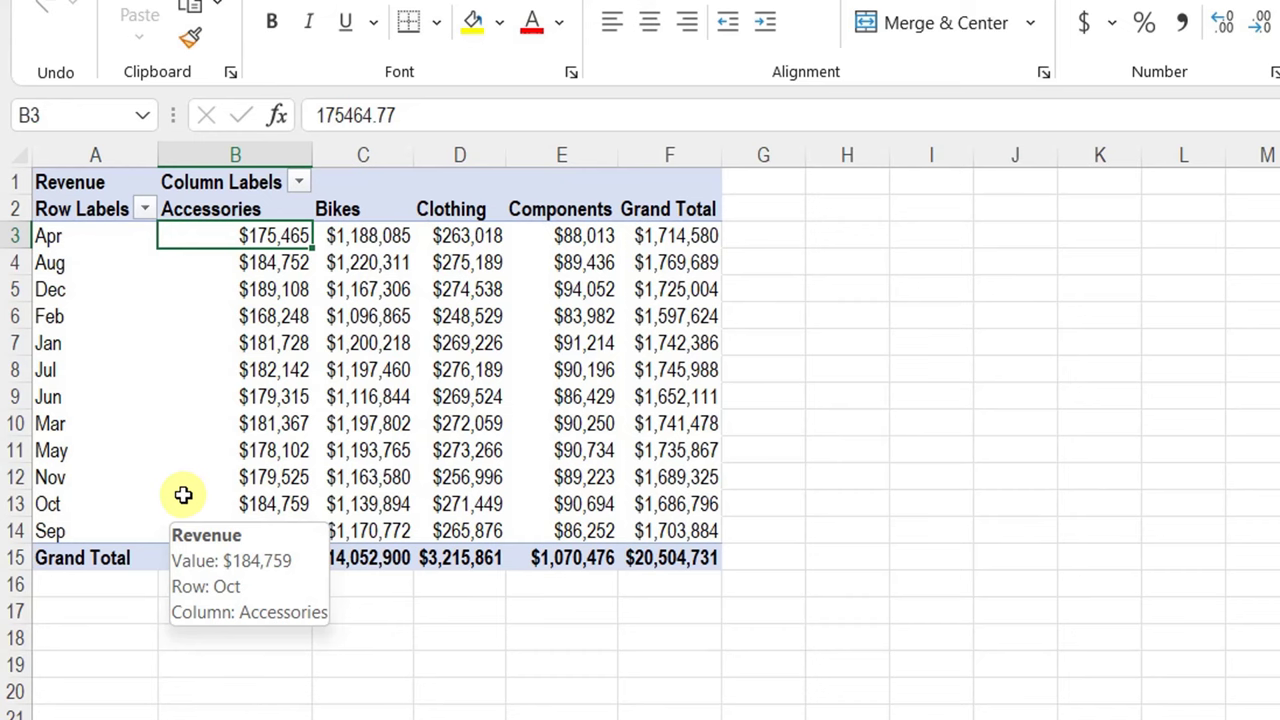
mouse_move(212, 475)
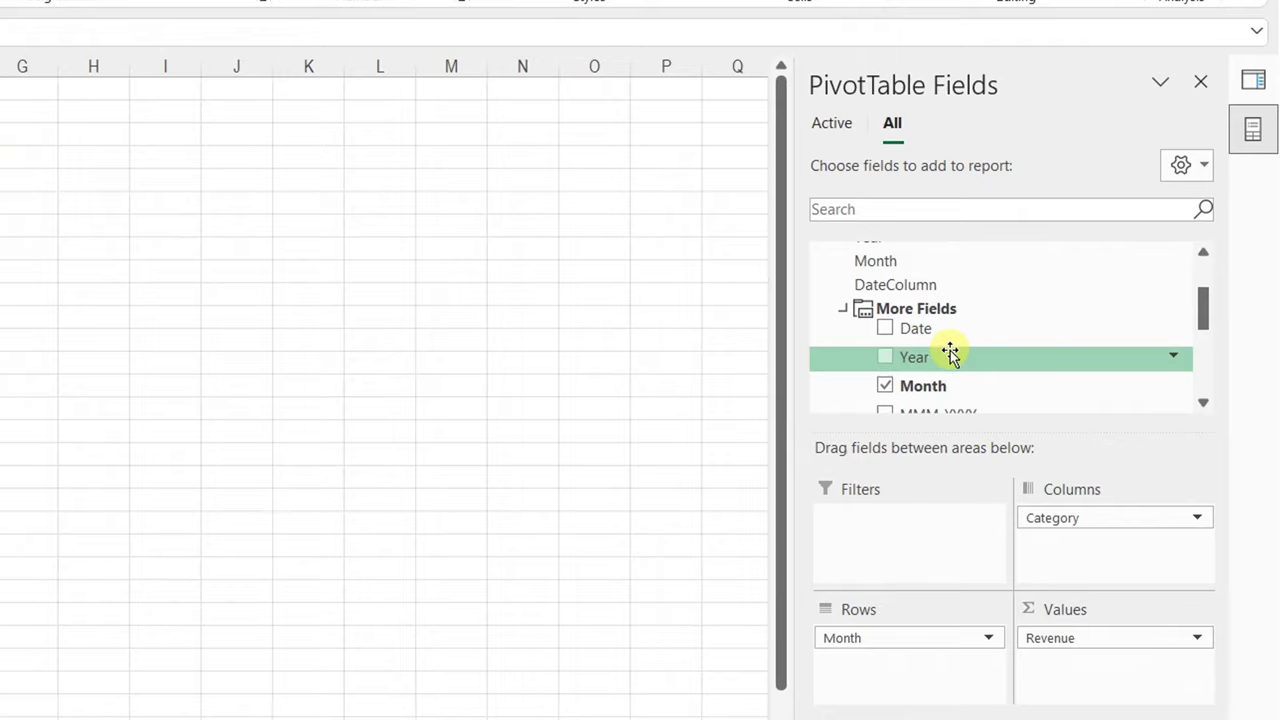
Add a Year slicer, place it beside the PivotTable, and filter to 2016
right_click(950, 357)
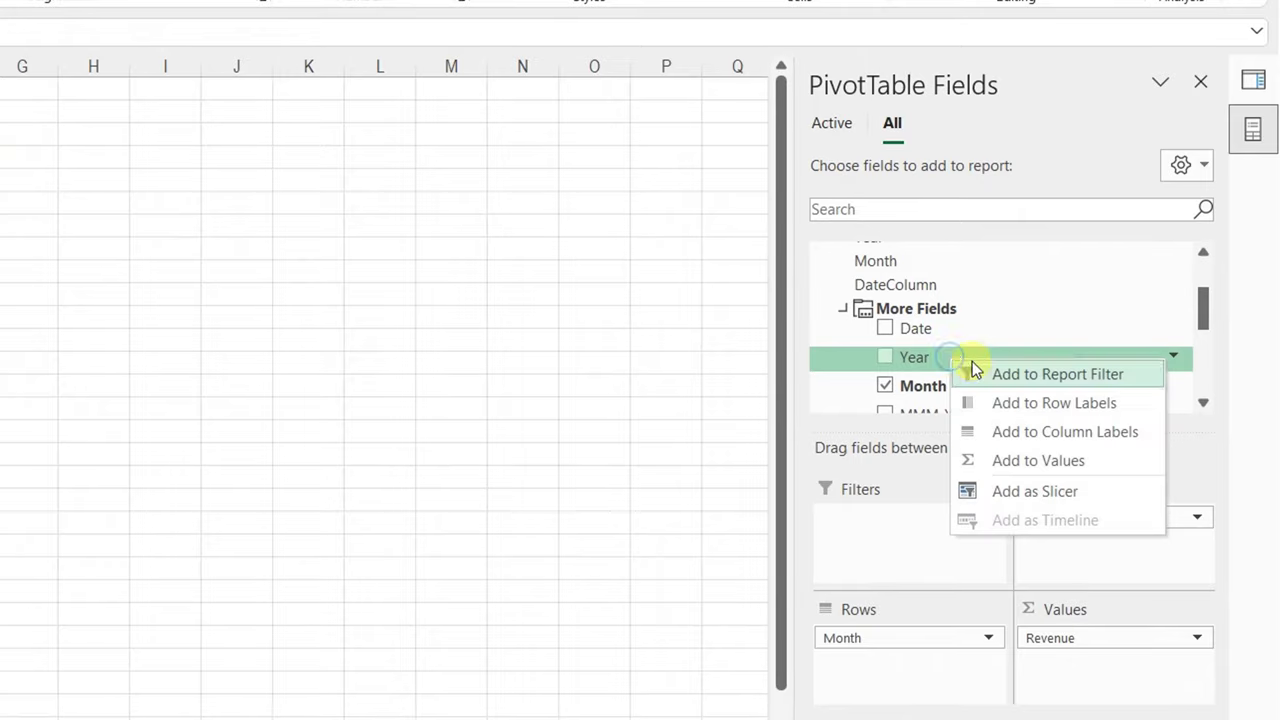
left_click(1030, 494)
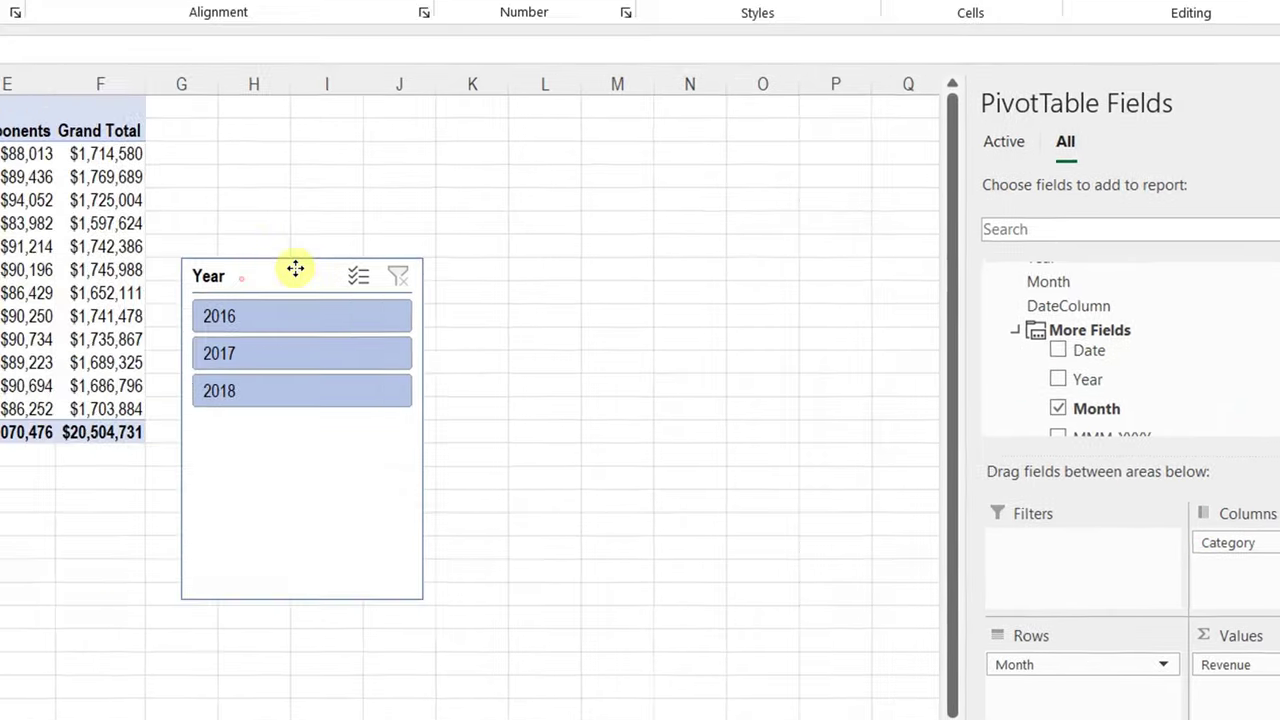
left_click_drag(141, 250, 244, 114)
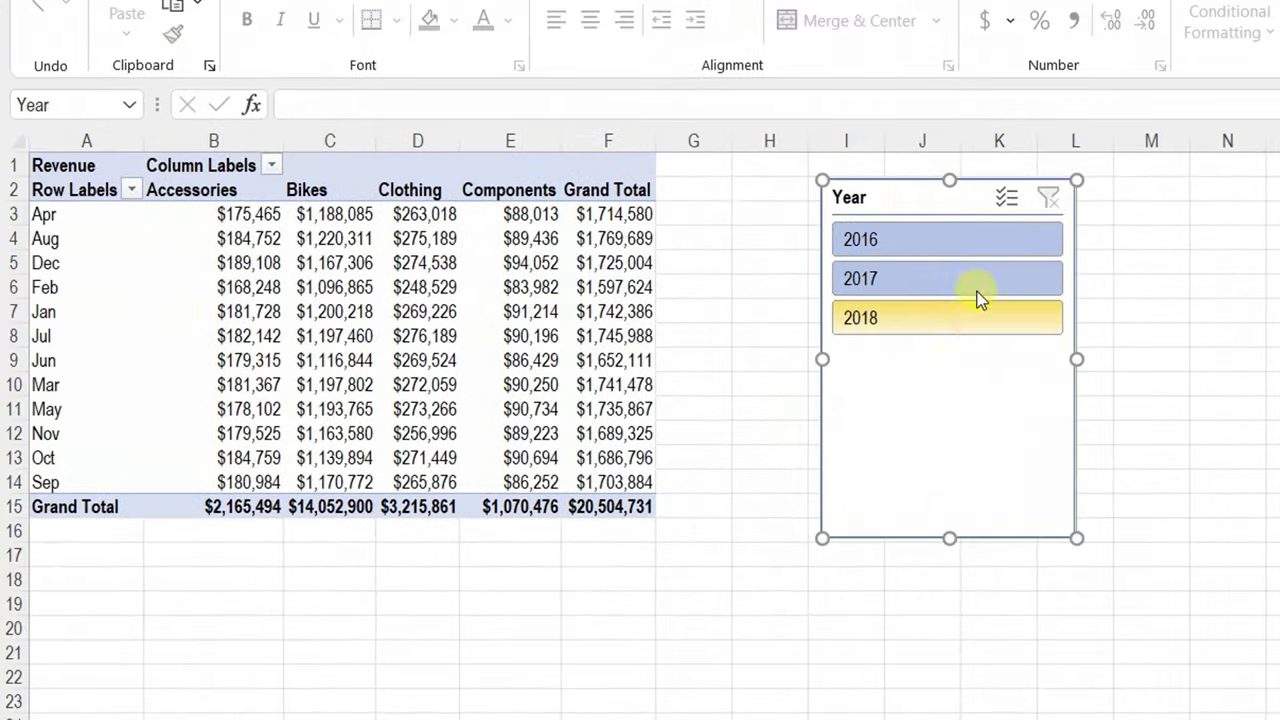
left_click(964, 238)
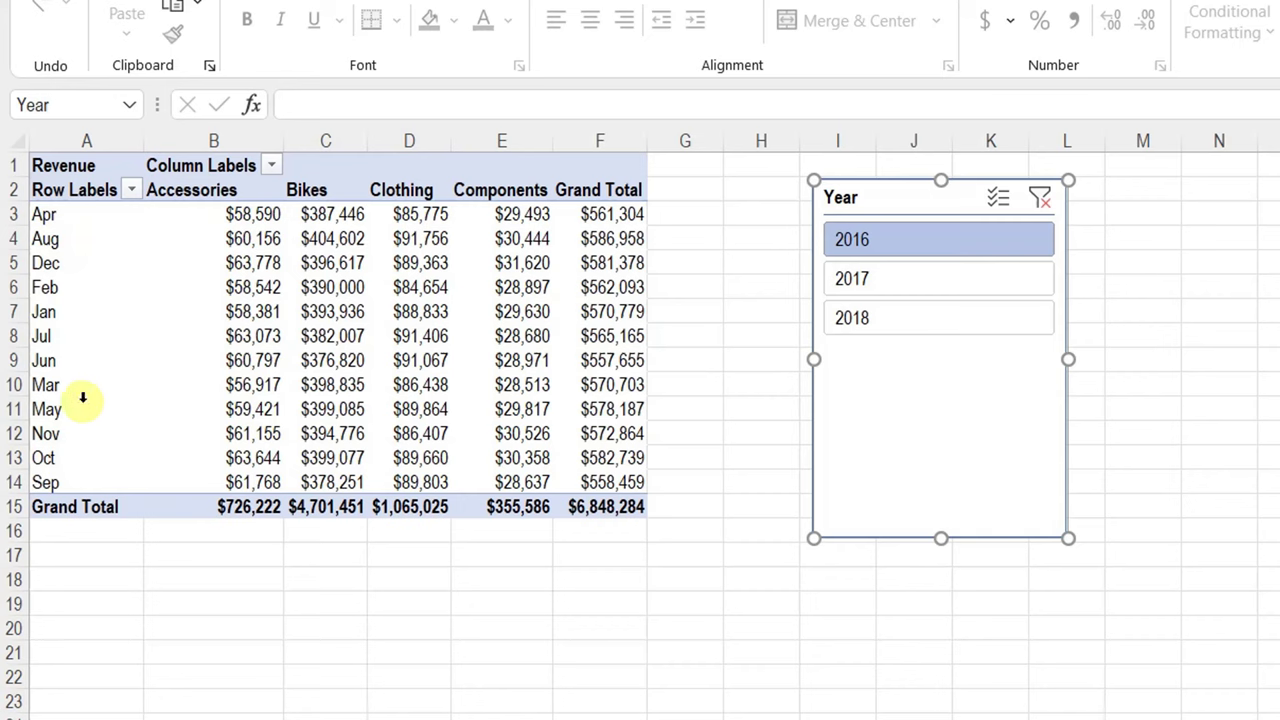
Select the Apr, Aug, Dec, Feb and Sep month rows, which are sorted alphabetically
left_click(49, 214)
left_click(47, 240)
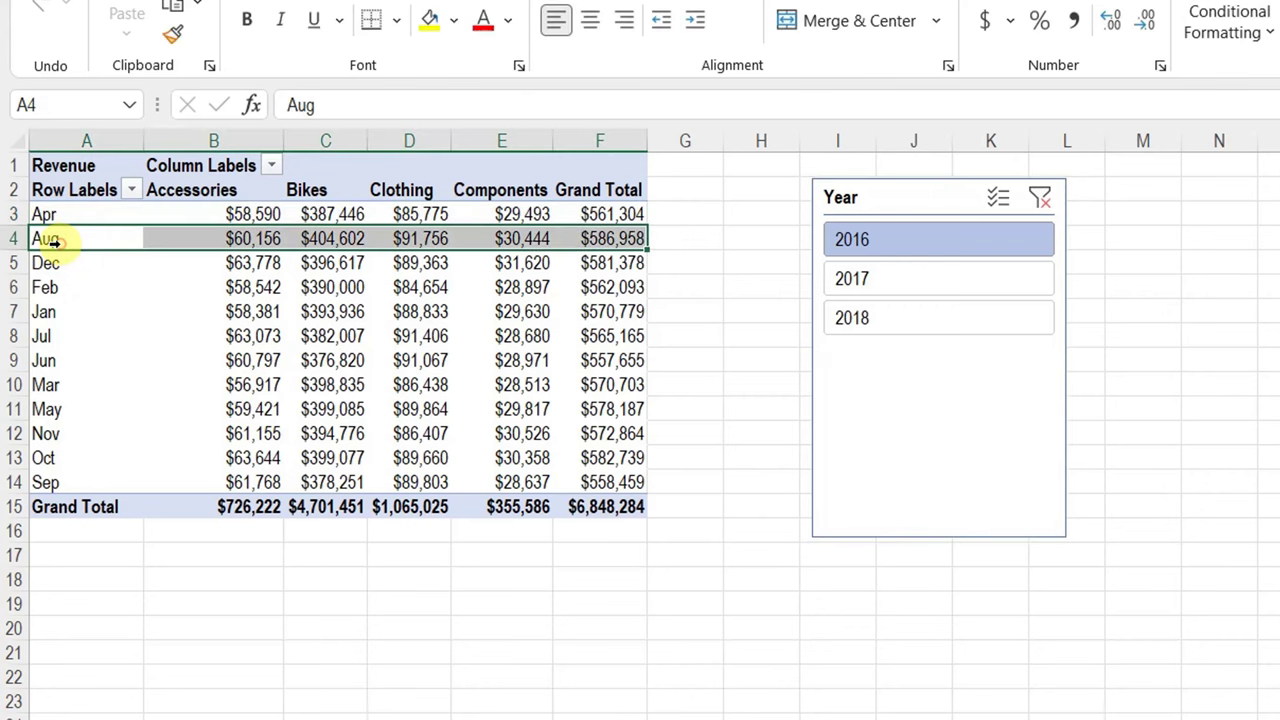
left_click(50, 262)
left_click(47, 287)
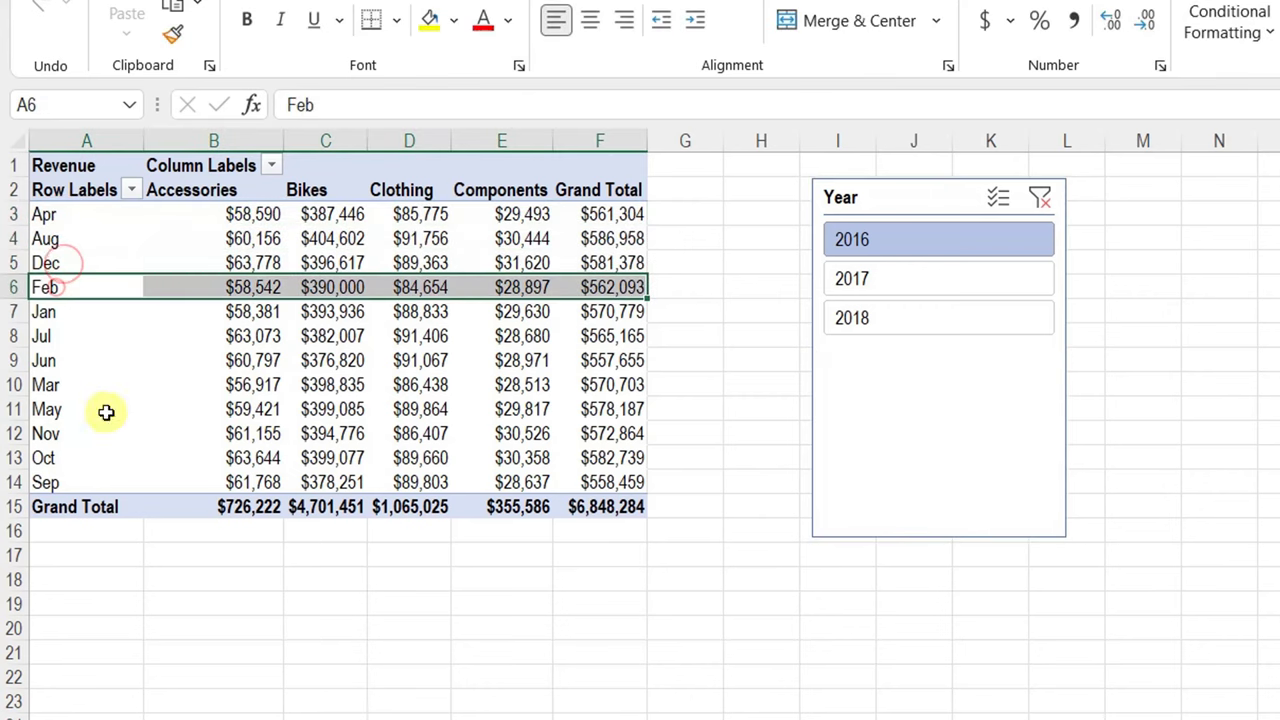
left_click(47, 482)
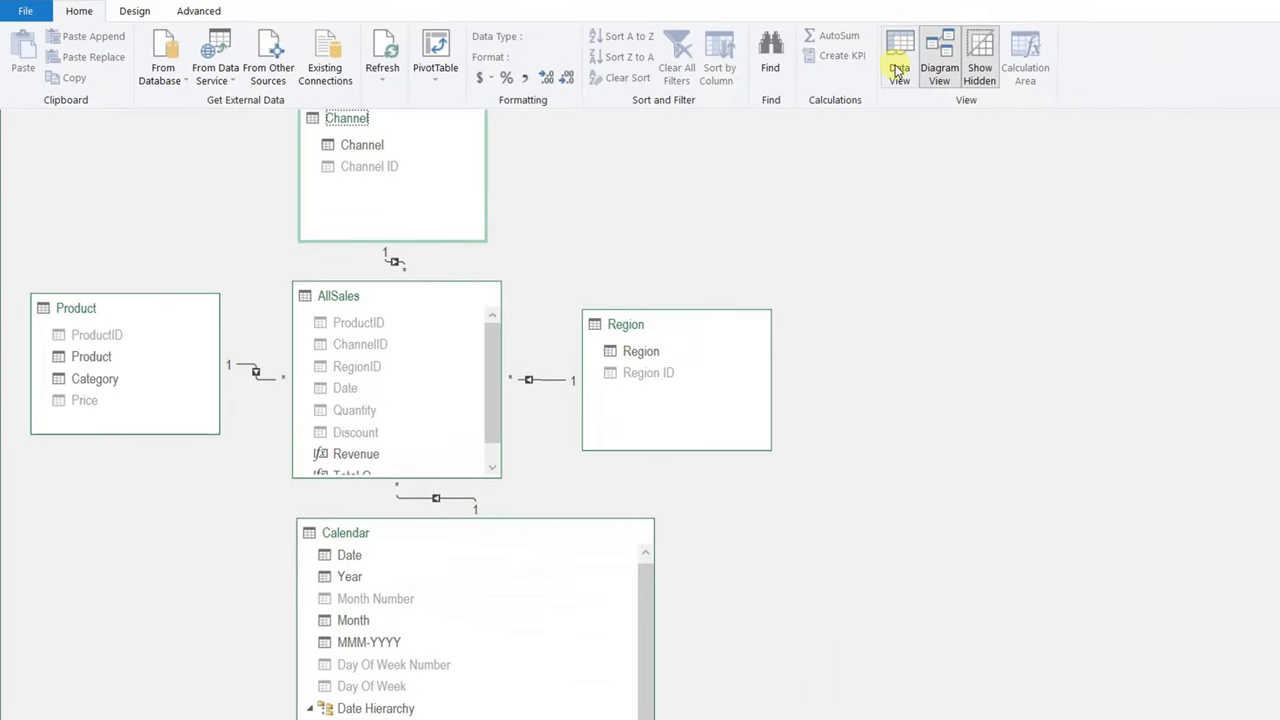
Show the Calendar table's data grid in Power Pivot and select its Month column
left_click(897, 70)
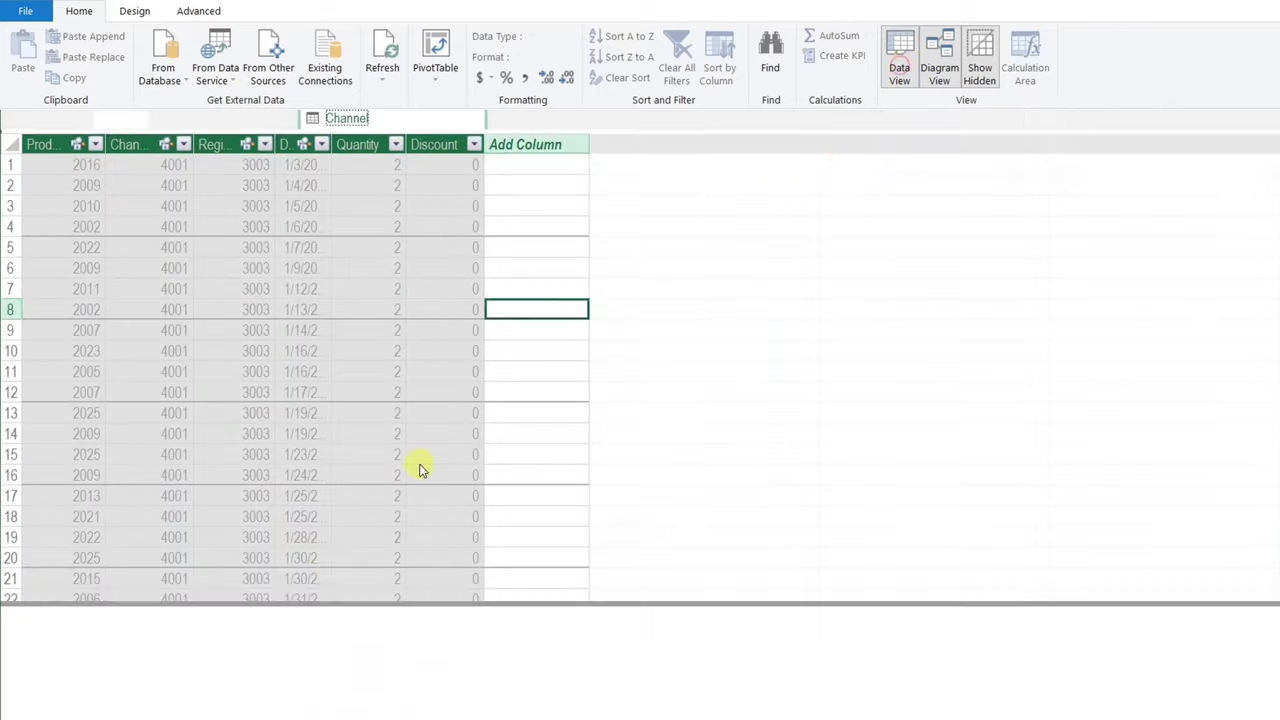
left_click(218, 716)
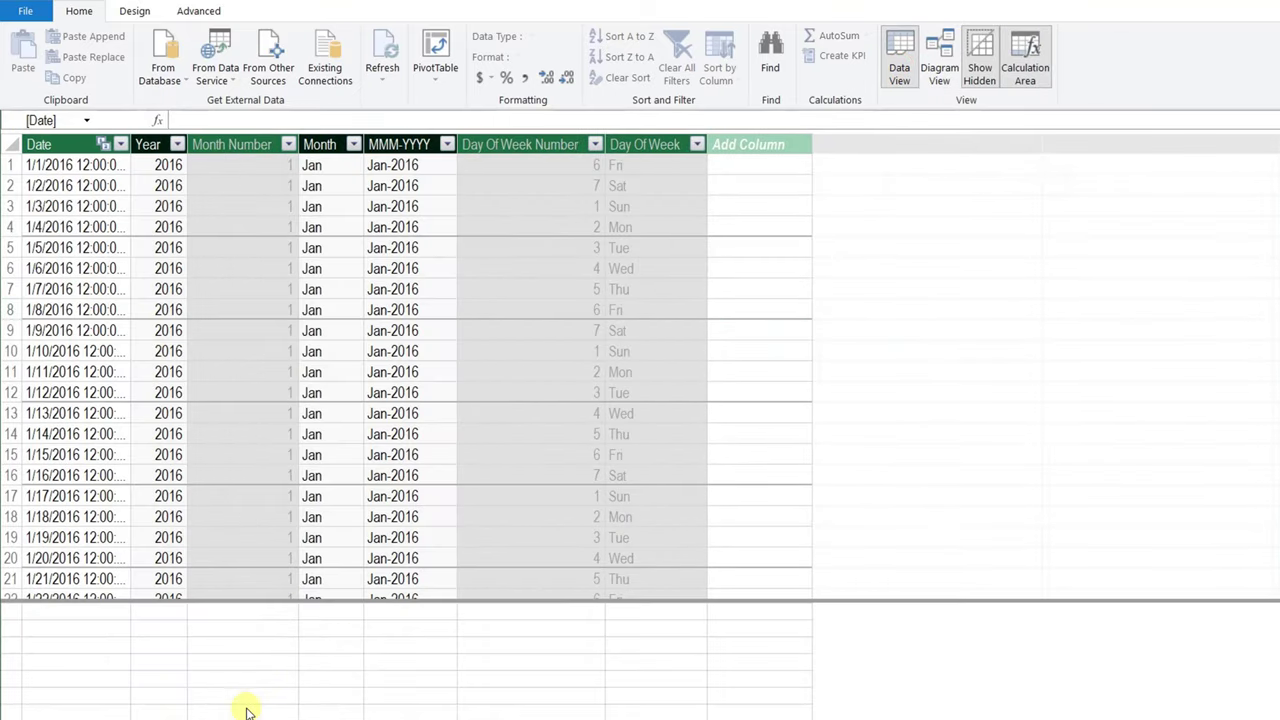
left_click(333, 143)
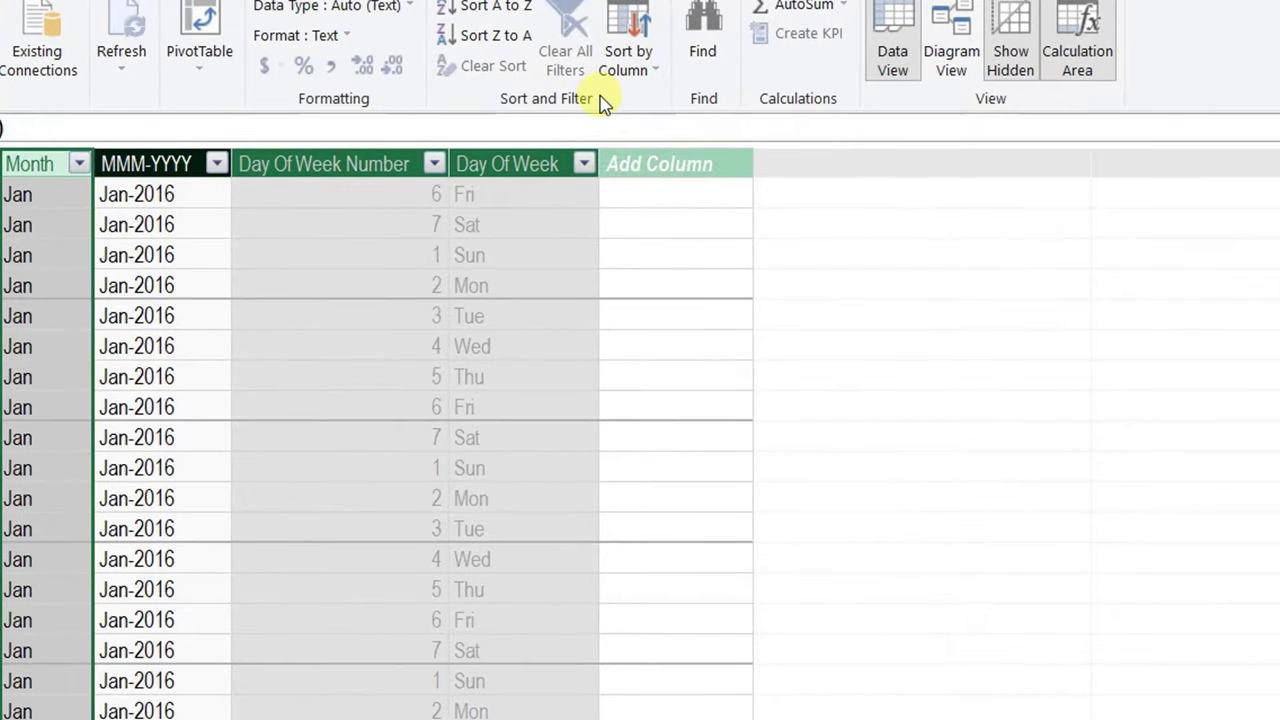
Set the Month column to sort by the Month Number column
left_click(636, 70)
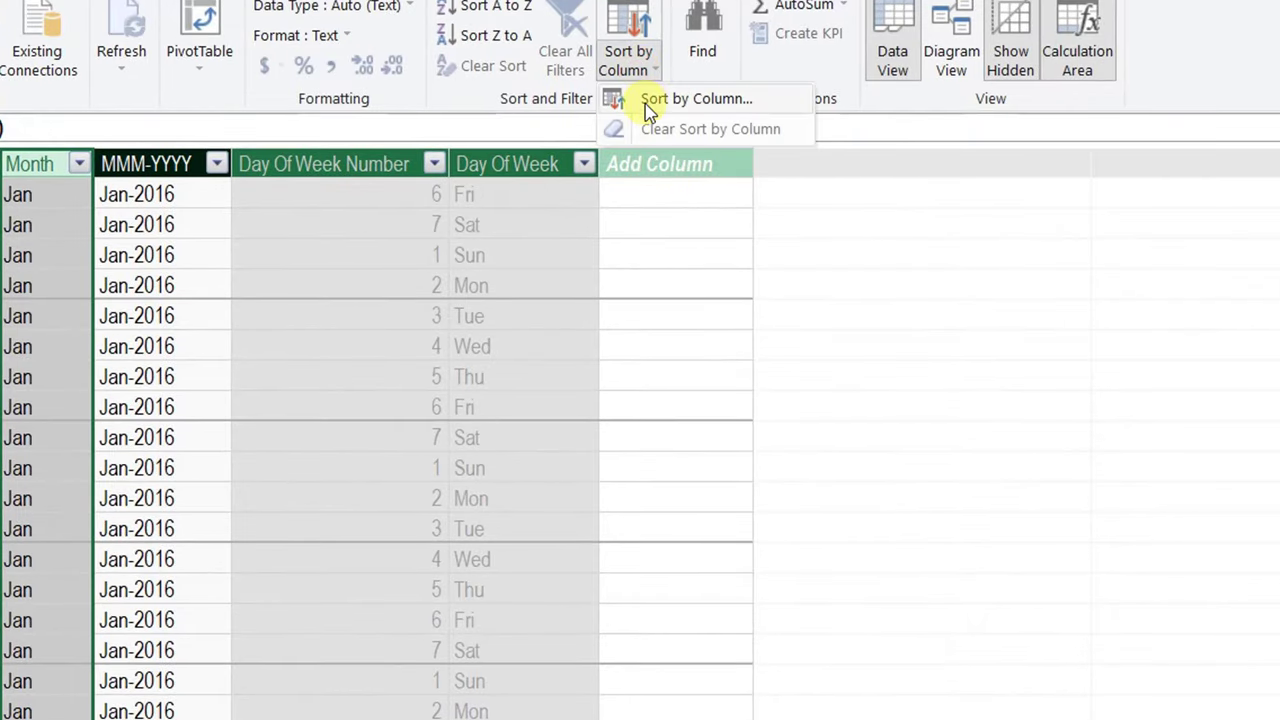
left_click(646, 100)
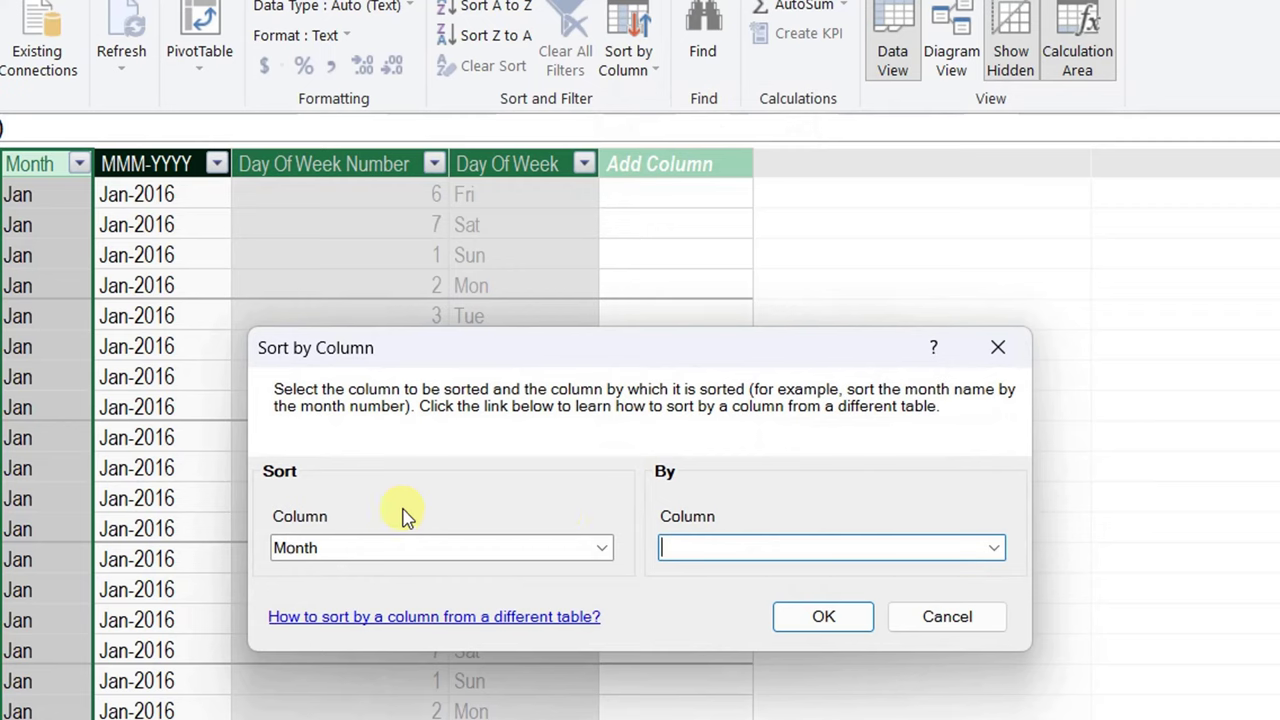
left_click(850, 550)
left_click(986, 546)
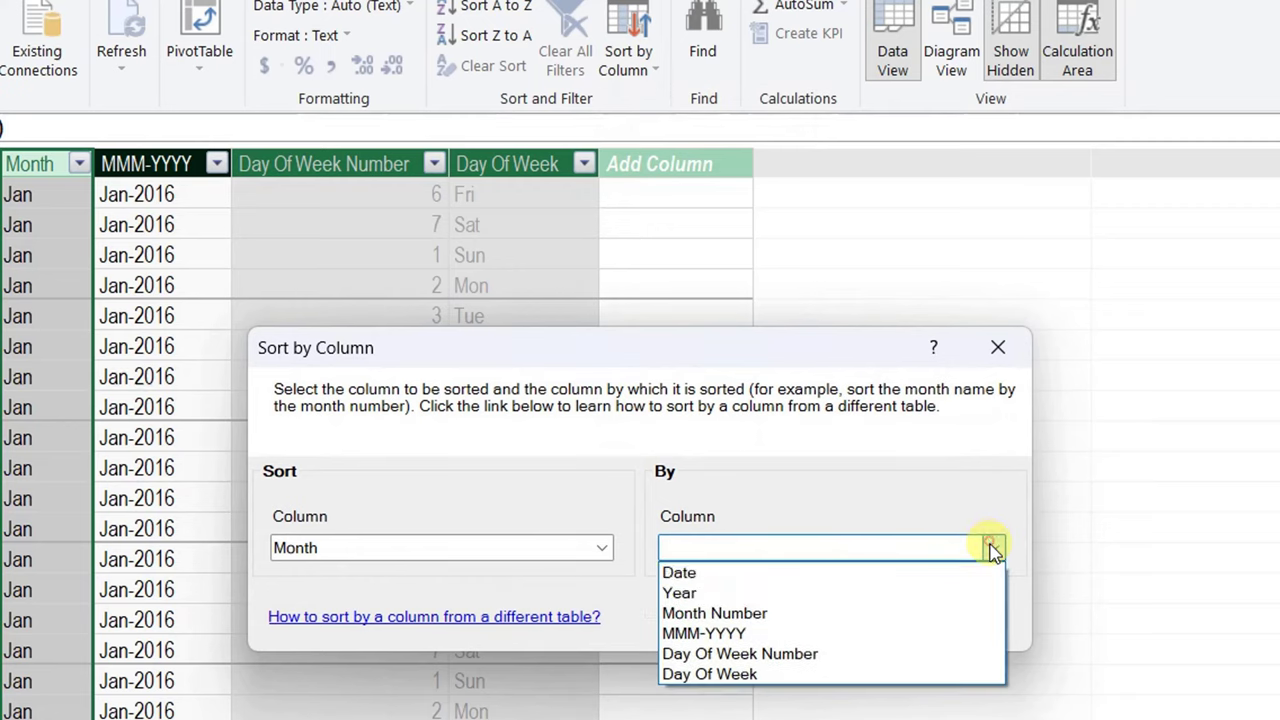
left_click(928, 609)
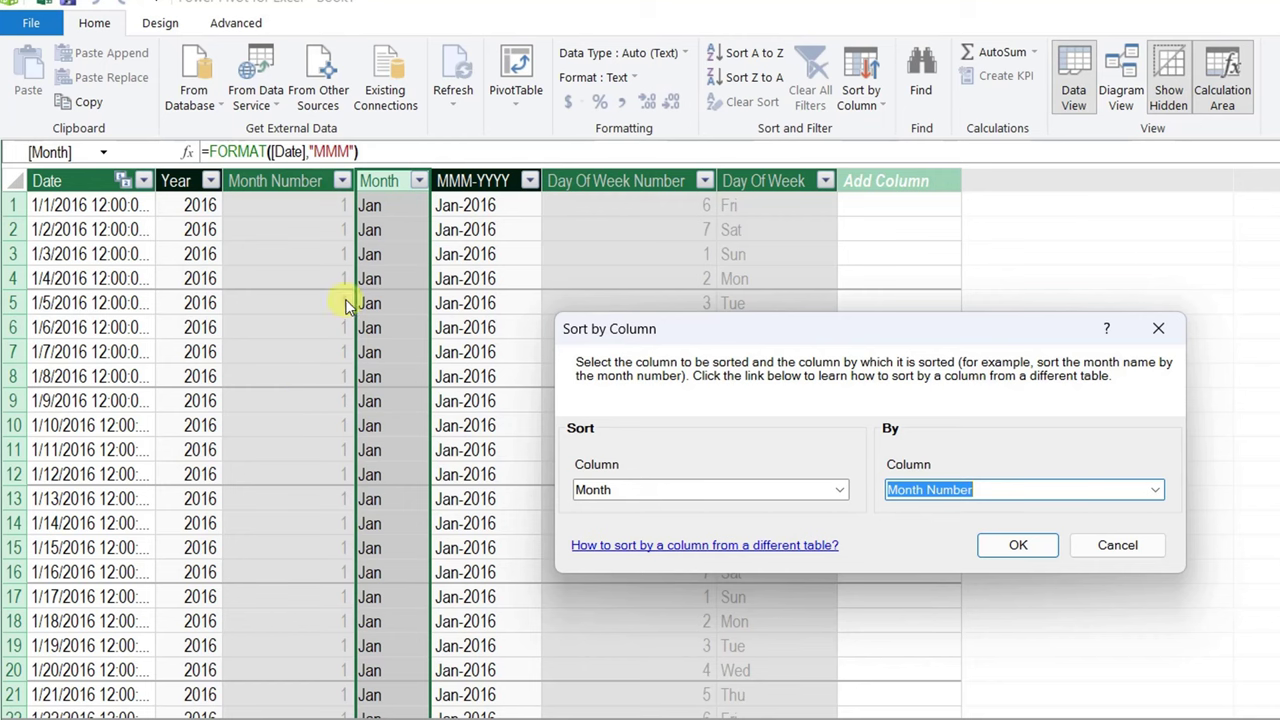
left_click(1020, 543)
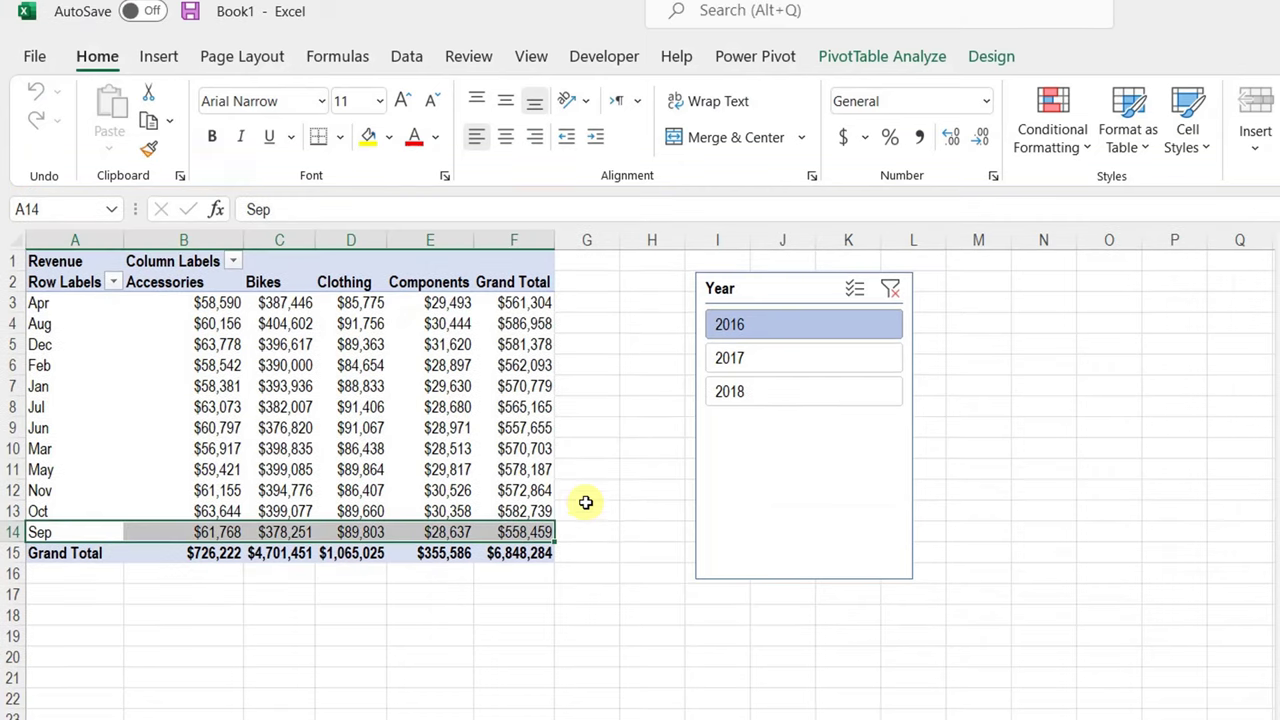
Confirm months run Jan through Dec while switching the Year slicer to 2017, 2018, then 2016
left_click(50, 303)
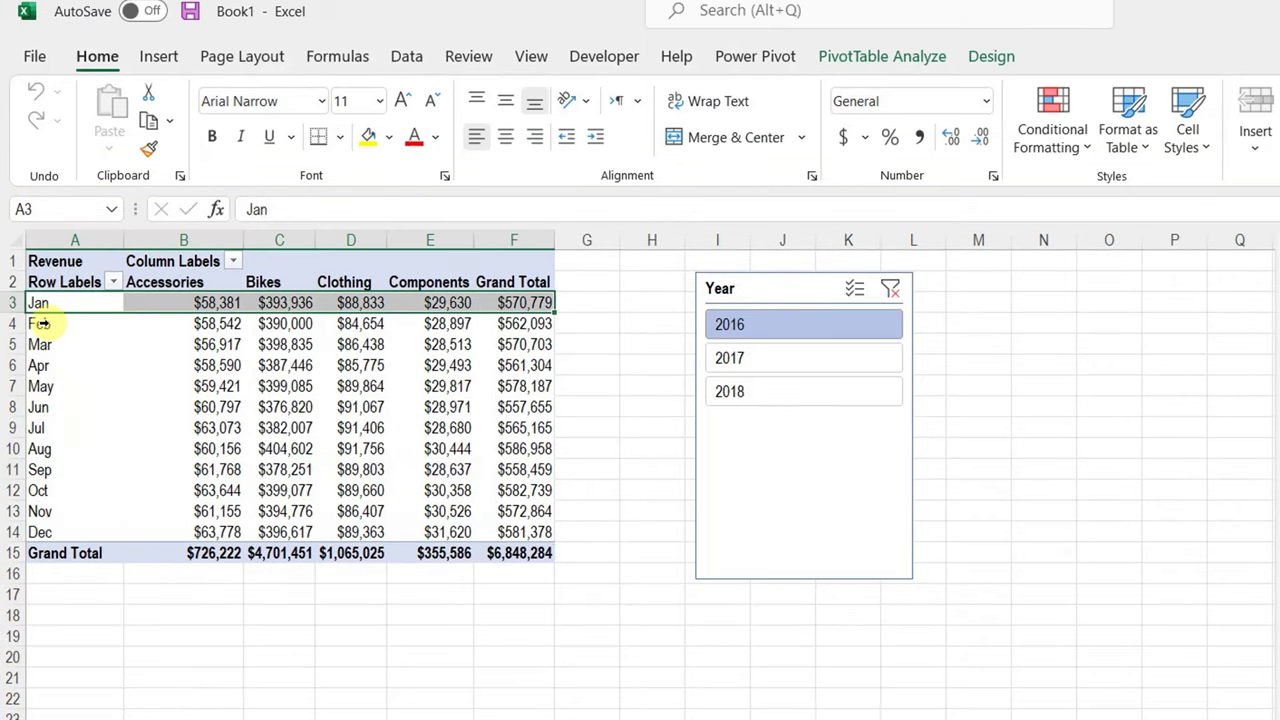
left_click(63, 531)
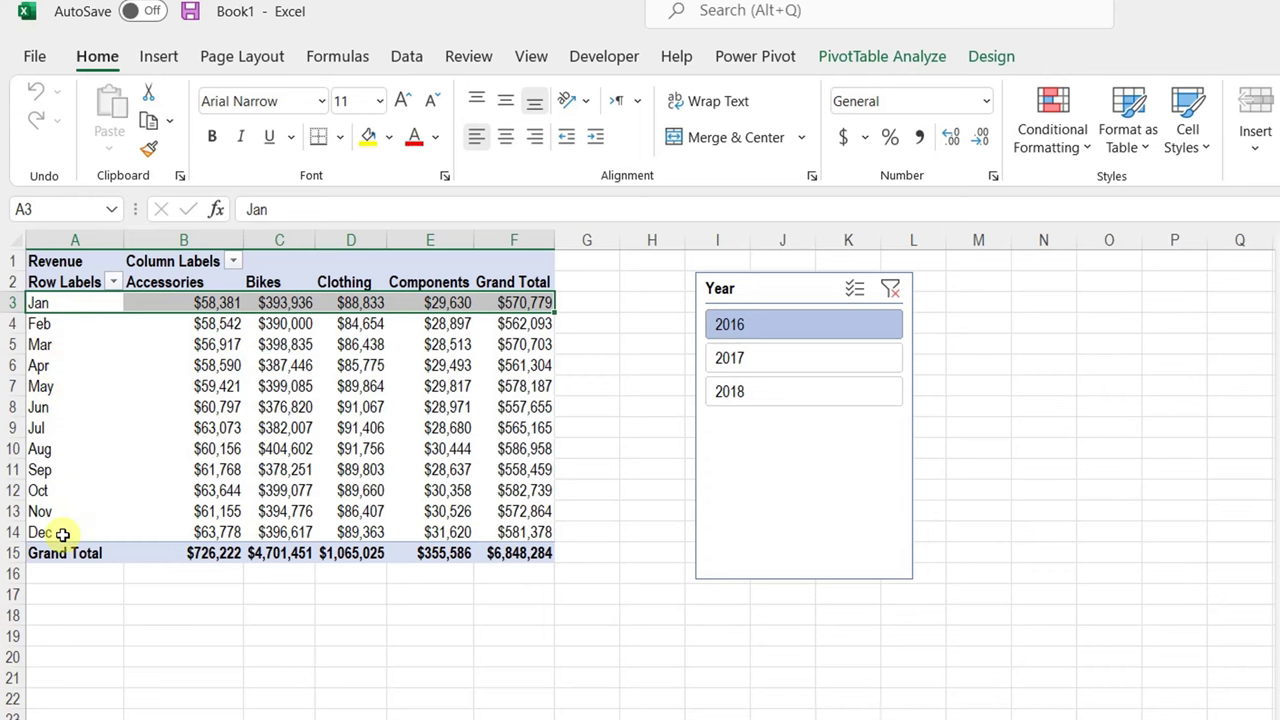
left_click(816, 364)
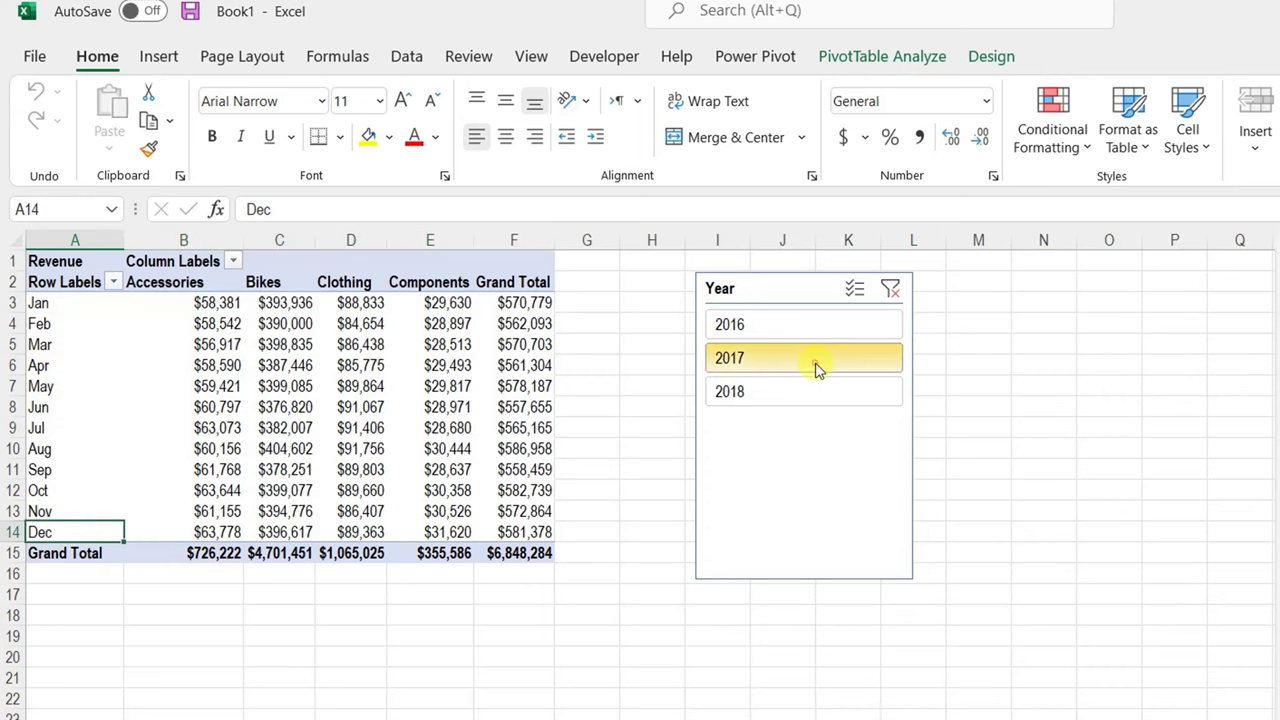
left_click(822, 390)
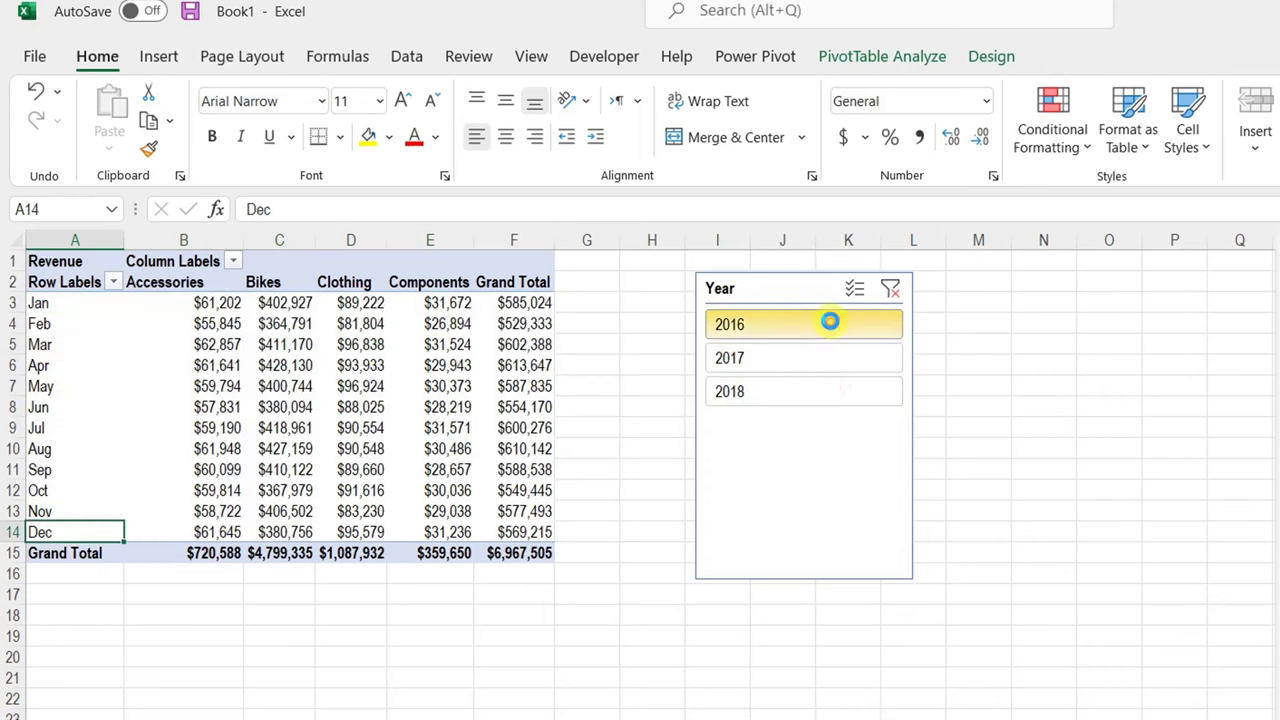
left_click(826, 326)
left_click(259, 448)
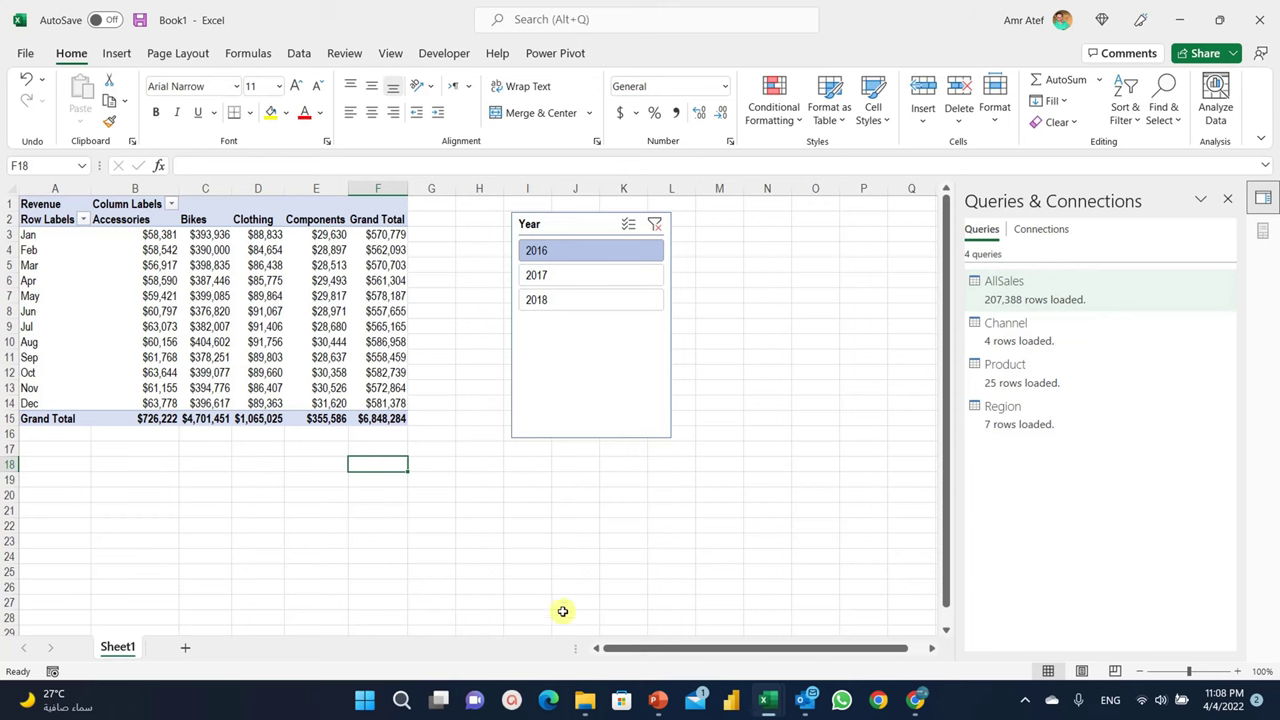
Copy Sales2019.xlsx's 2019 sheet into AllSales.xlsx after all existing sheets, keeping the original
key("alt+Tab")
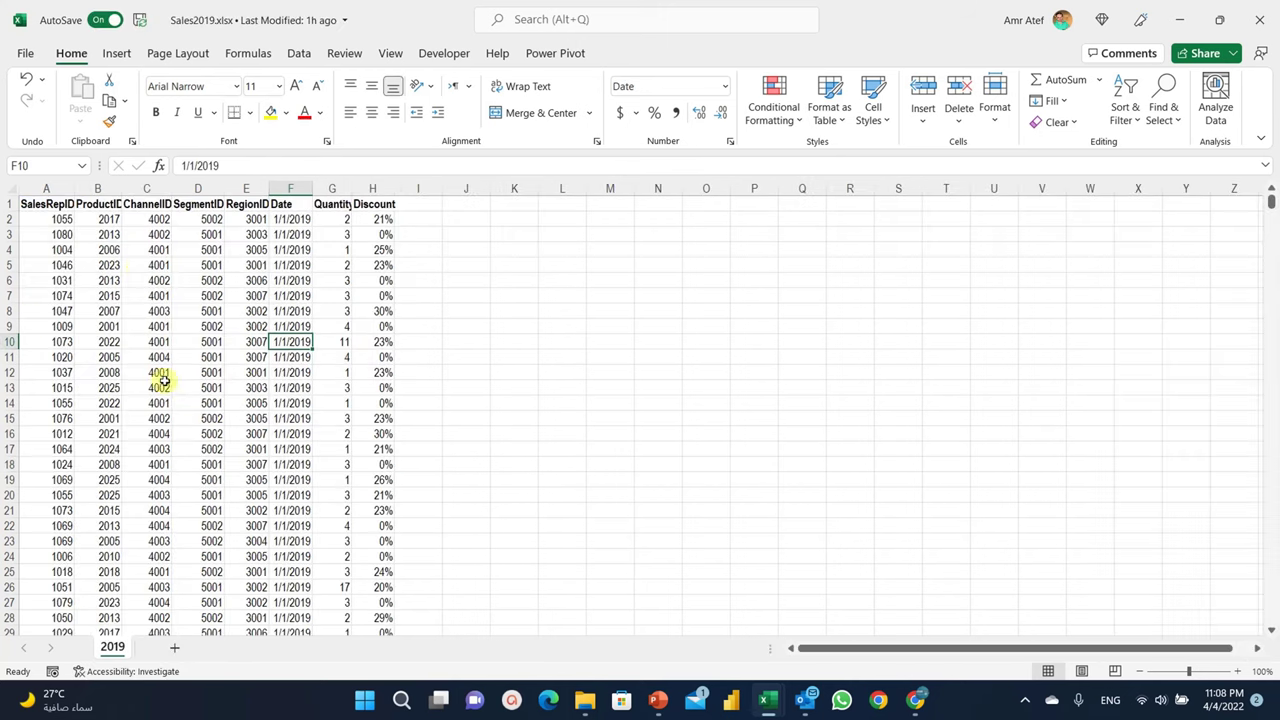
right_click(113, 650)
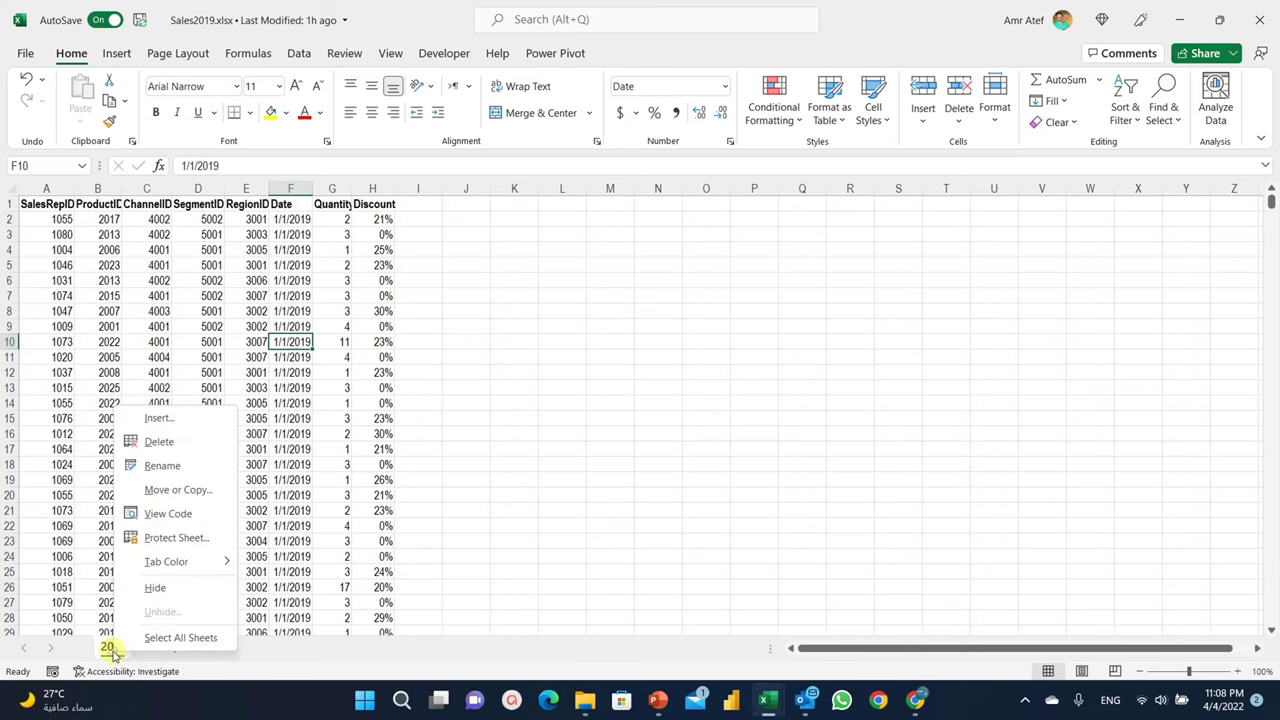
left_click(190, 490)
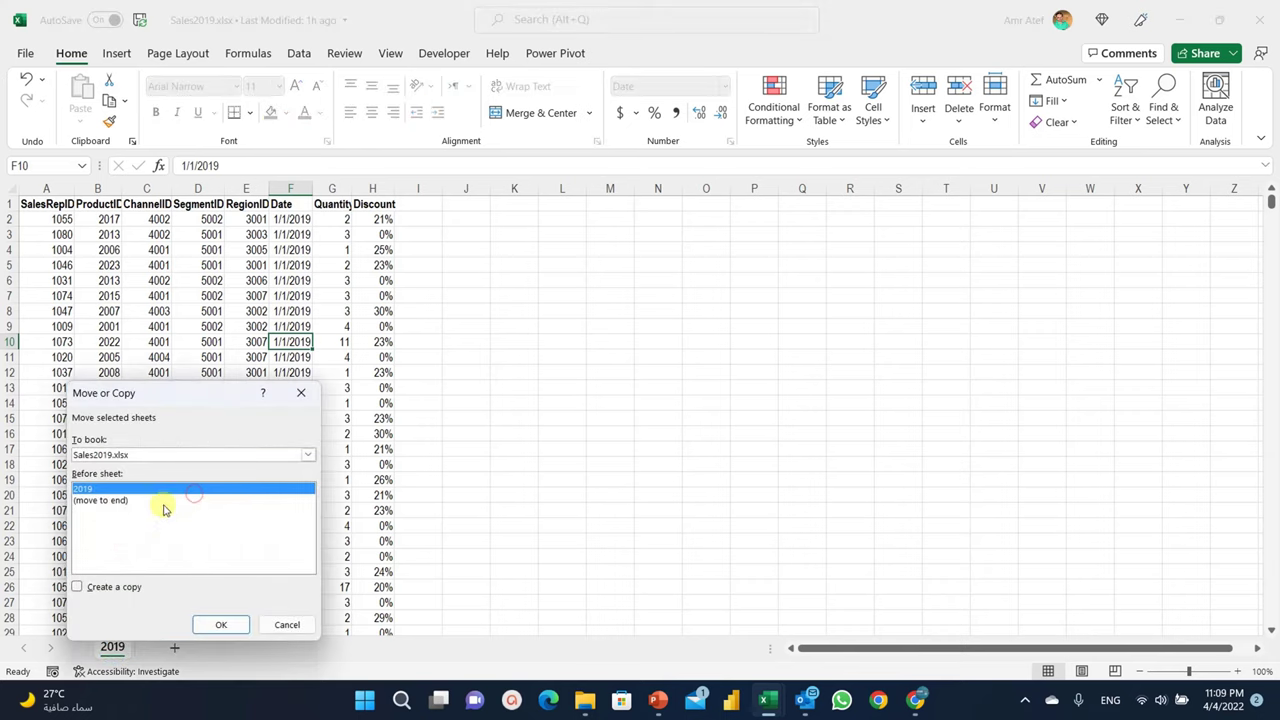
left_click(95, 588)
left_click(130, 454)
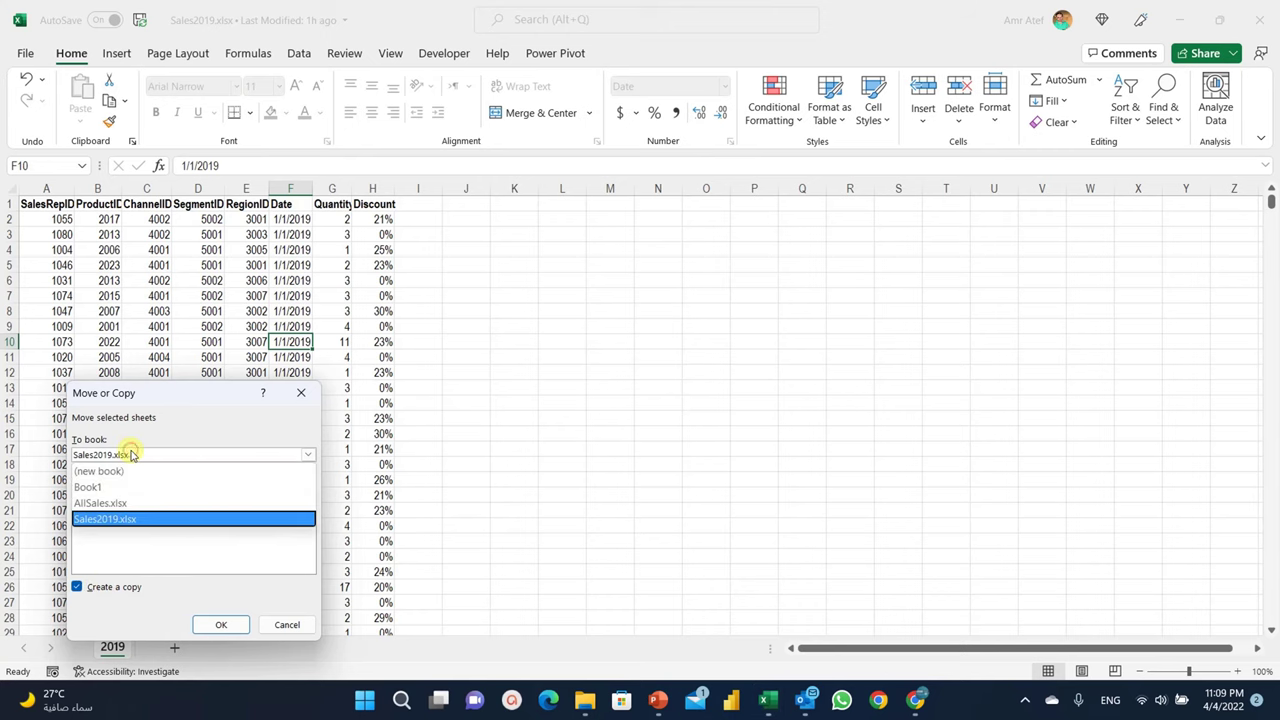
left_click(120, 503)
left_click(112, 522)
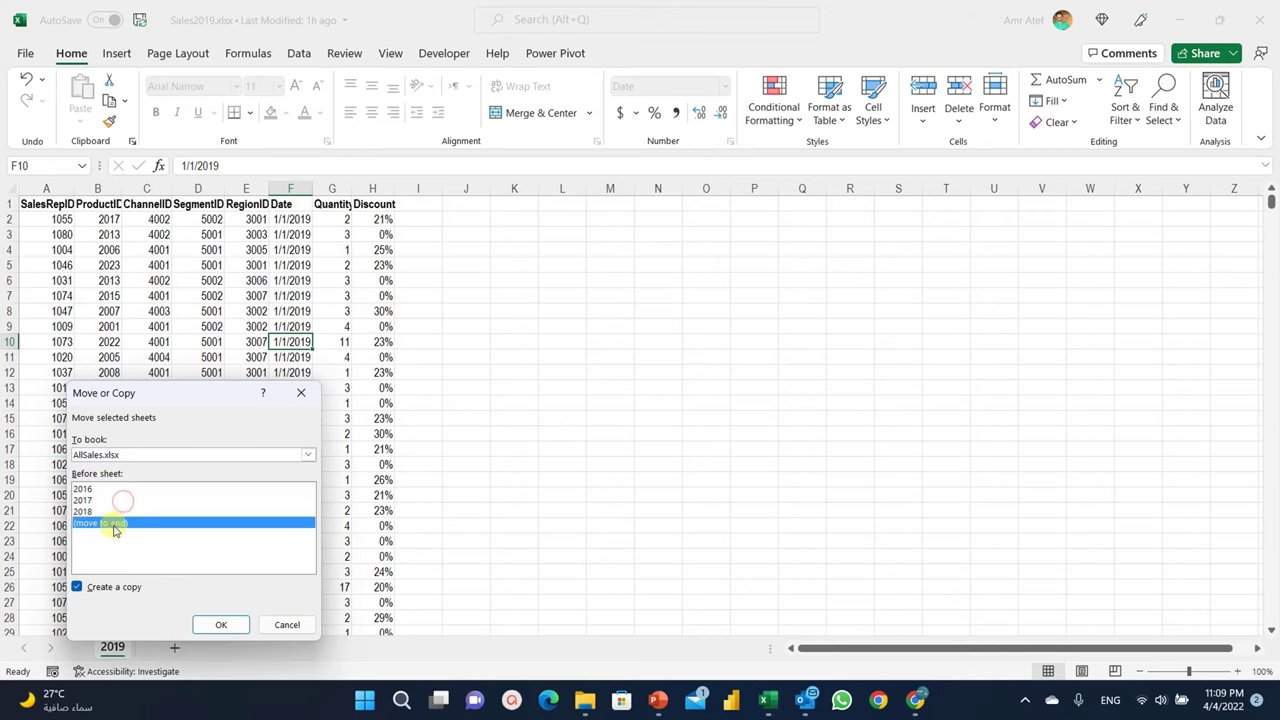
left_click(221, 624)
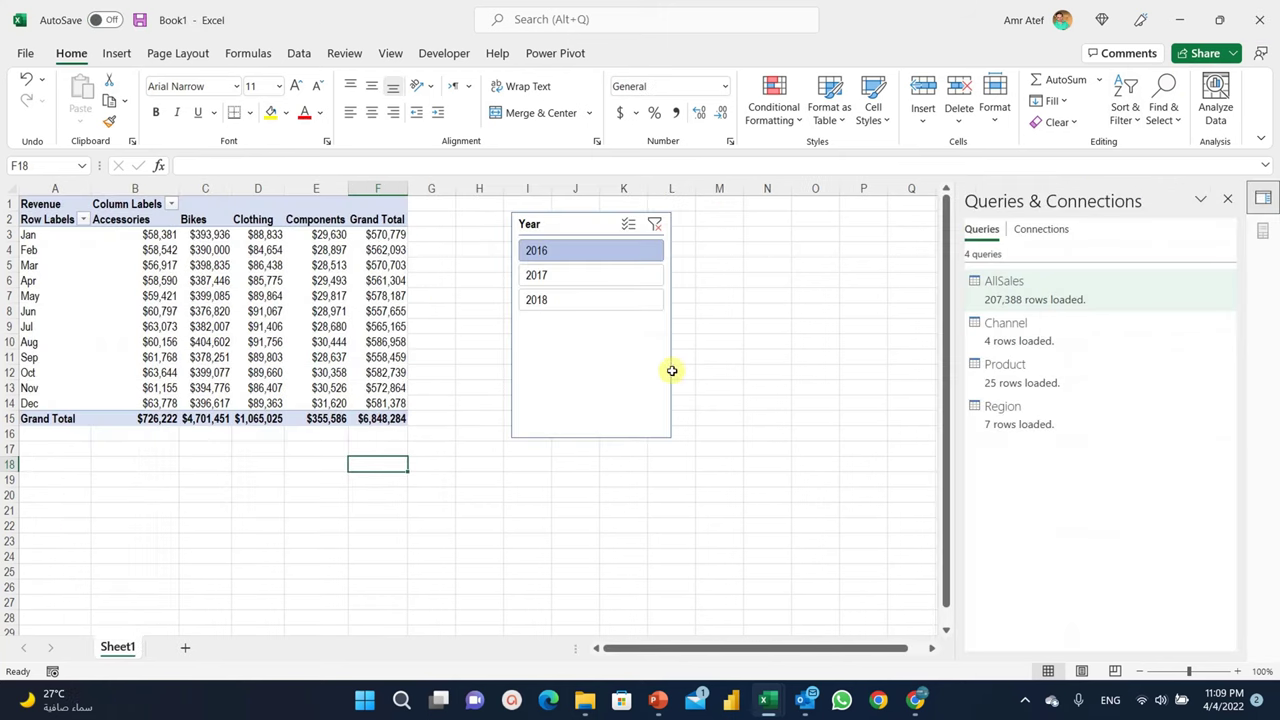
Refresh the PivotTable, then filter the Year slicer to 2016 and to the new (blank) item
right_click(289, 300)
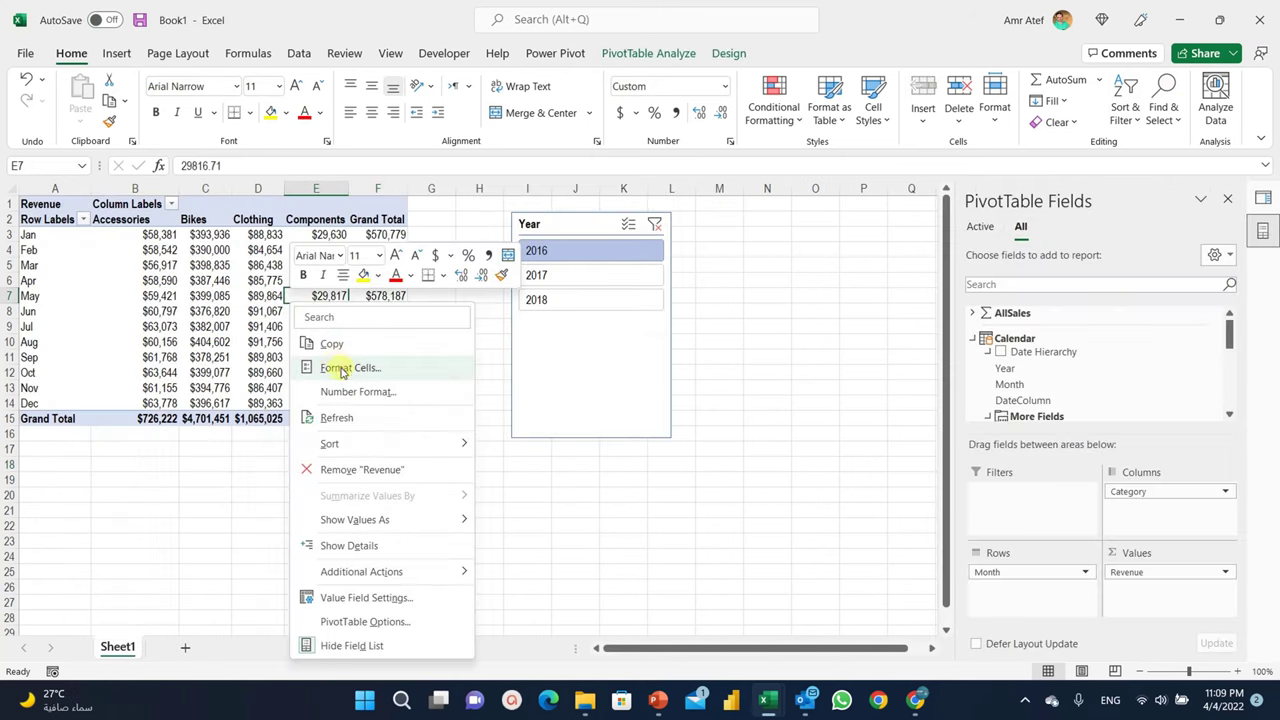
left_click(340, 417)
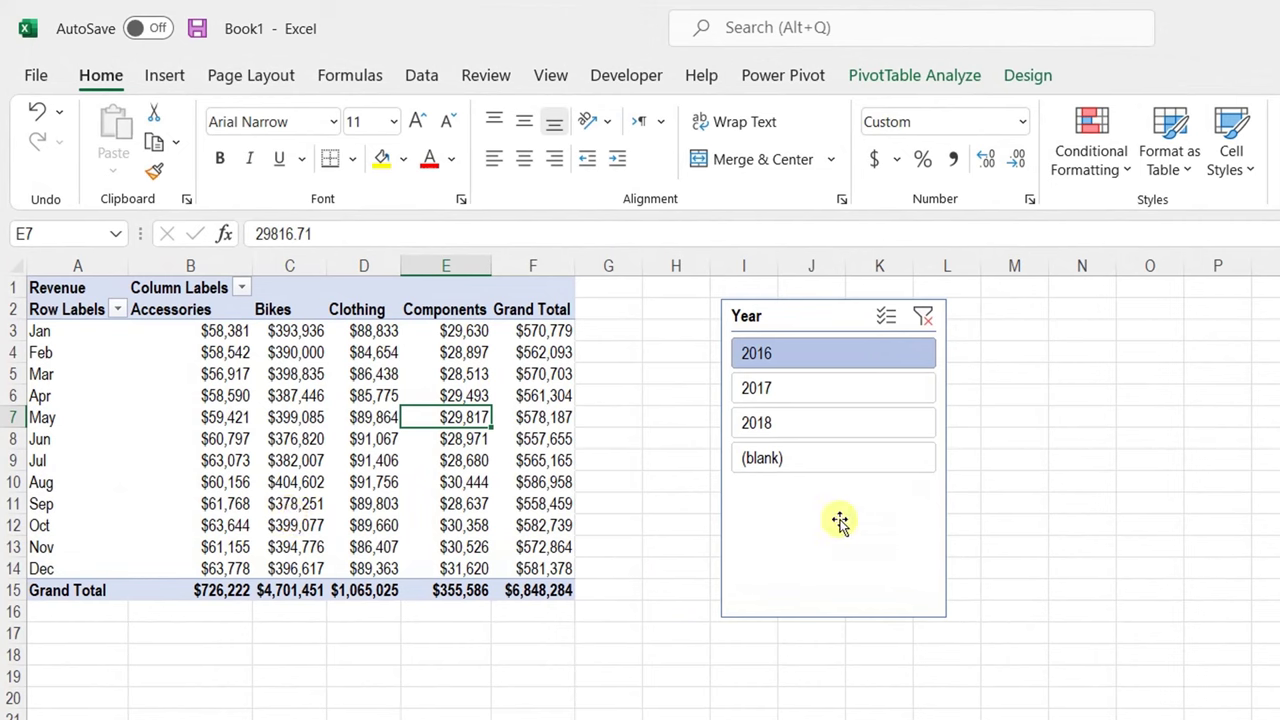
left_click(810, 358)
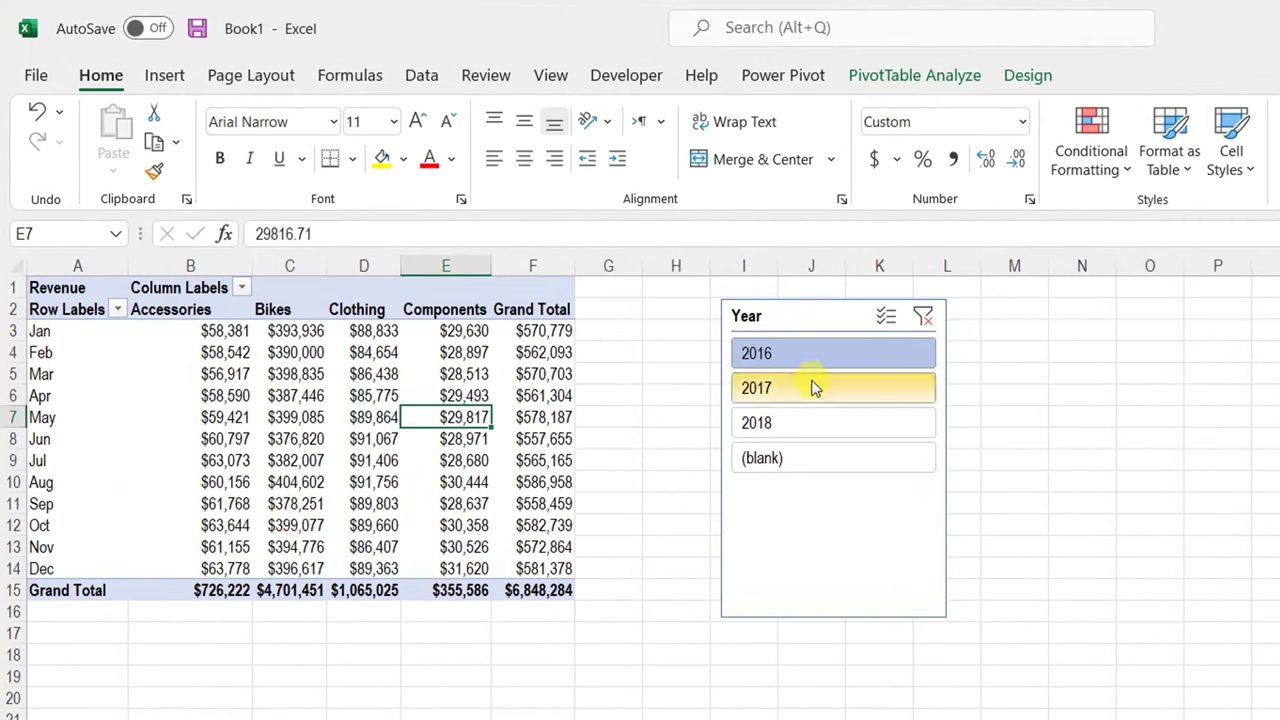
left_click(808, 464)
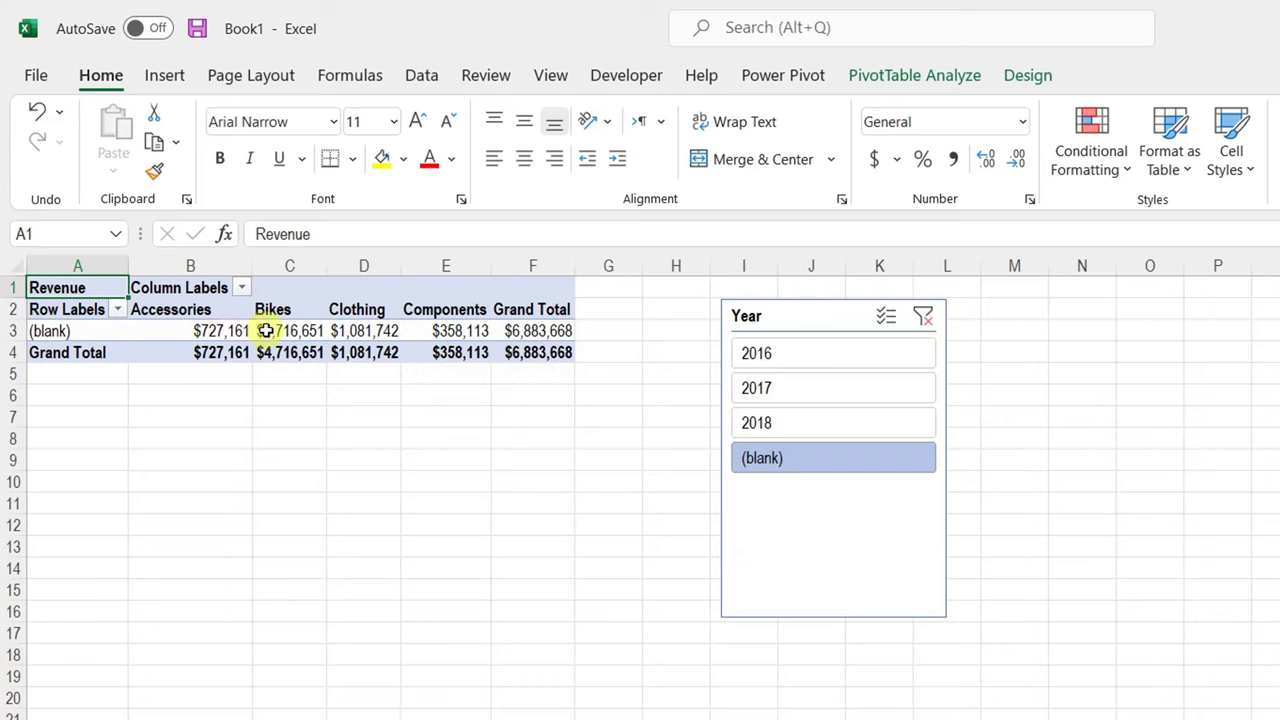
mouse_move(213, 339)
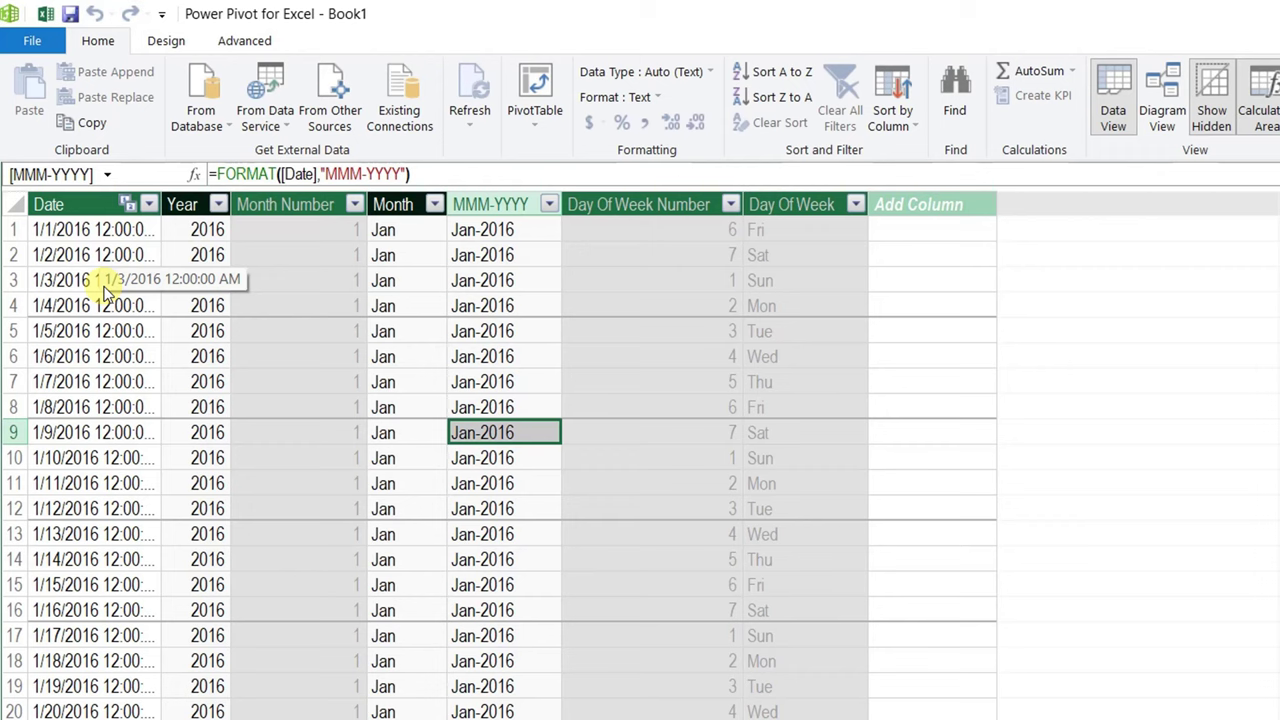
Change the Calendar date table's end date from 12/31/2018 to 12/31/2019 using Update Range
left_click(160, 40)
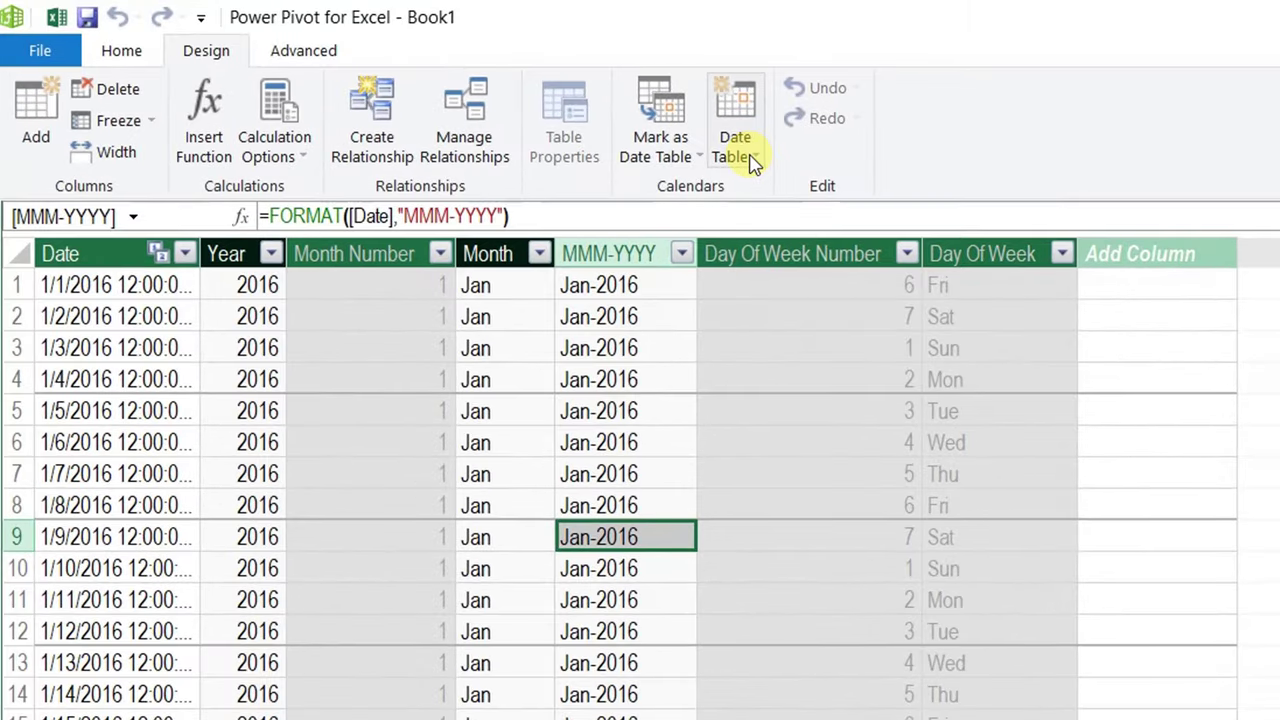
left_click(606, 128)
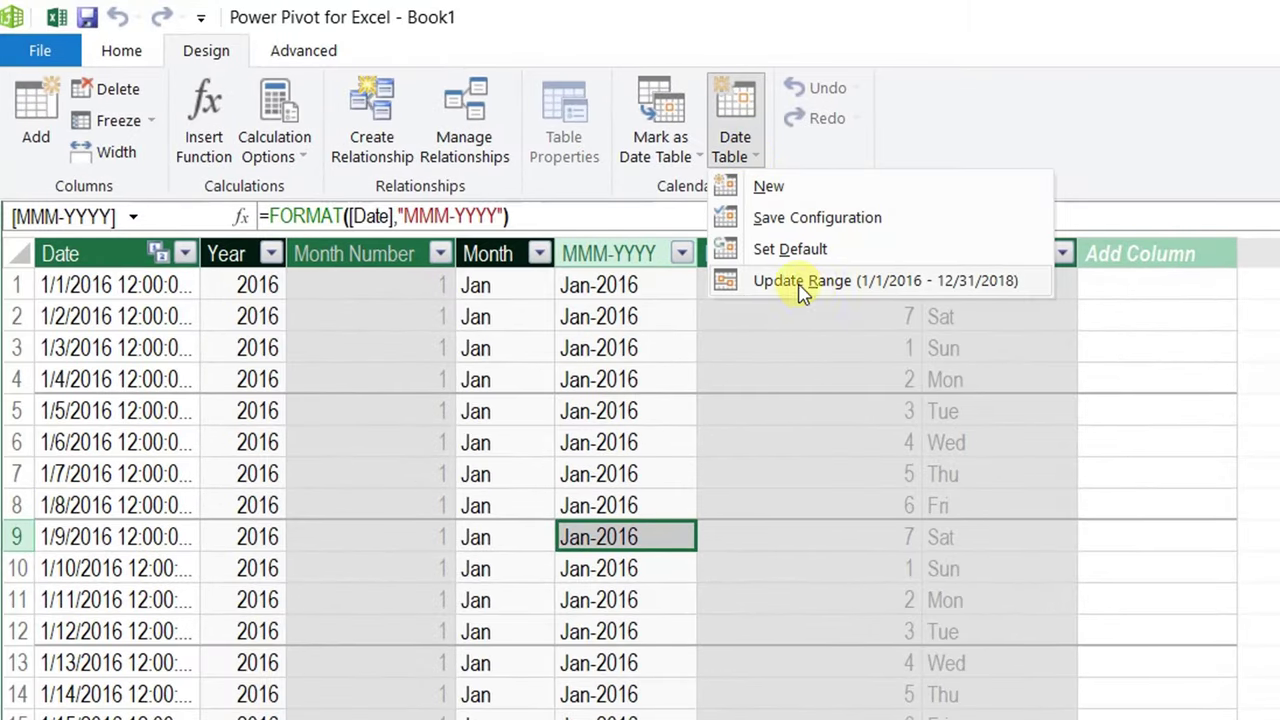
left_click(818, 288)
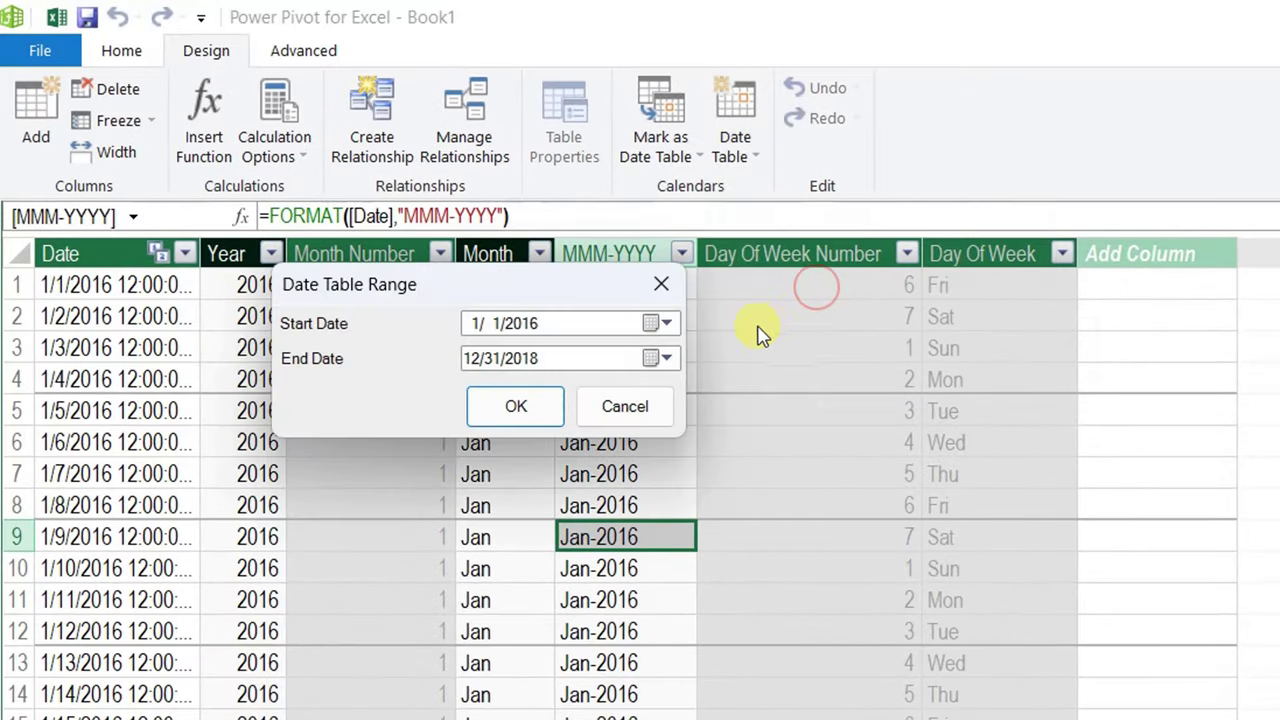
left_click(495, 358)
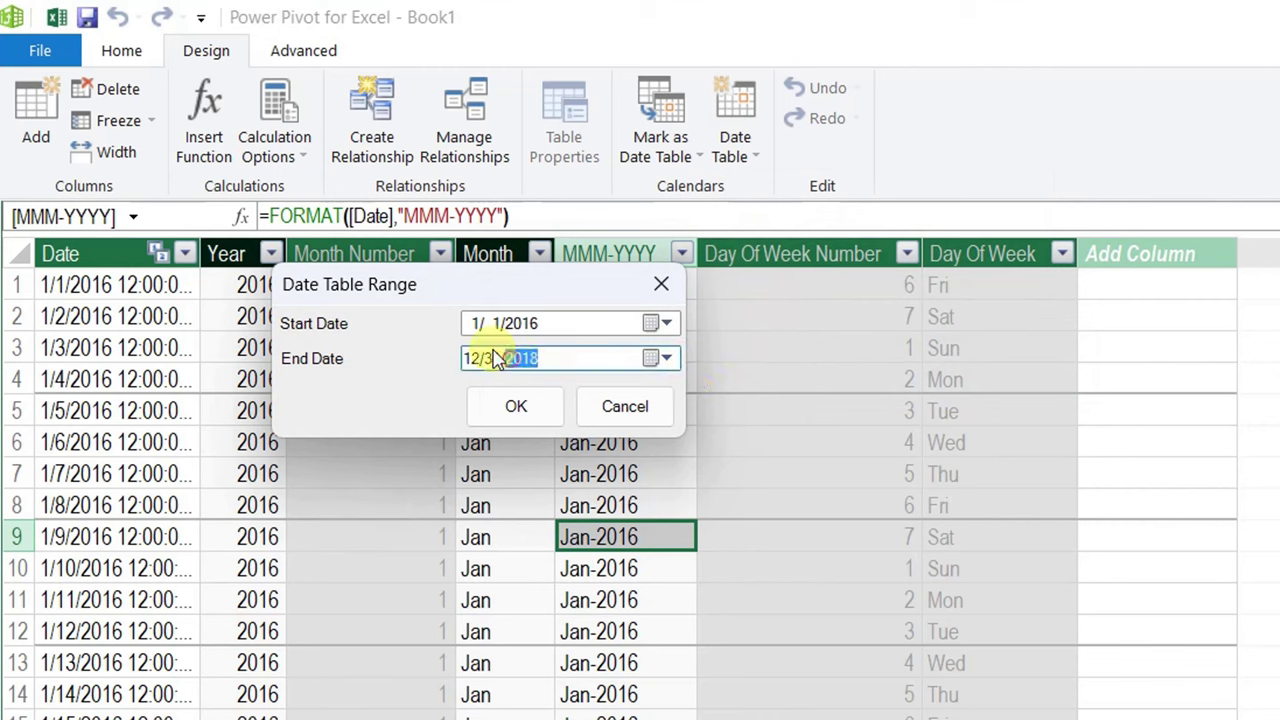
left_click(548, 360)
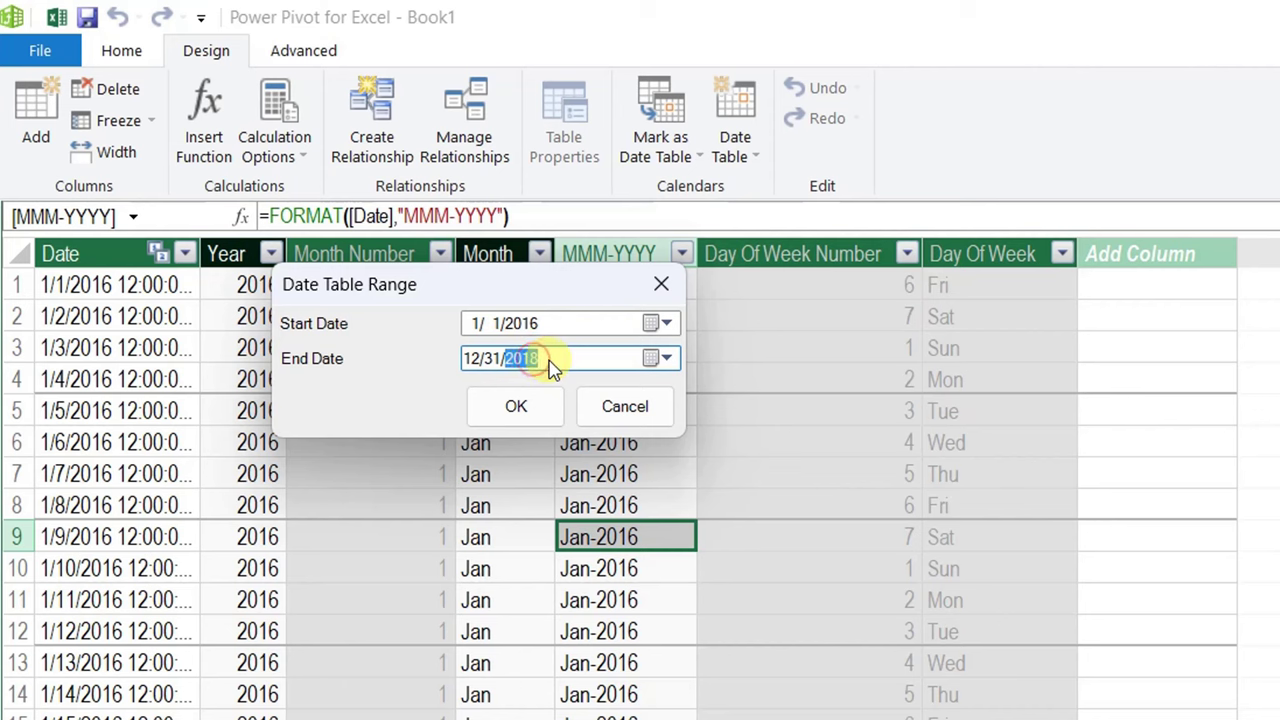
type("2019")
left_click(526, 418)
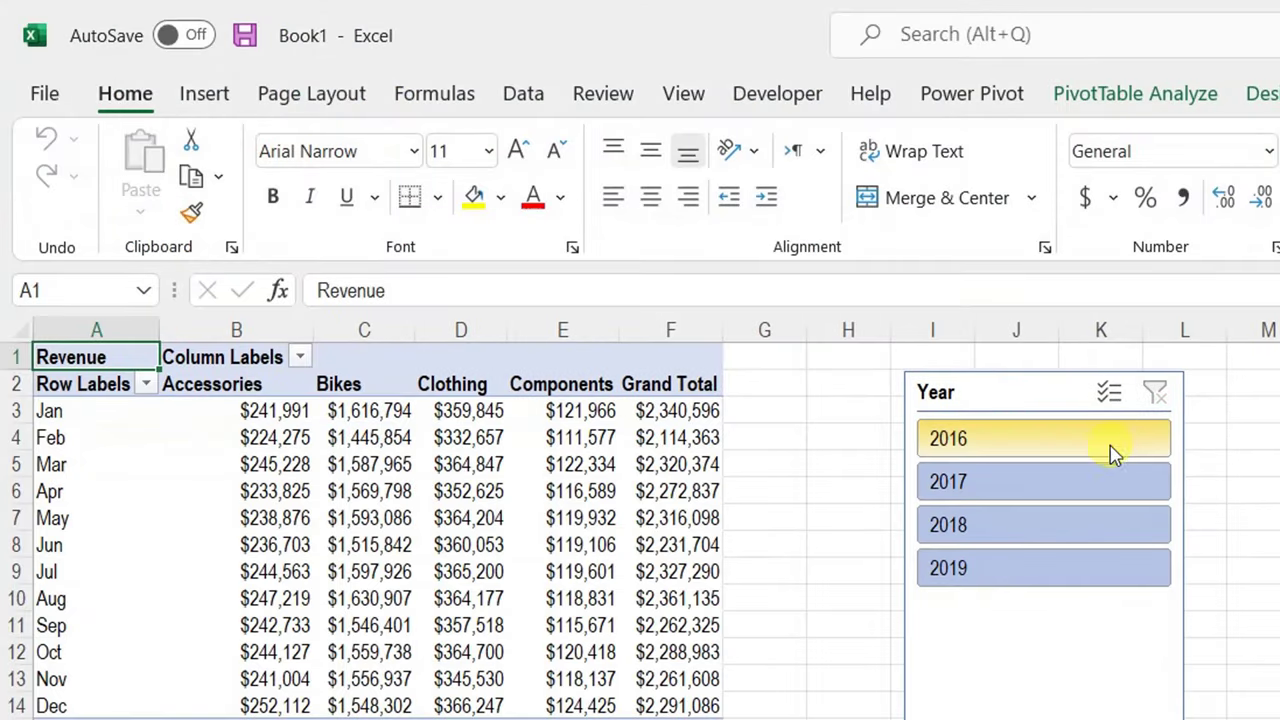
Select 2019 in the Year slicer to show that year's monthly revenue
left_click(1076, 567)
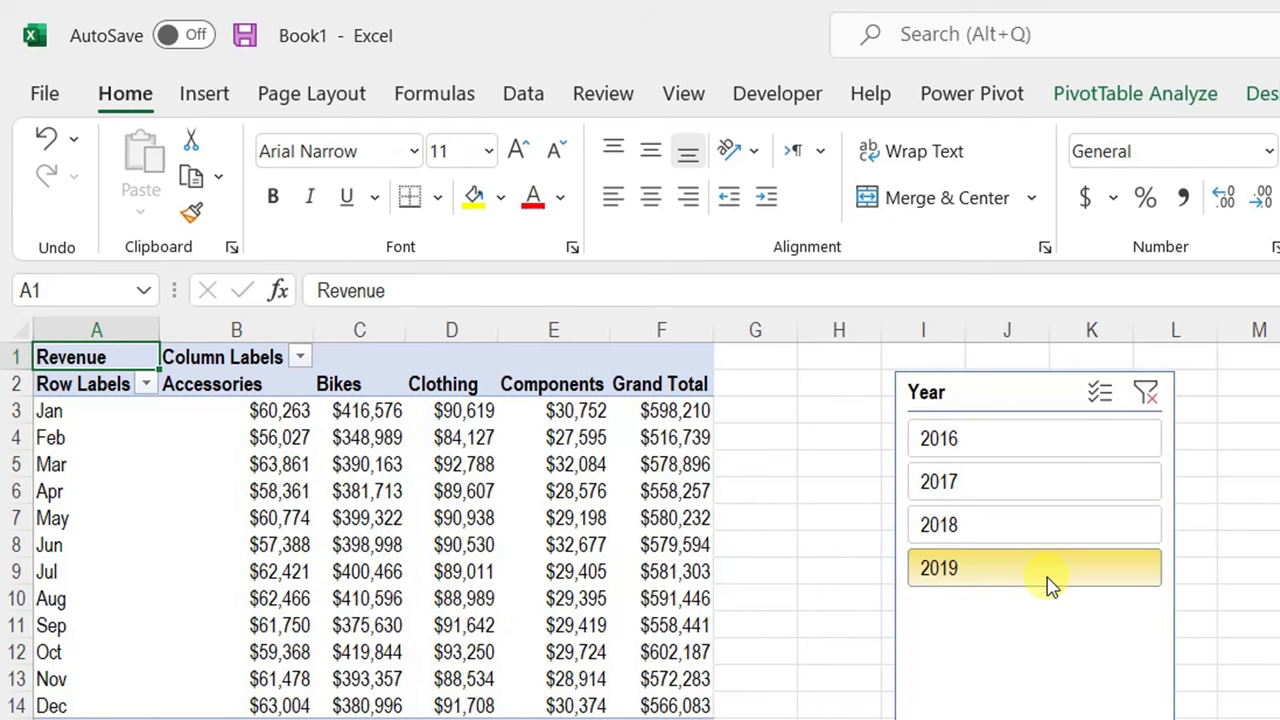